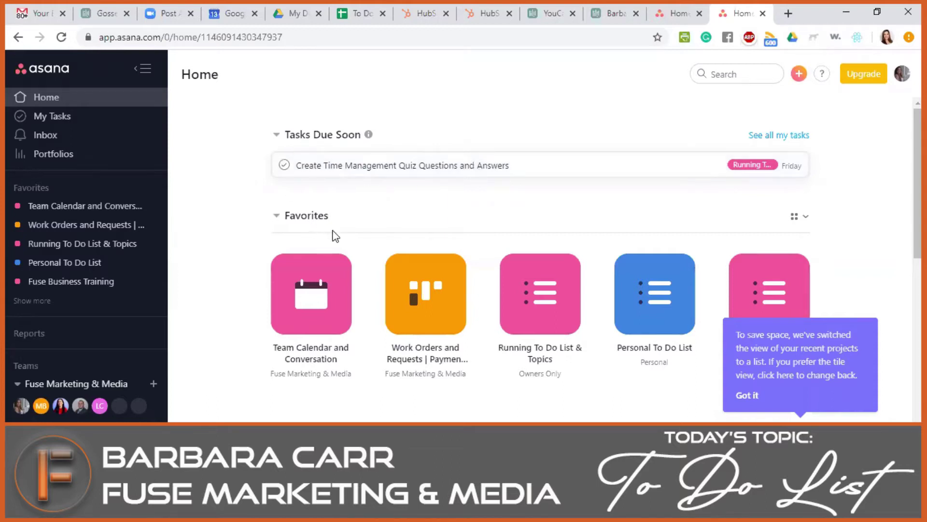
- Look through the Home page's tasks due soon, favorite projects and recent projects
scroll(336, 236, "down", 5)
scroll(367, 220, "up", 2)
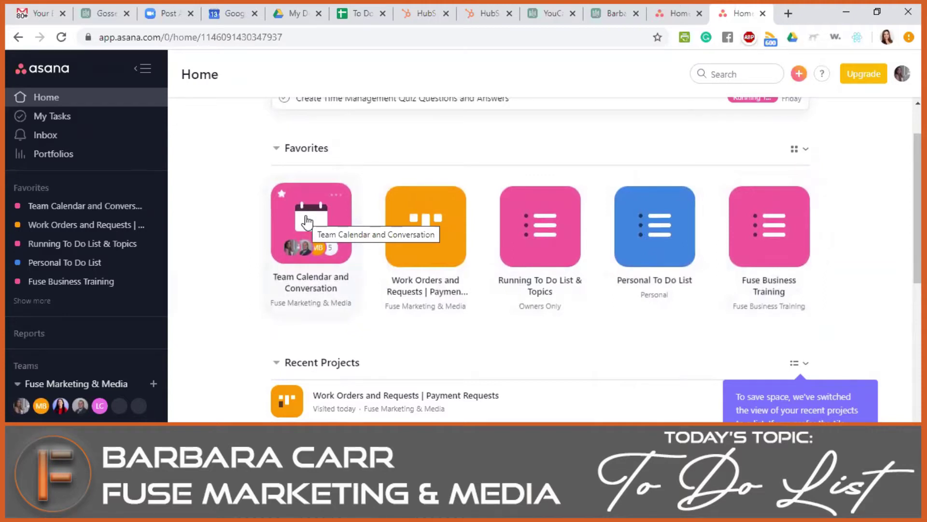
scroll(364, 269, "down", 4)
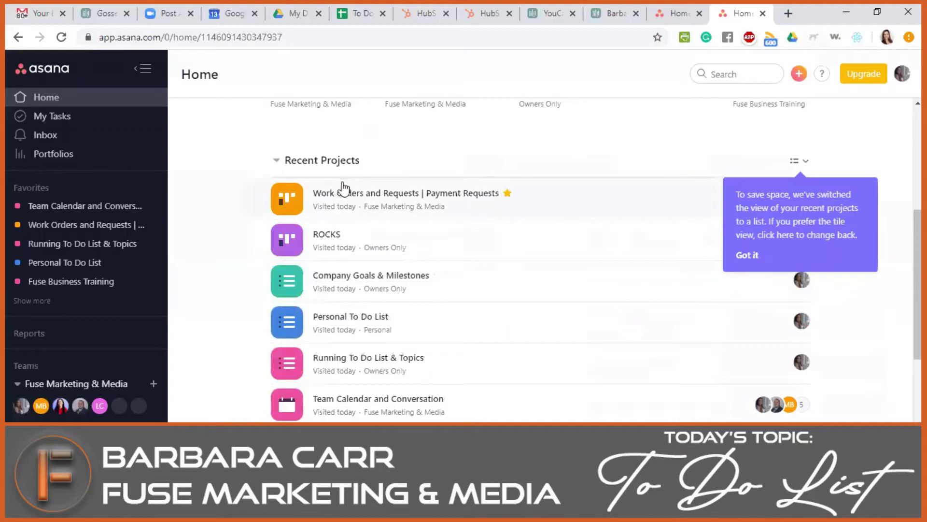
scroll(378, 331, "down", 2)
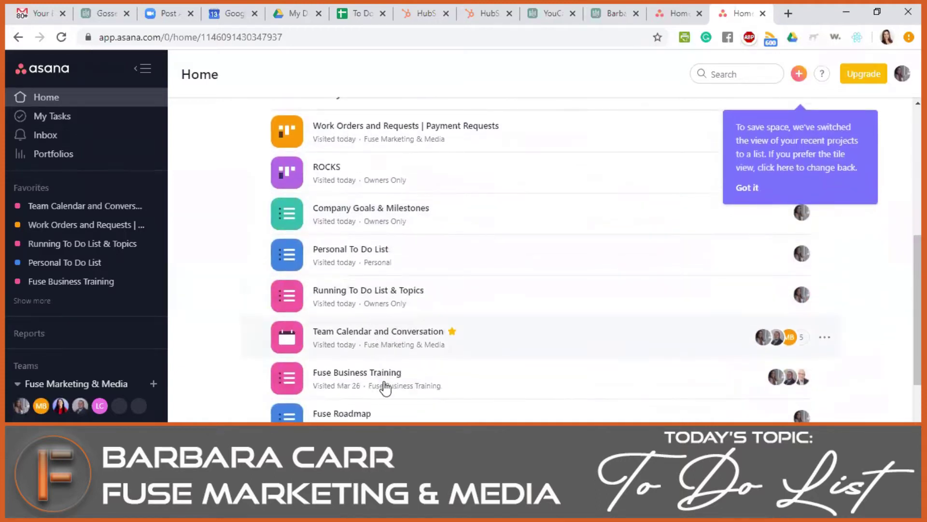
scroll(385, 386, "down", 5)
scroll(387, 408, "up", 8)
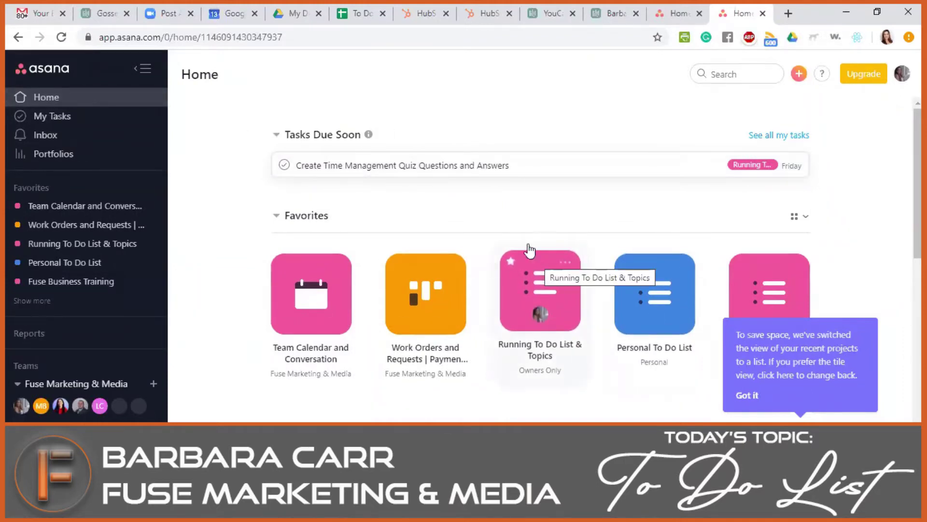
- In My Tasks, mark "Open Bank Account for Fuse Enterprises, DBA Fuse Empire" and "Update all email signatures" as complete
left_click(42, 125)
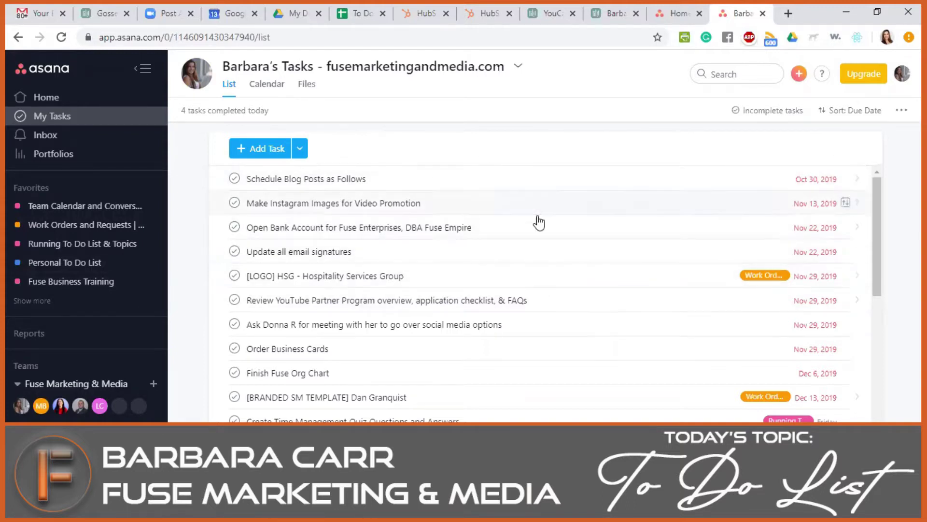
scroll(503, 260, "down", 3)
scroll(493, 264, "up", 3)
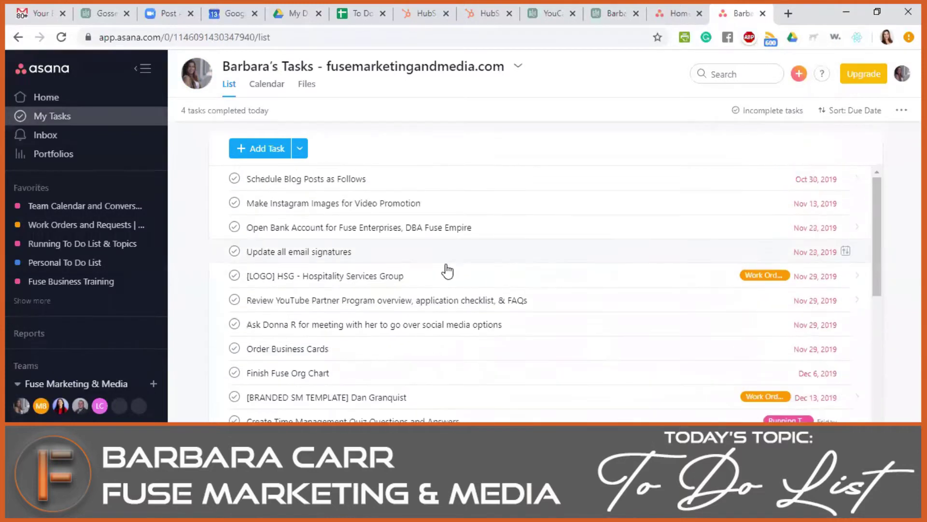
left_click(234, 227)
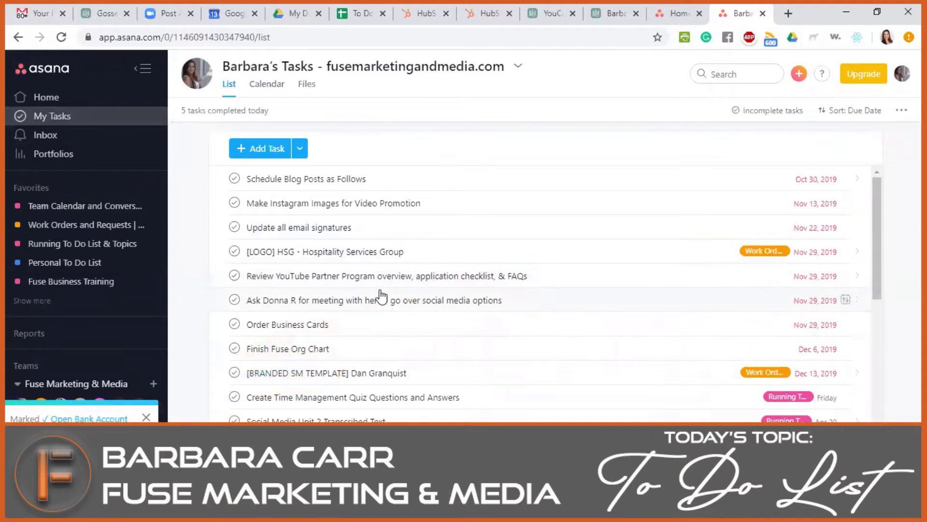
left_click(234, 228)
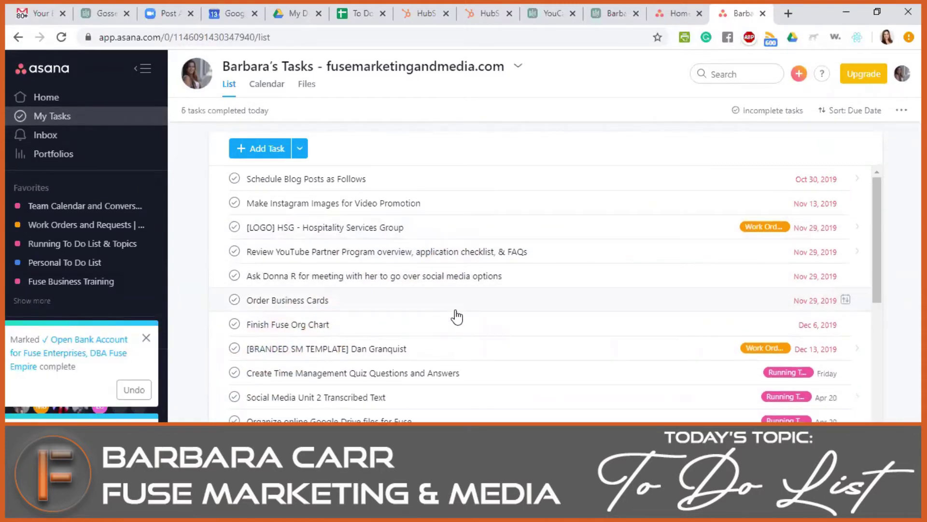
- Review the remaining tasks with their due dates and project labels, including the Later section
scroll(460, 318, "down", 3)
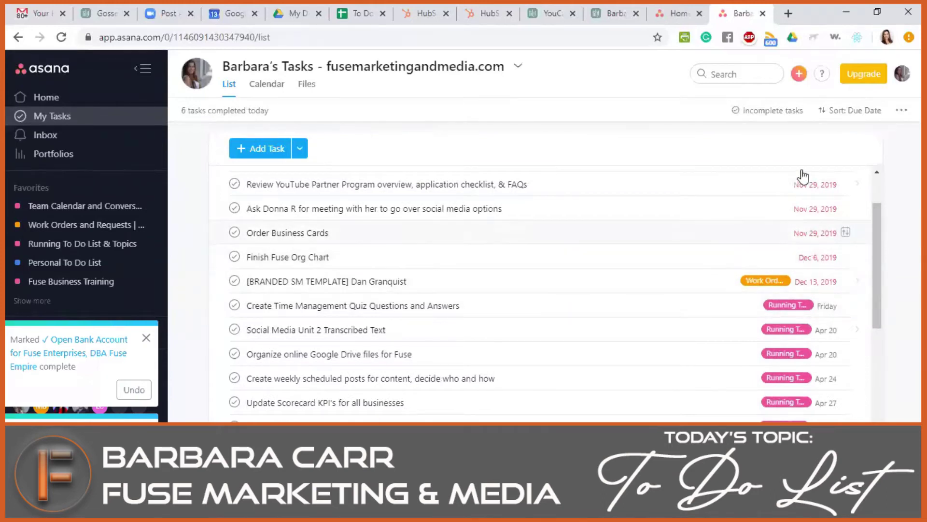
scroll(811, 253, "up", 3)
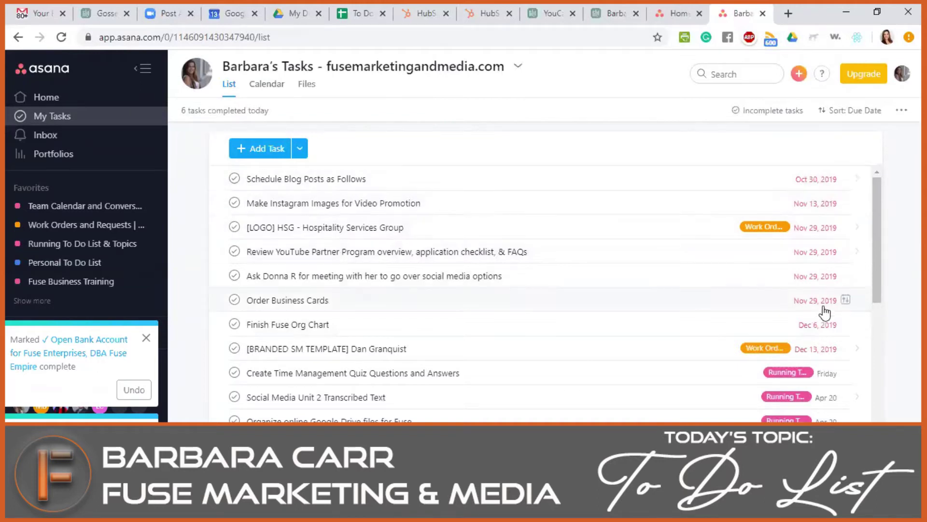
scroll(809, 270, "down", 3)
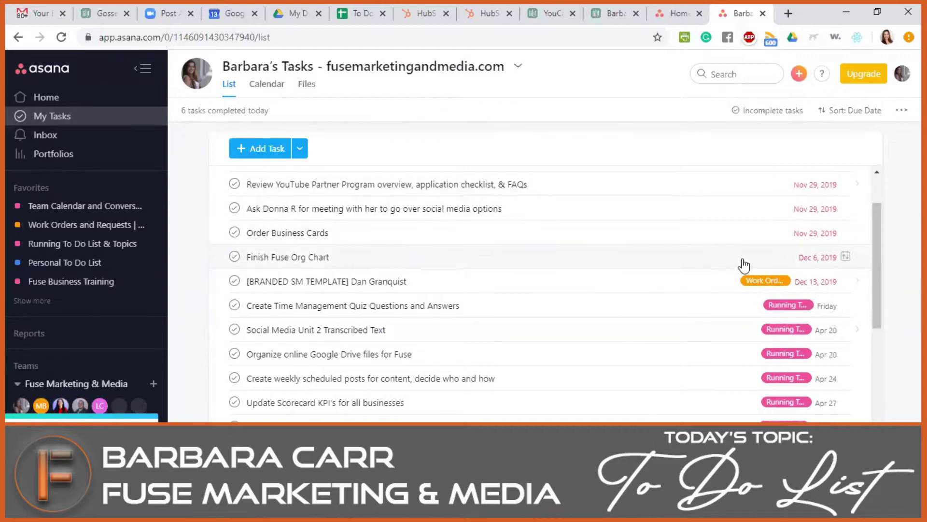
scroll(813, 240, "up", 1)
scroll(813, 240, "up", 2)
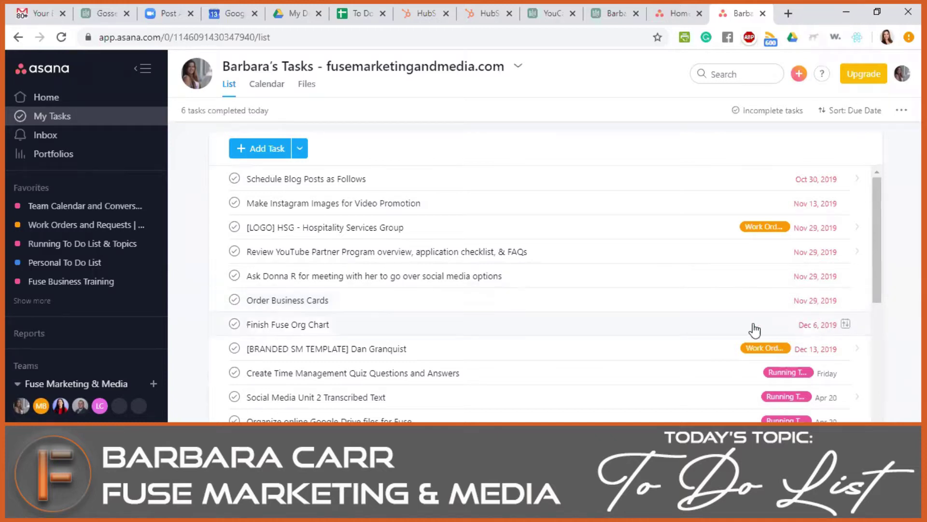
scroll(752, 327, "down", 3)
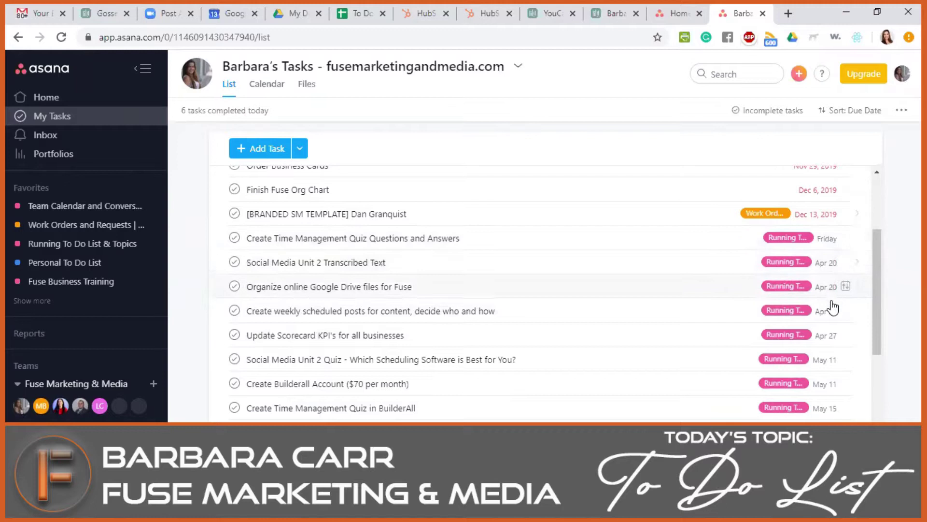
scroll(816, 271, "down", 2)
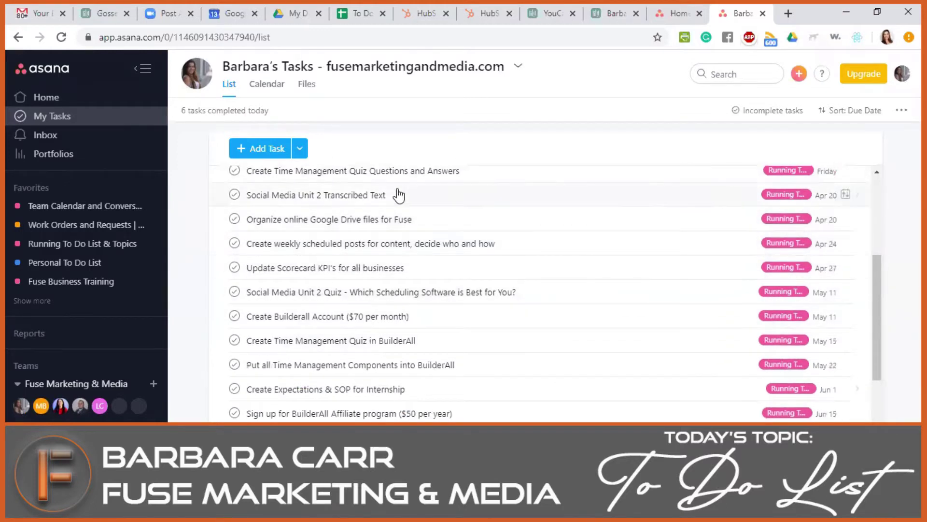
scroll(442, 341, "down", 3)
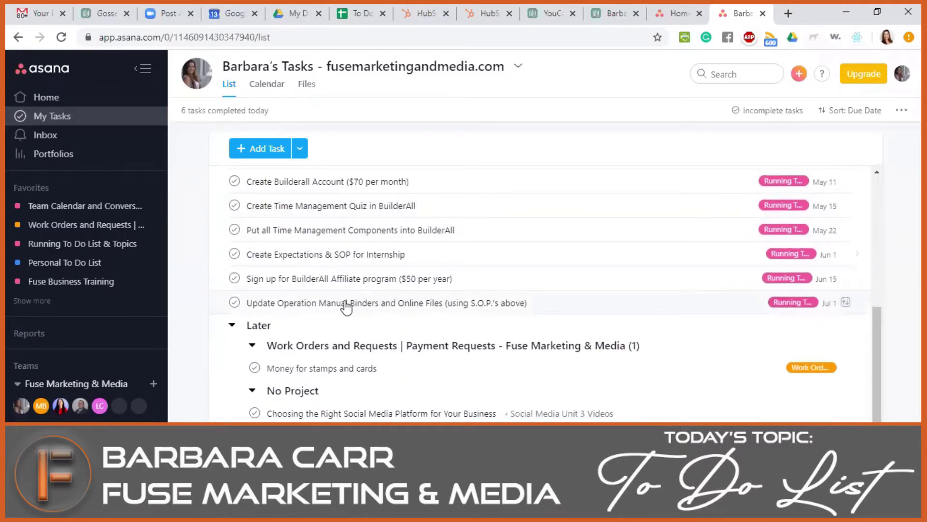
scroll(408, 304, "down", 2)
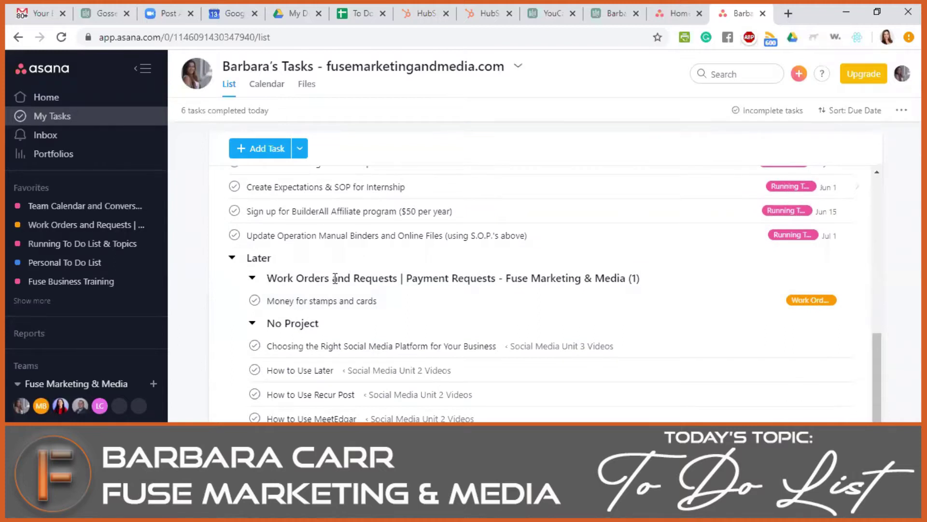
scroll(751, 263, "up", 10)
scroll(820, 291, "down", 3)
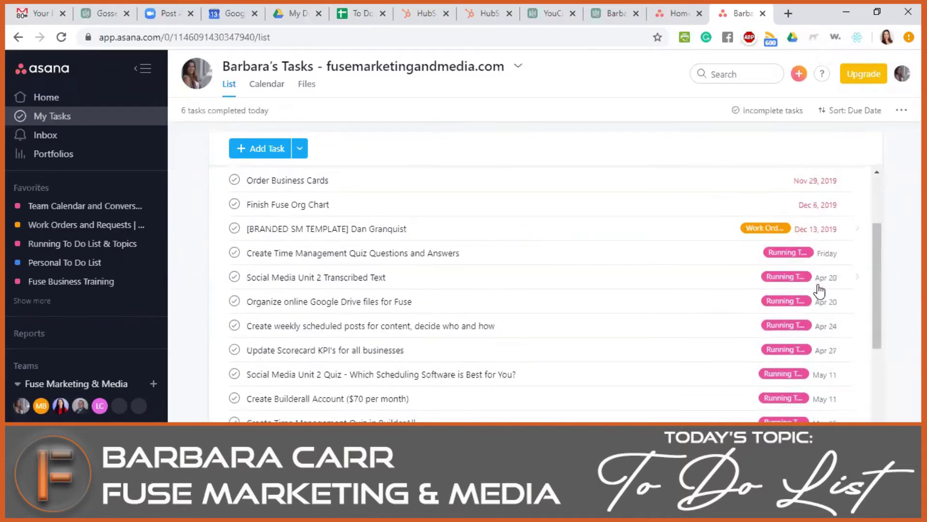
scroll(820, 290, "down", 2)
scroll(819, 244, "down", 3)
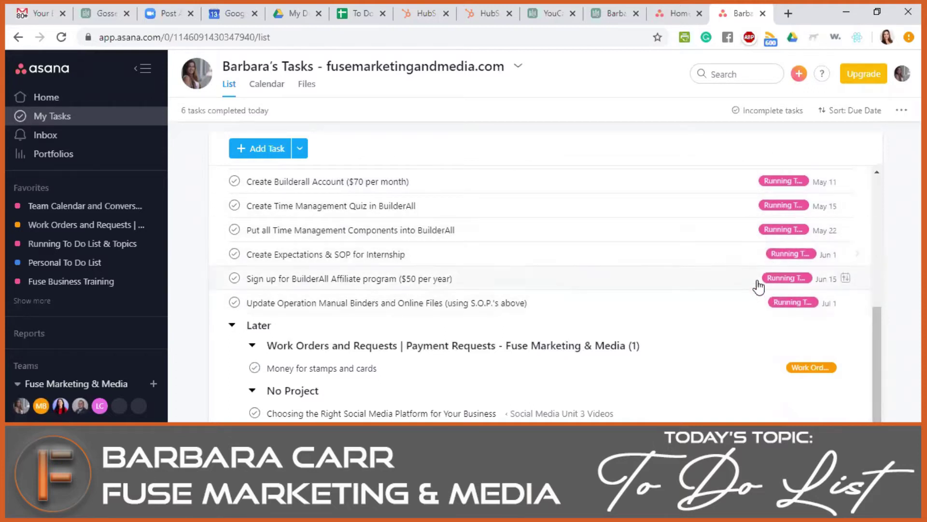
scroll(561, 274, "down", 2)
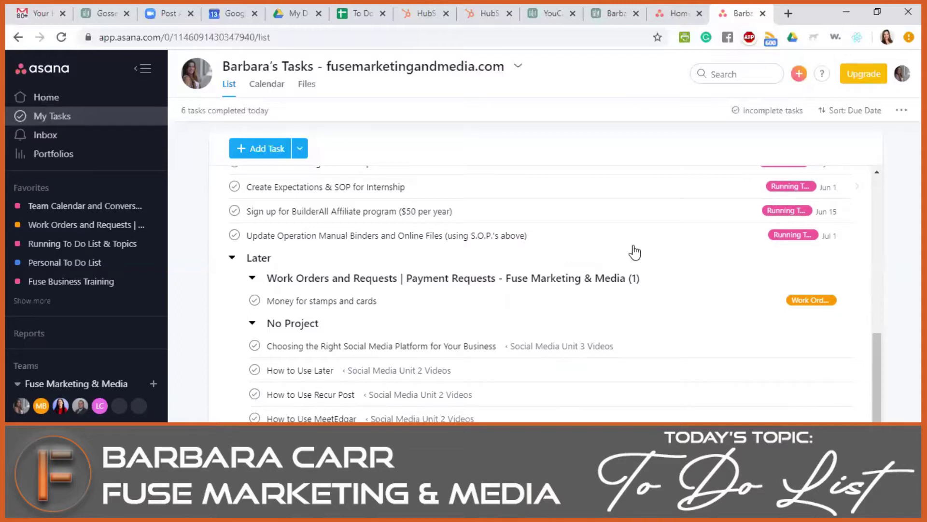
scroll(489, 327, "down", 1)
scroll(491, 332, "down", 1)
scroll(483, 331, "up", 3)
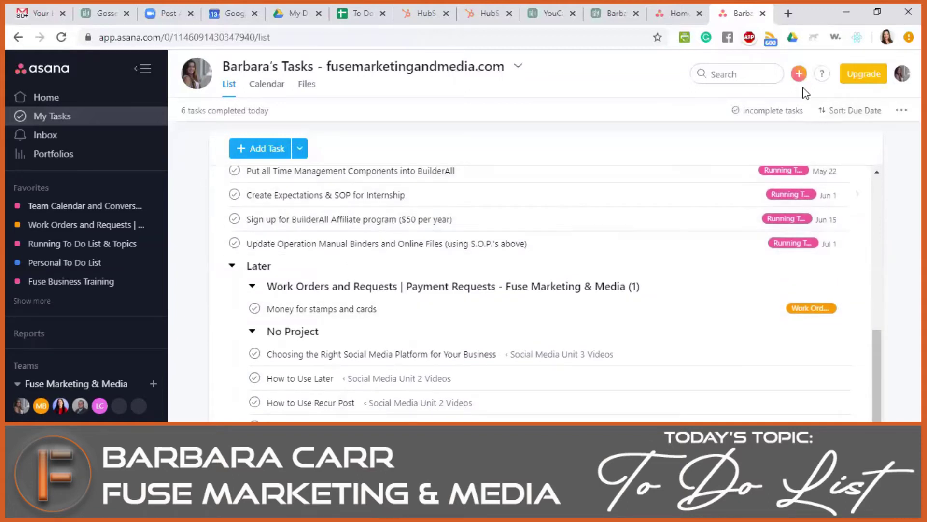
- Search all tasks for "builderall" and show the full results
key("slash")
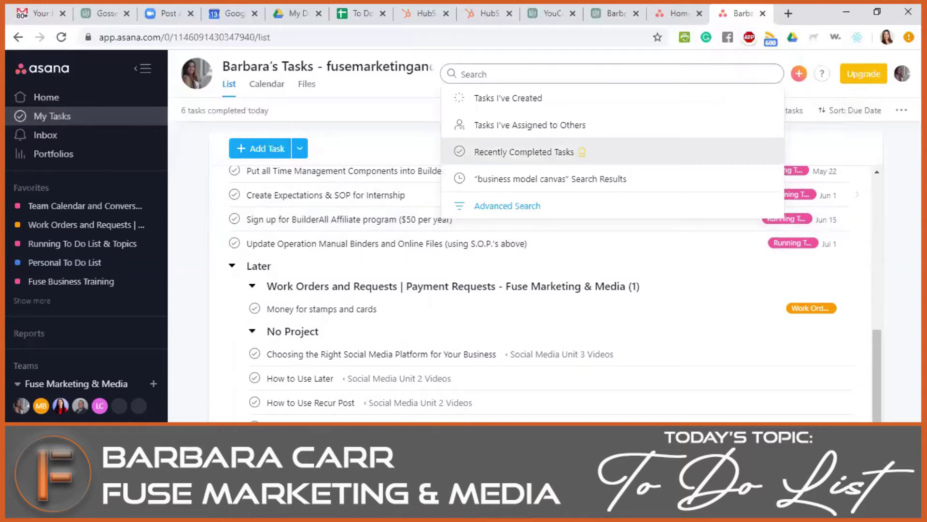
key("Escape")
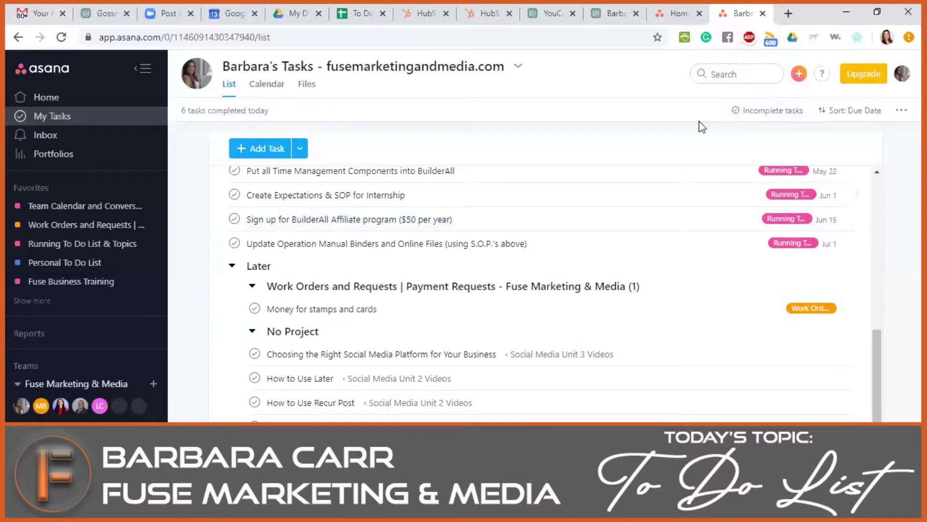
scroll(590, 197, "up", 15)
key("Tab+slash")
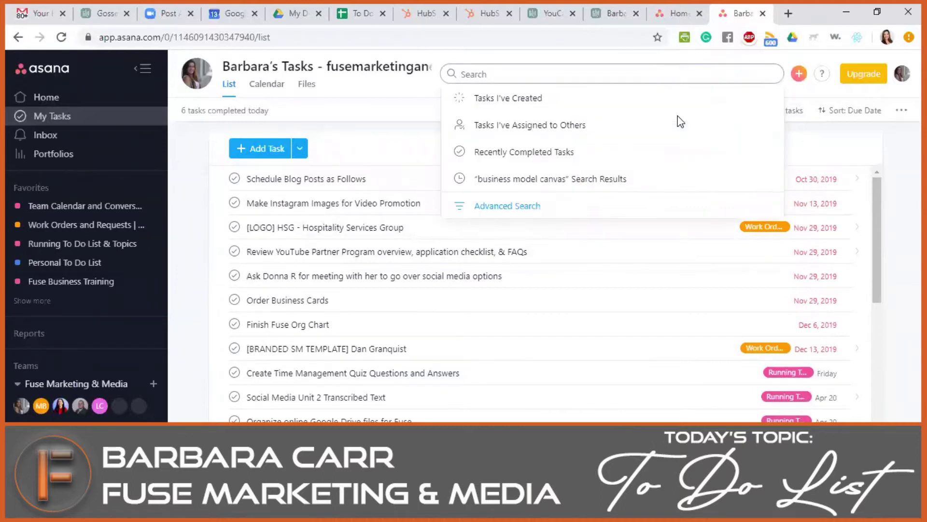
type("builderall")
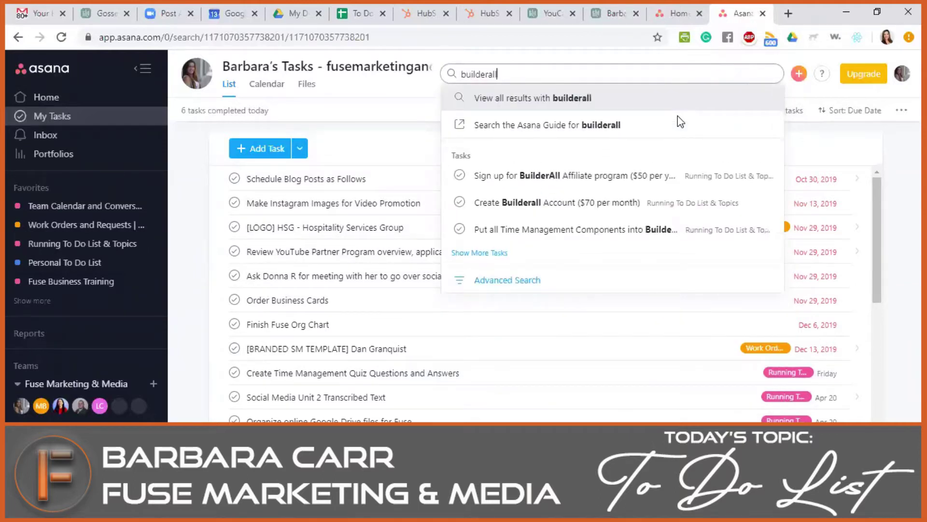
key("Return")
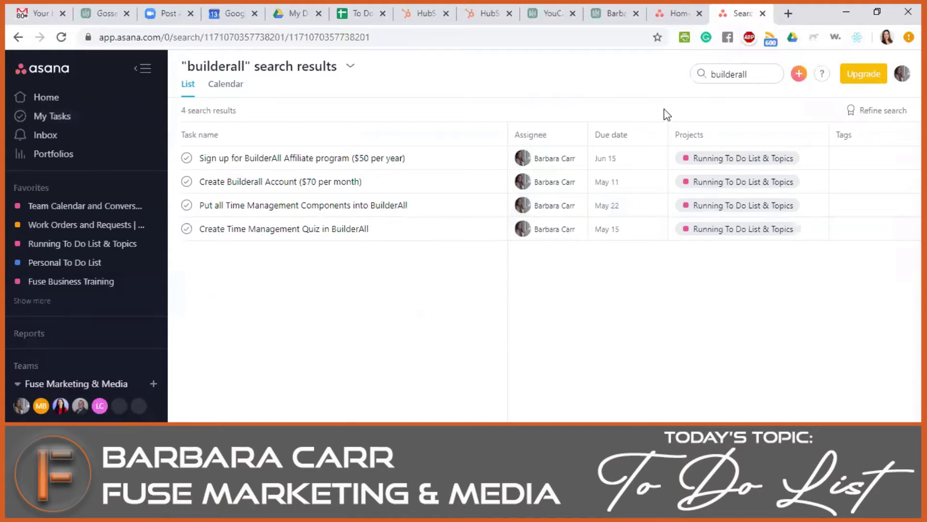
- Search all tasks for "time management" and show the full results
key("slash")
type("time management")
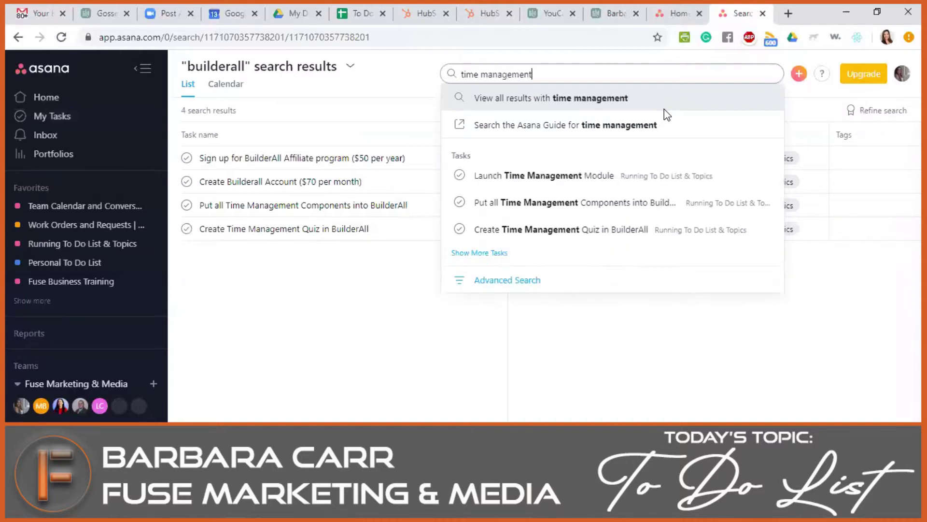
key("Return")
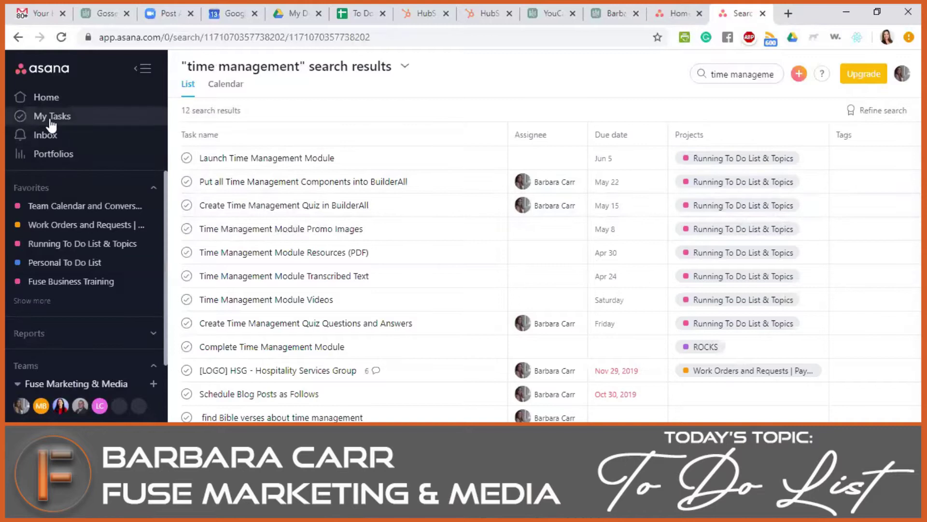
- Return to My Tasks and add a new task named "Upload Training video(s)"
left_click(97, 117)
scroll(497, 346, "down", 7)
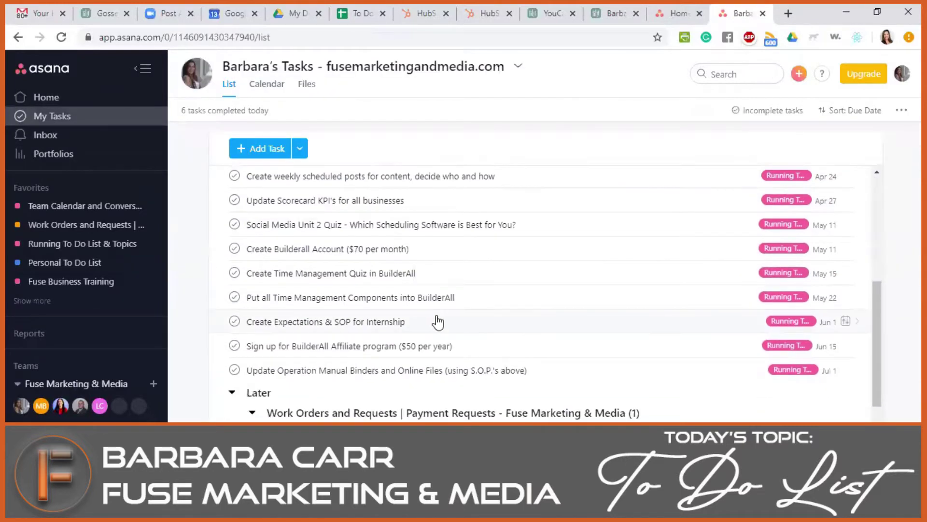
scroll(437, 319, "down", 3)
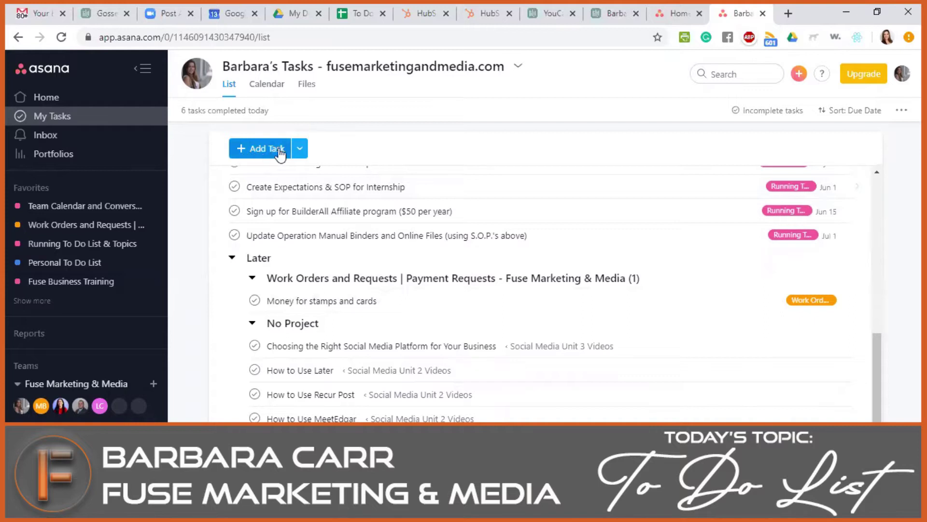
left_click(262, 154)
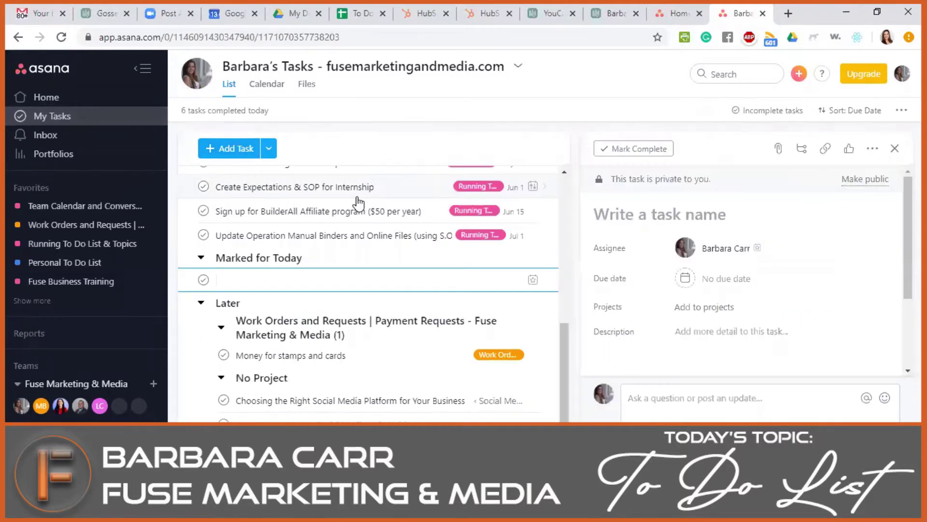
type("U")
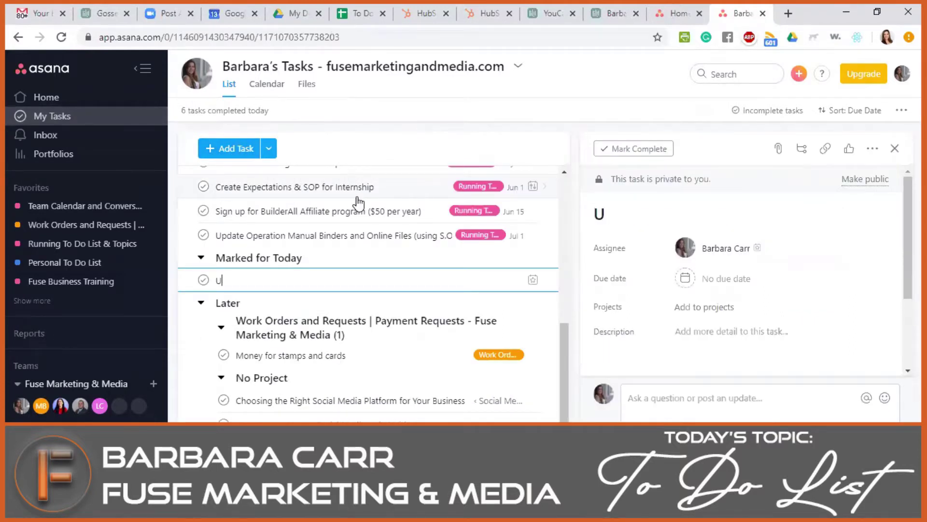
type("pload Training ")
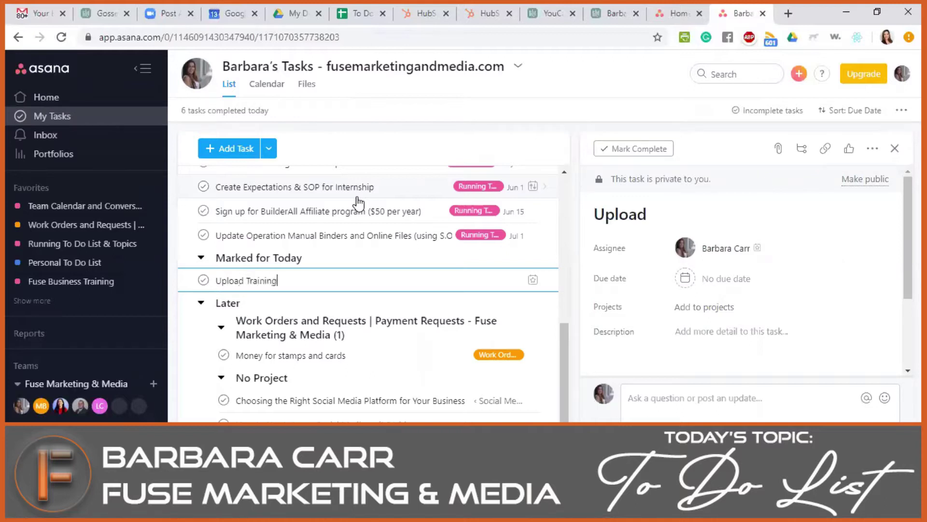
type("video(s")
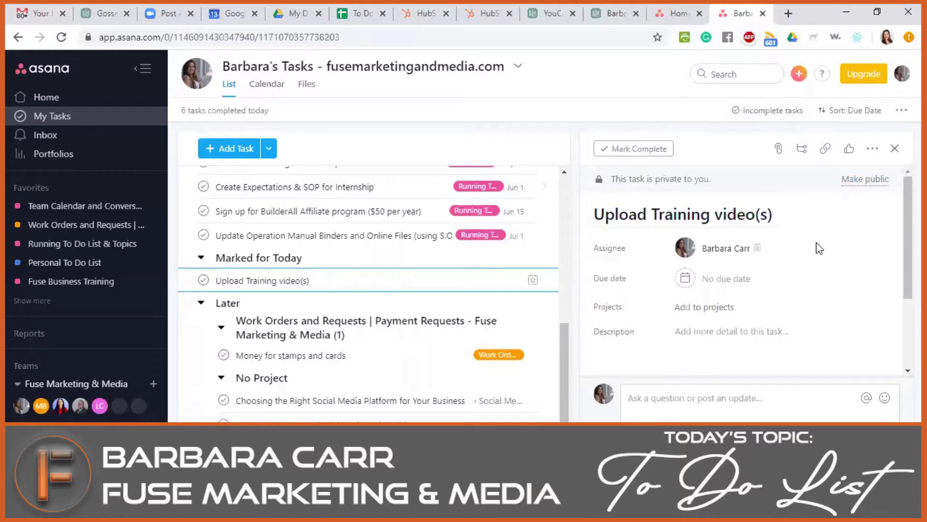
- Make the "Upload Training video(s)" task public
scroll(816, 252, "down", 2)
scroll(816, 249, "up", 2)
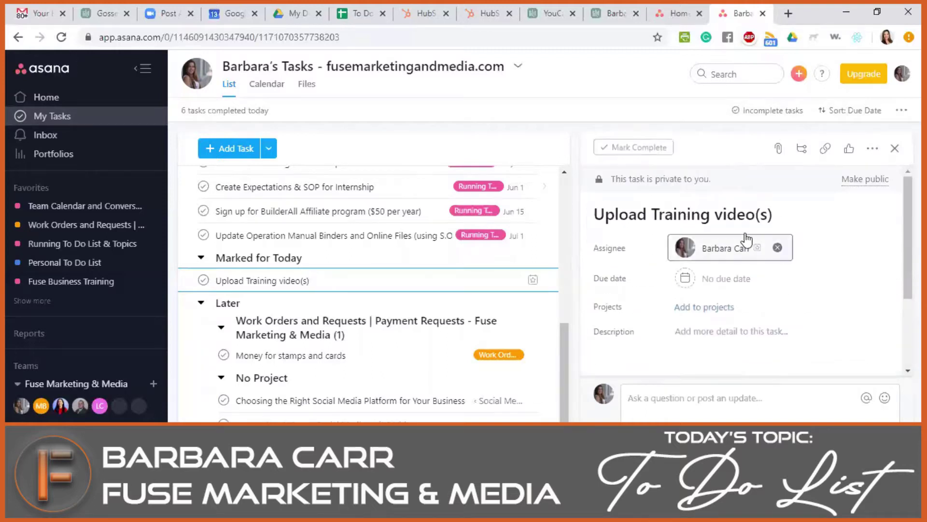
left_click(871, 183)
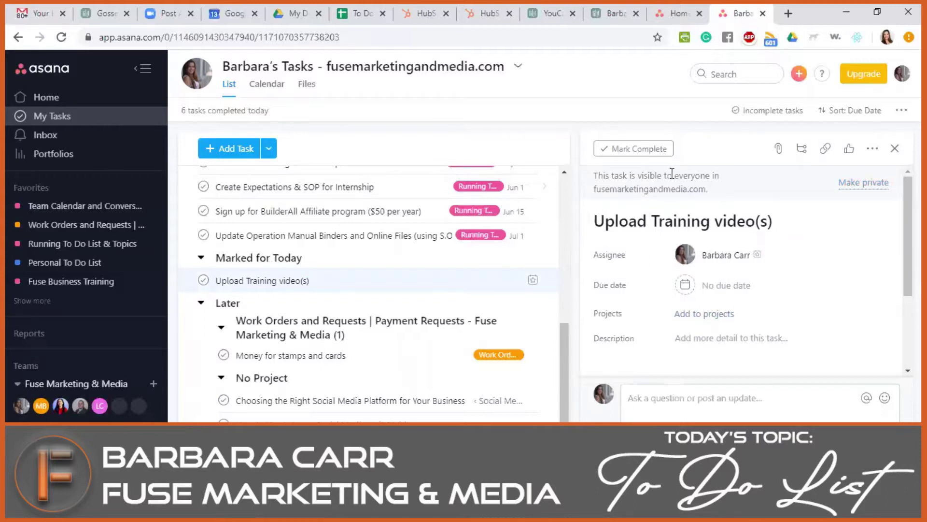
- Review who can see the task by checking its visibility notice and the Fuse Marketing & Media team's members and projects
left_click_drag(673, 175, 727, 194)
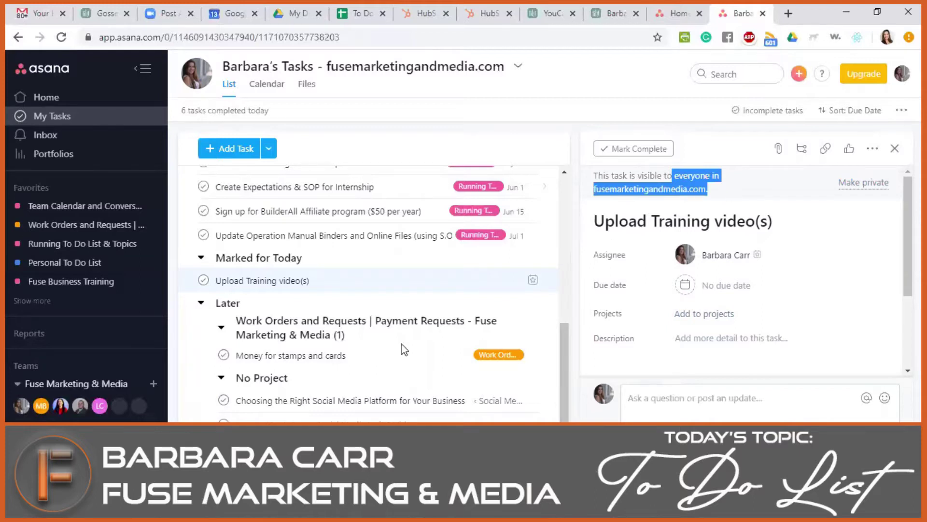
scroll(31, 253, "down", 3)
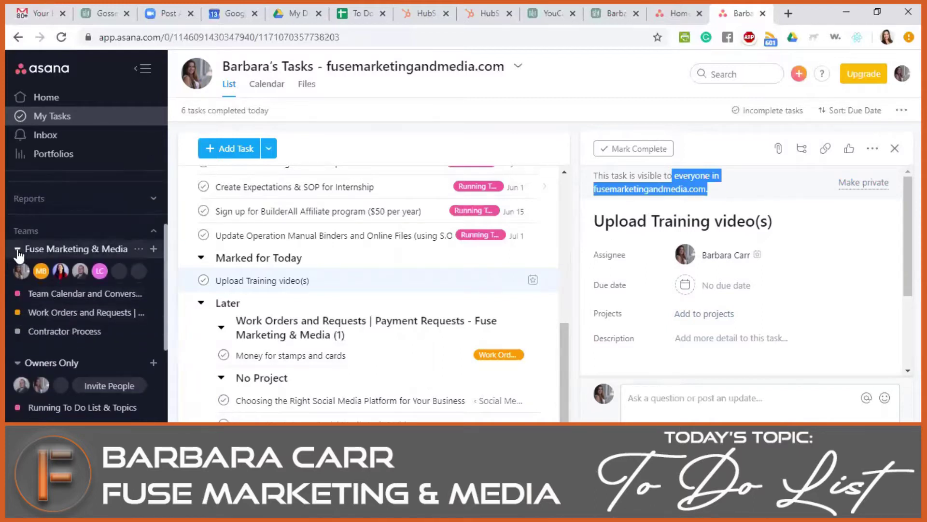
left_click(16, 248)
left_click(98, 252)
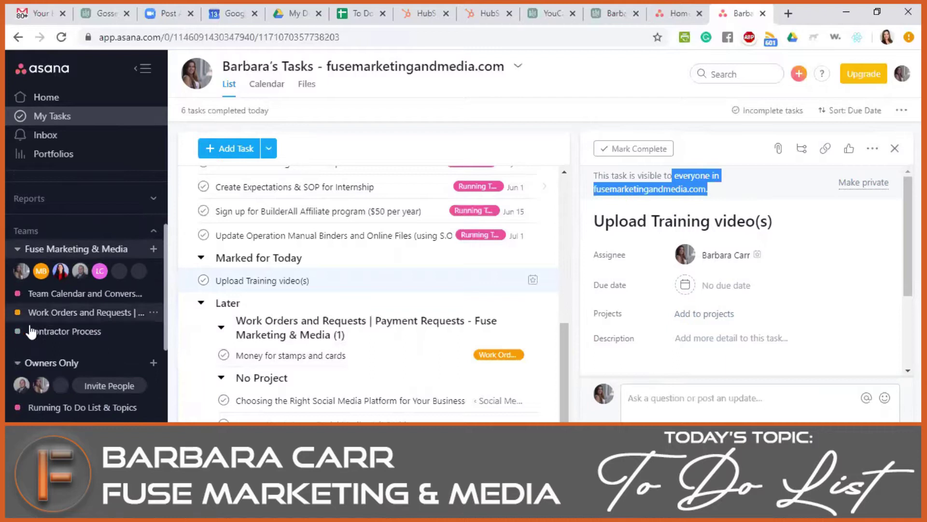
mouse_move(57, 273)
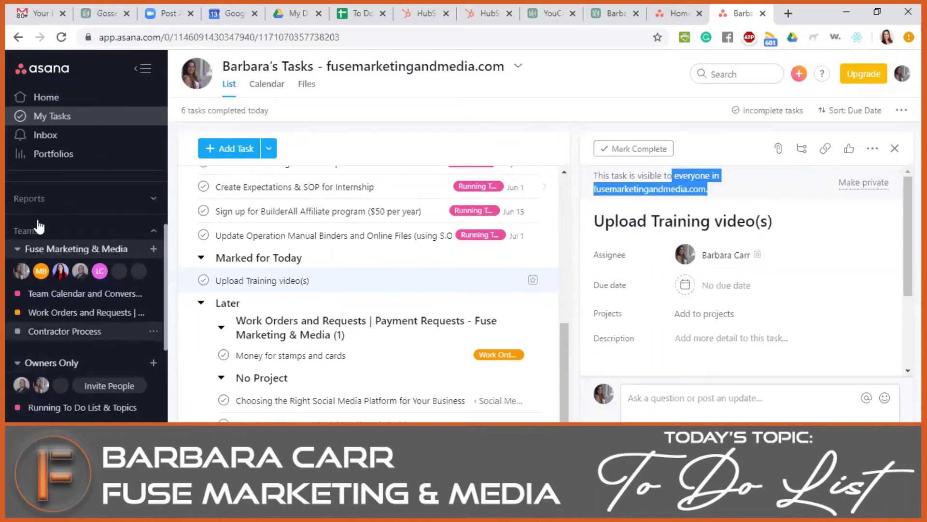
scroll(128, 272, "up", 3)
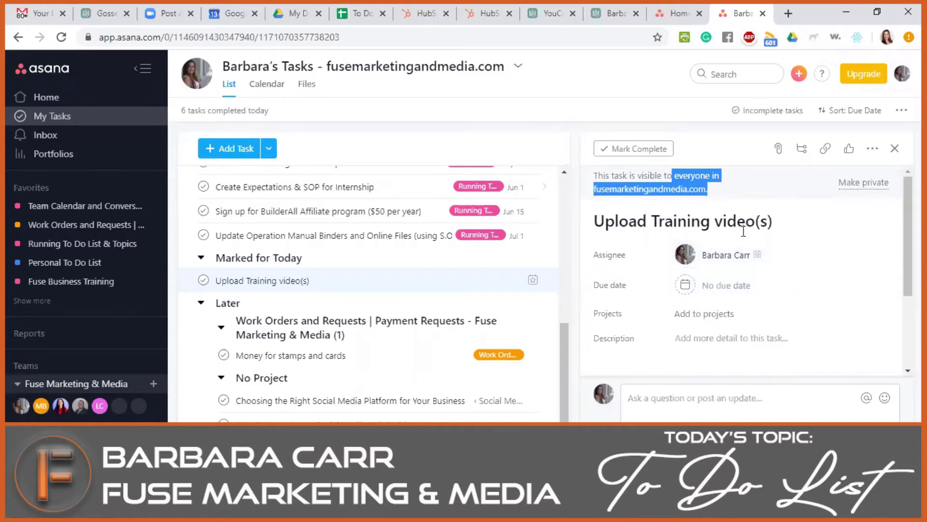
- Check the available assignees for the "Upload Training video(s)" task and set its due date to April 13, 2020
left_click(724, 259)
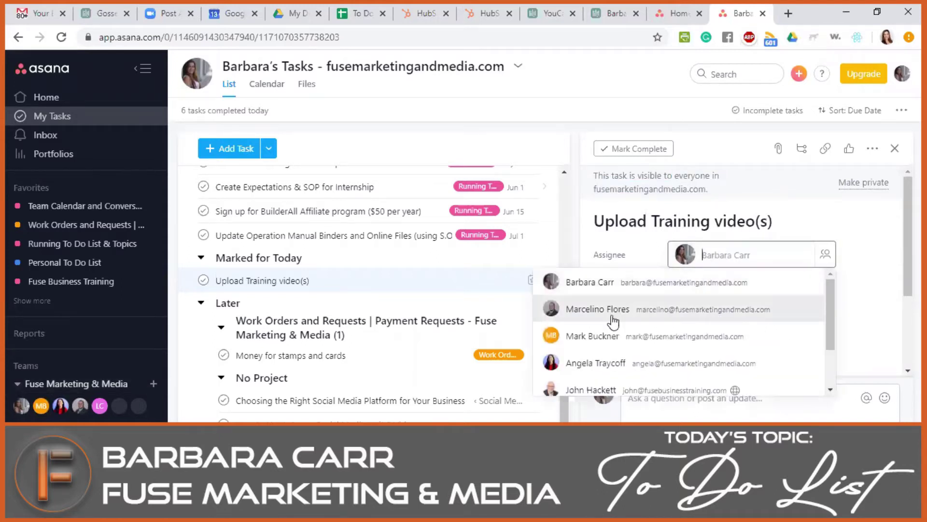
left_click(822, 225)
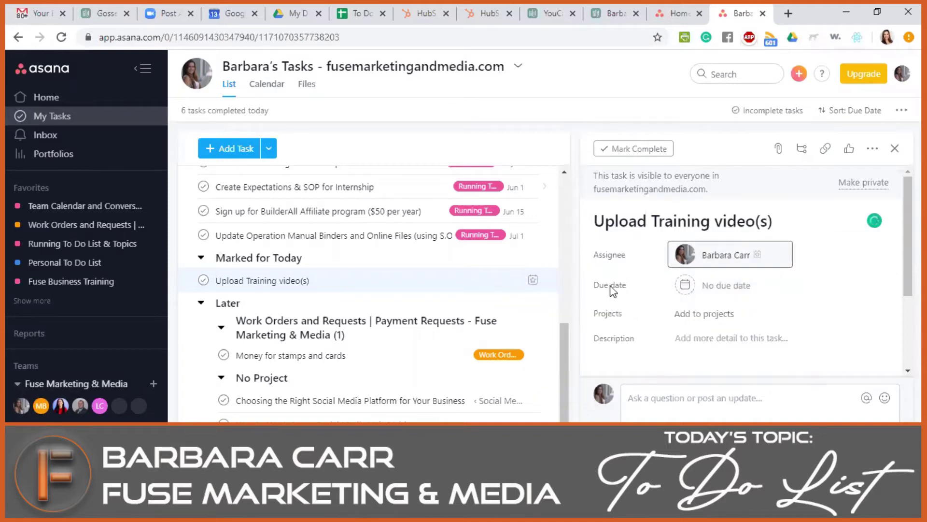
left_click(705, 289)
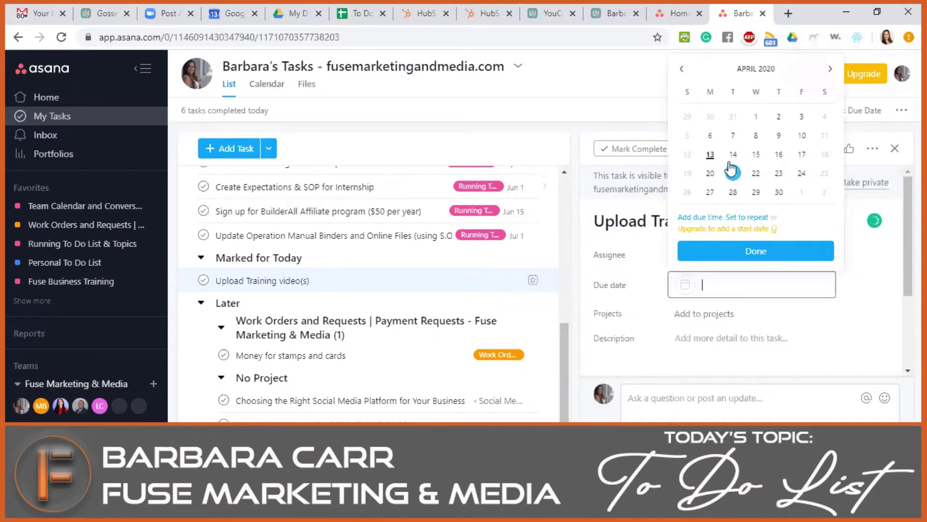
left_click(709, 154)
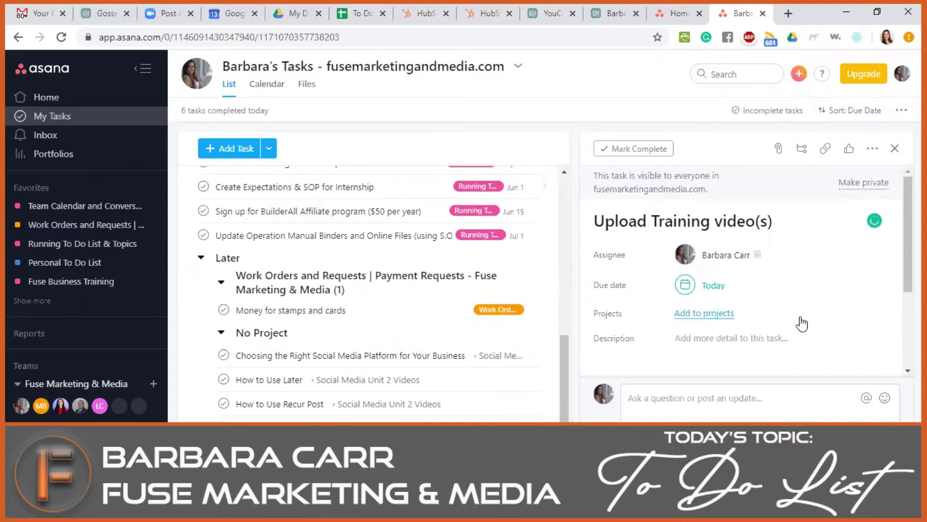
- Examine the task's projects, description, activity history, comment field and task link option
scroll(794, 307, "down", 1)
scroll(794, 307, "down", 2)
scroll(609, 278, "up", 1)
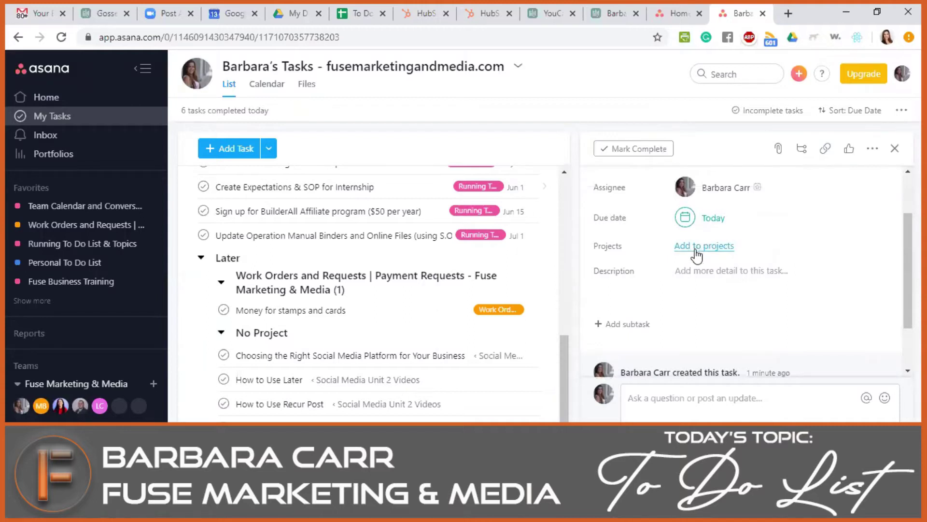
left_click(710, 275)
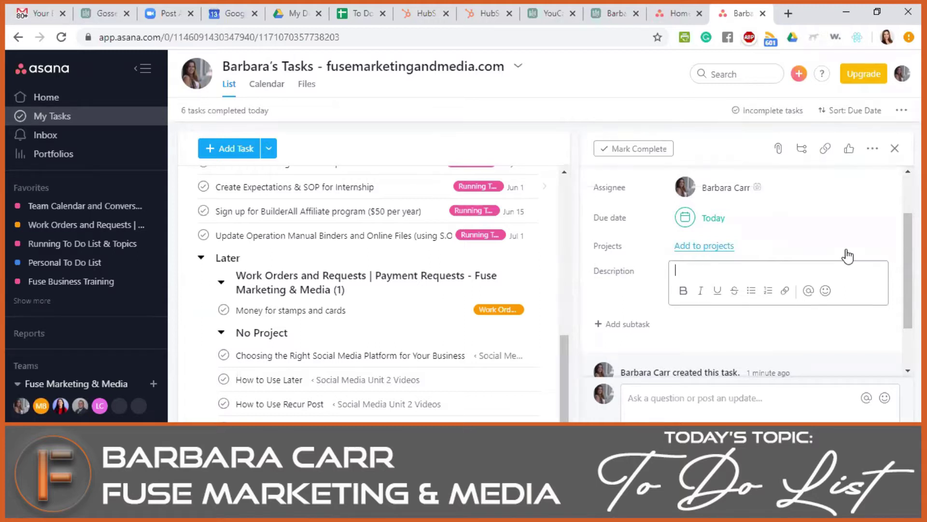
scroll(828, 254, "down", 2)
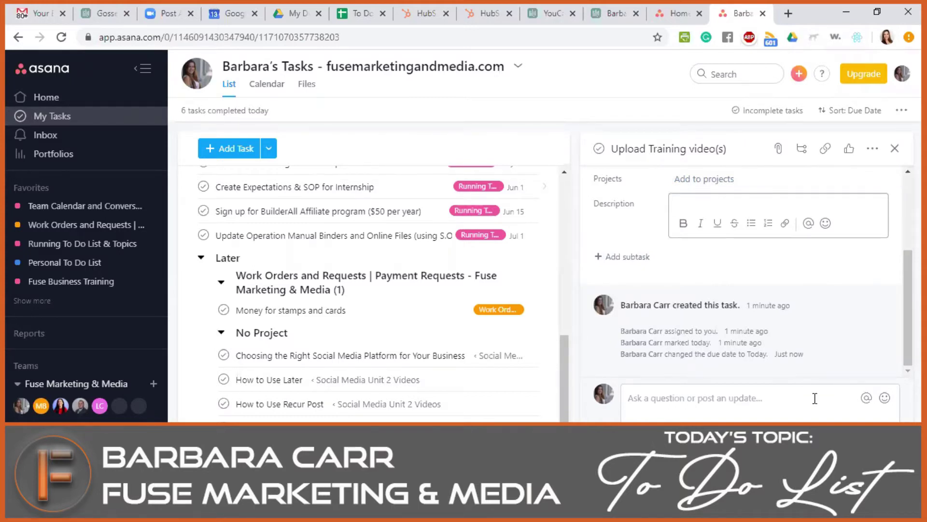
scroll(831, 202, "up", 3)
scroll(831, 203, "down", 3)
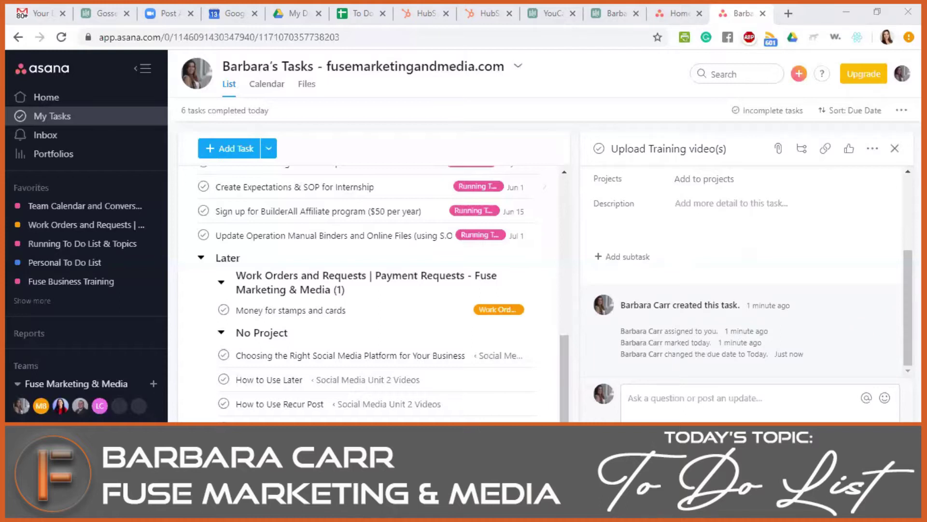
left_click(689, 410)
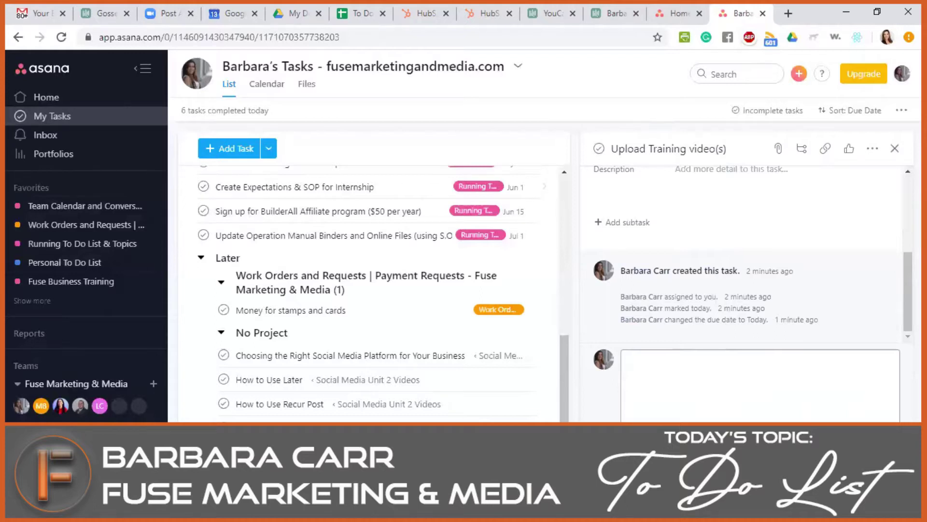
left_click(826, 150)
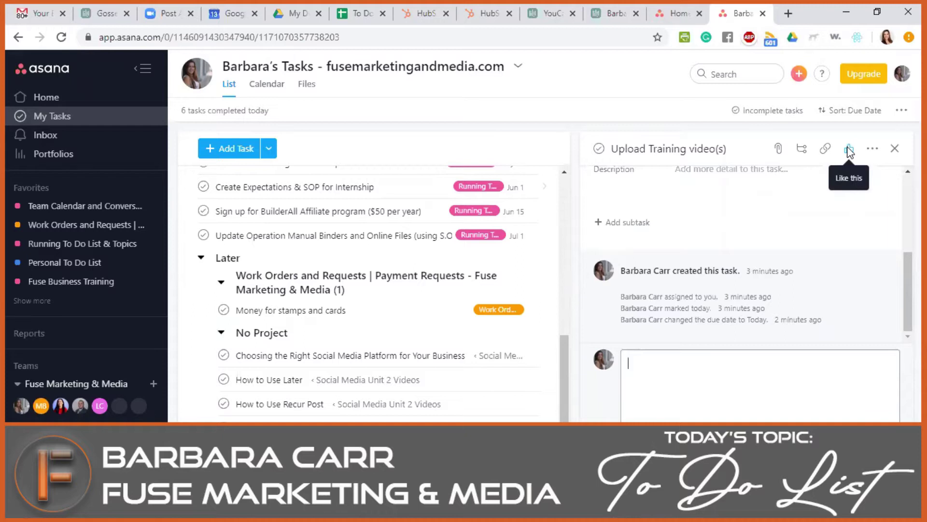
- Try to mark the "Upload Training video(s)" task as a milestone
left_click(873, 149)
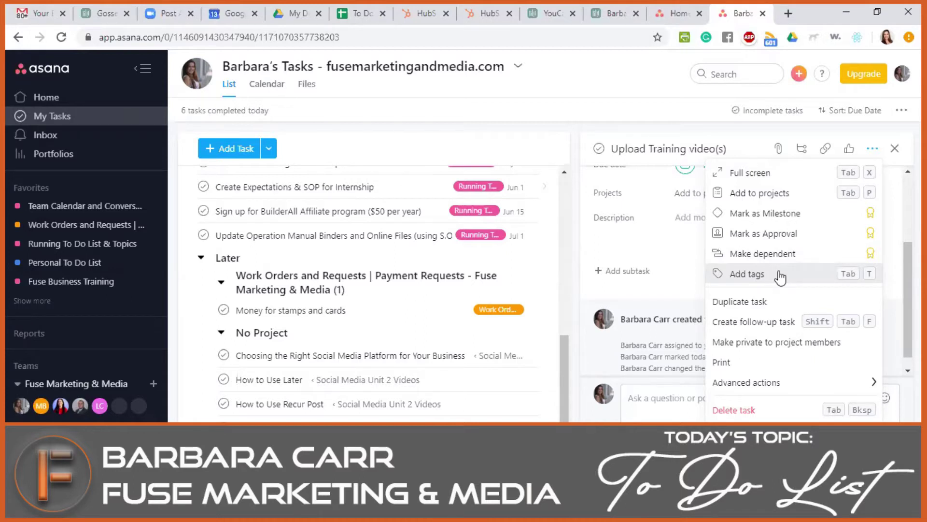
left_click(782, 217)
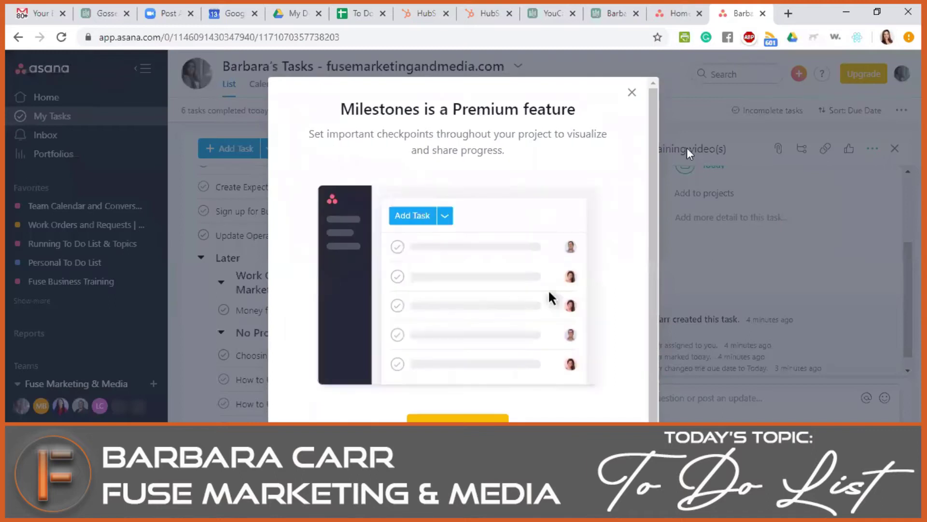
left_click(663, 108)
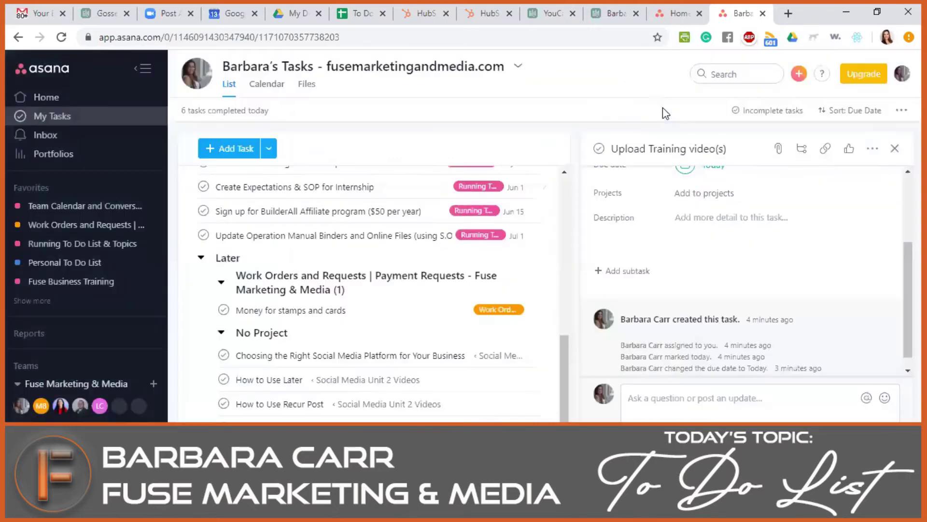
- Add a blank subtask to the "Upload Training video(s)" task and look over the task's details
left_click(803, 149)
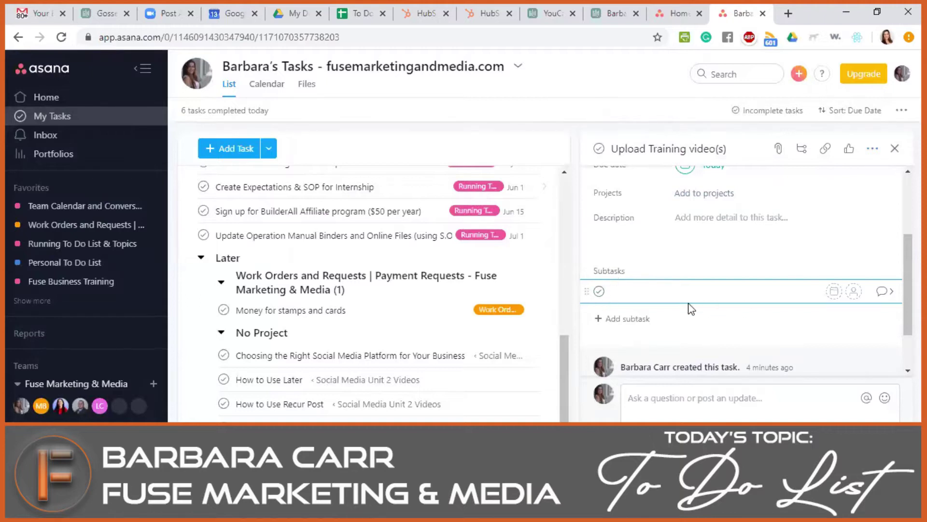
scroll(656, 299, "down", 2)
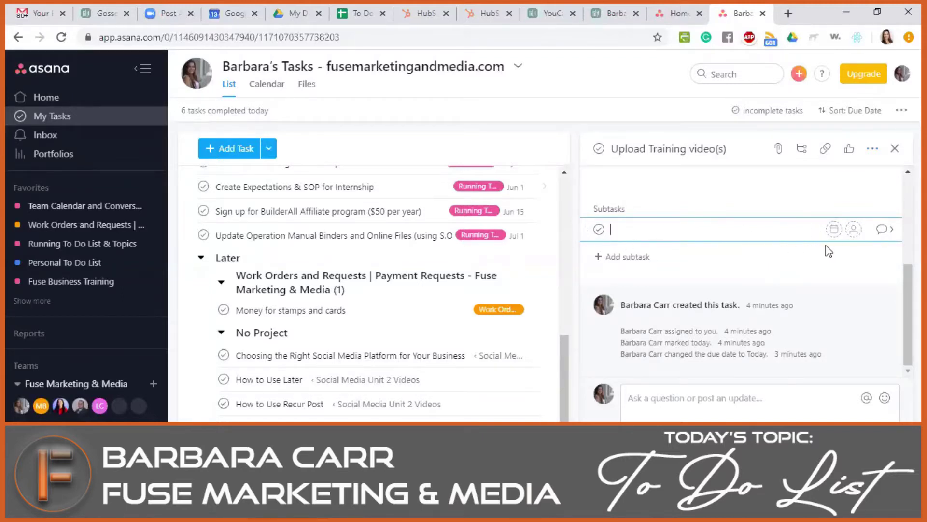
scroll(771, 259, "up", 3)
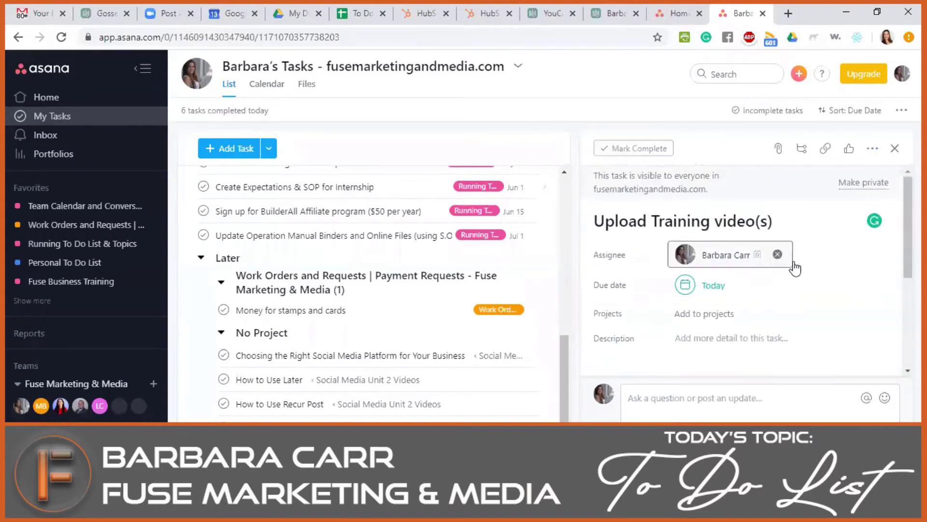
scroll(767, 270, "down", 2)
scroll(768, 274, "down", 1)
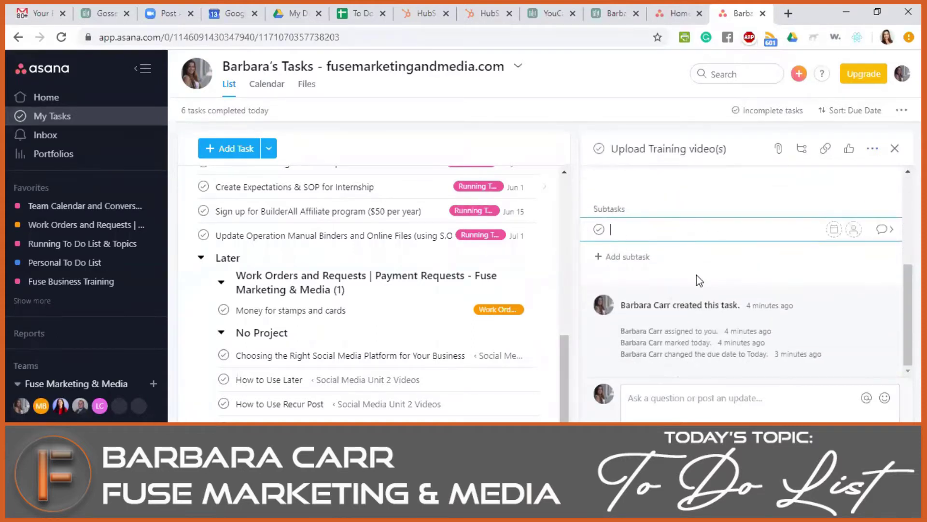
- Examine the additional actions offered for the "Upload Training video(s)" task, including the advanced actions
left_click(871, 149)
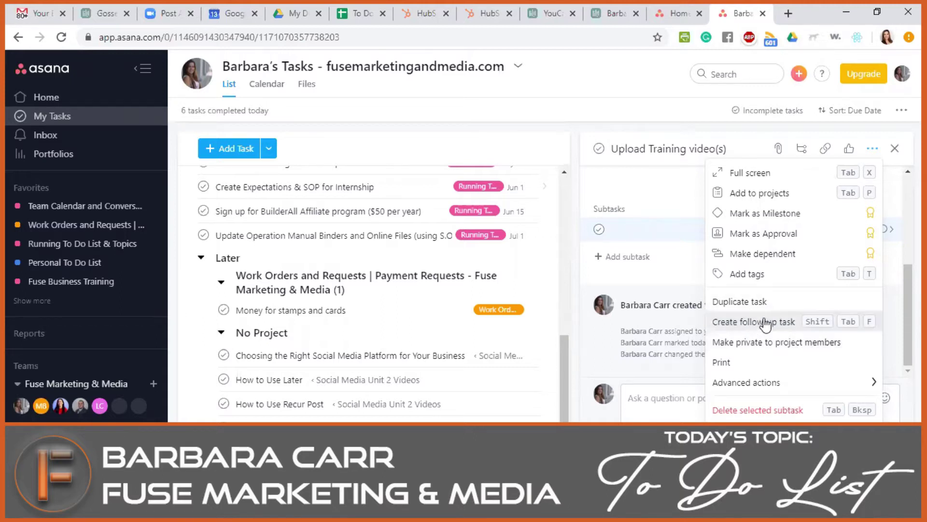
mouse_move(648, 316)
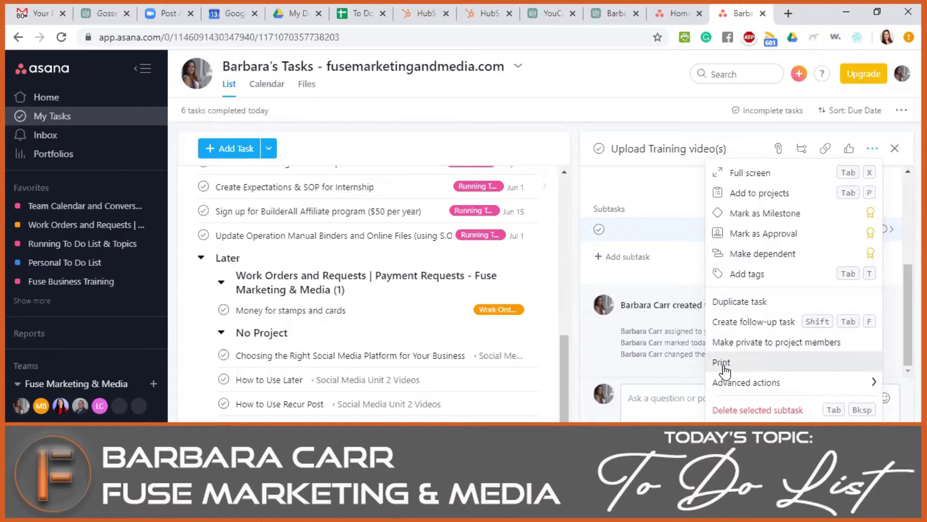
mouse_move(746, 382)
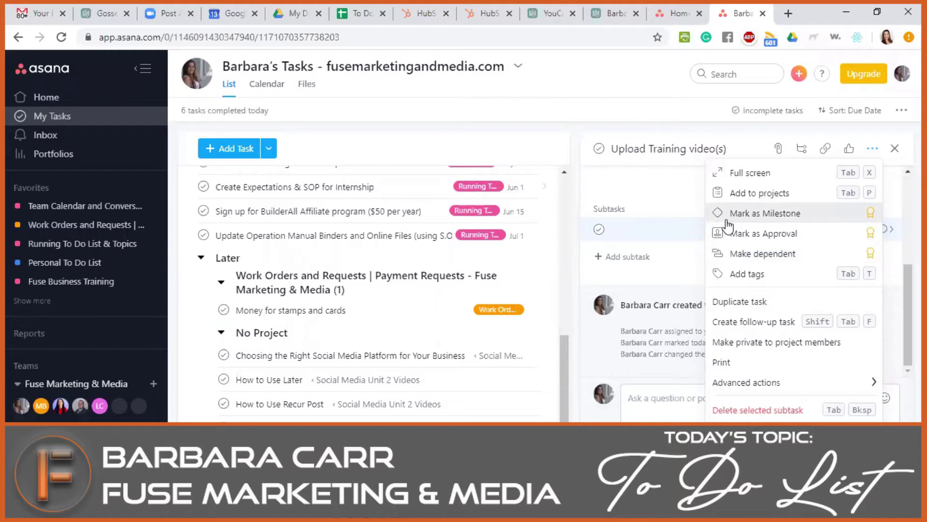
left_click(652, 402)
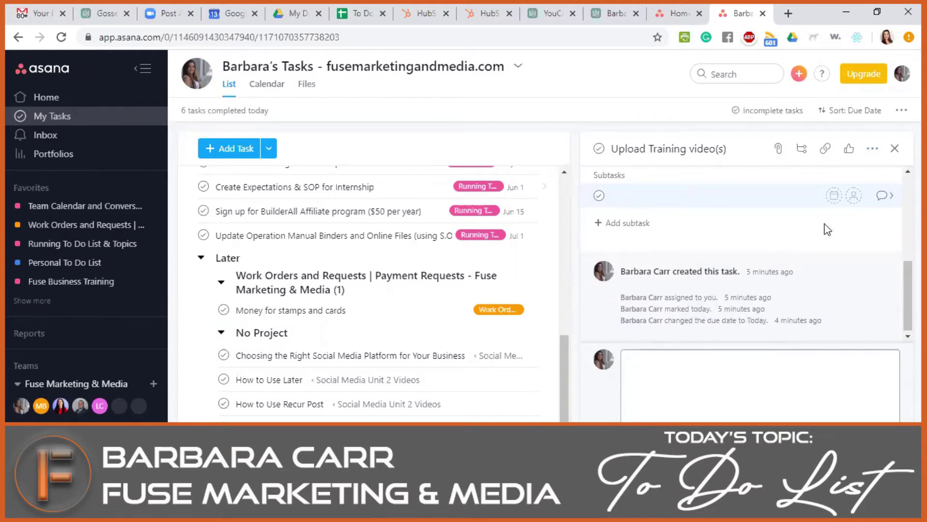
left_click(872, 148)
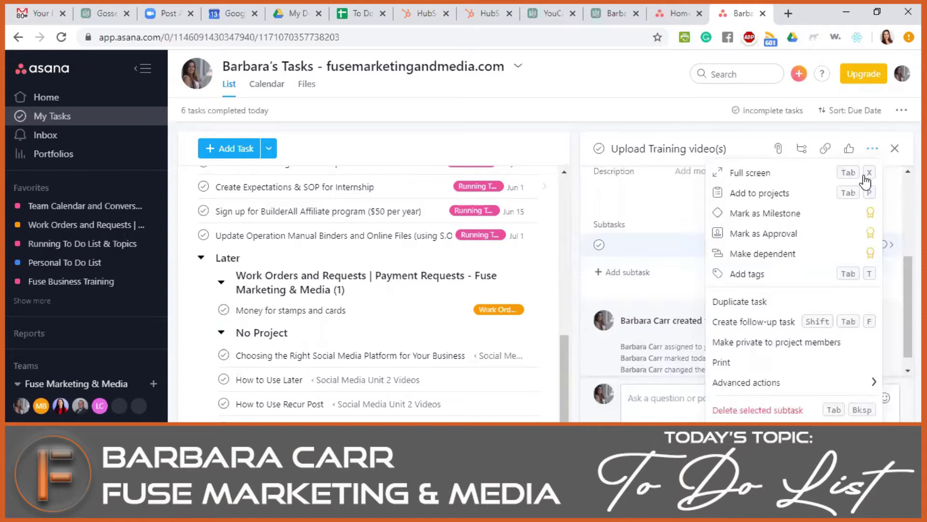
mouse_move(798, 385)
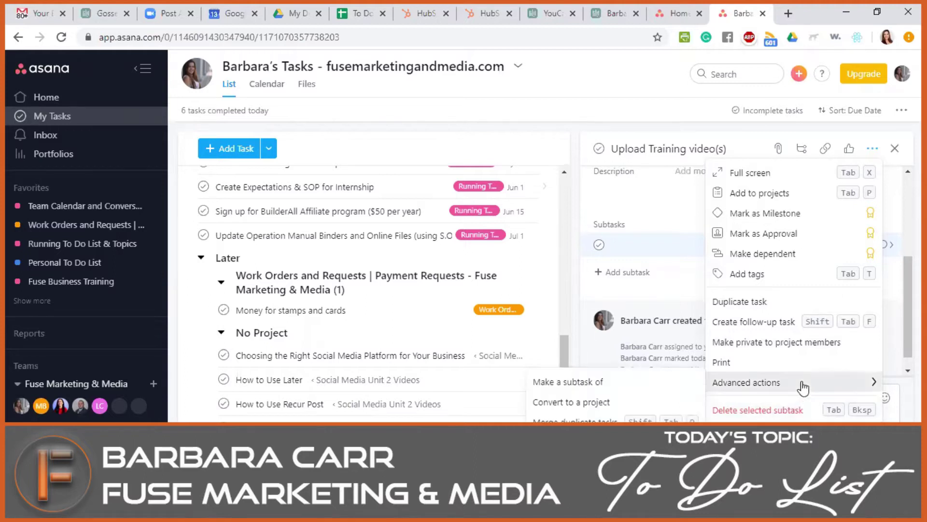
left_click(636, 190)
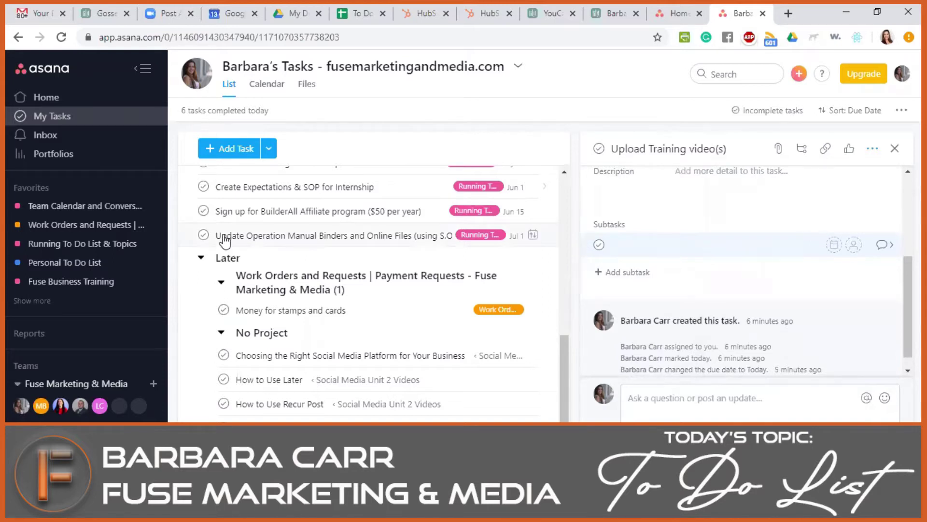
- Close the task's details, then search all tasks for "upload" and show the full results
scroll(234, 311, "up", 10)
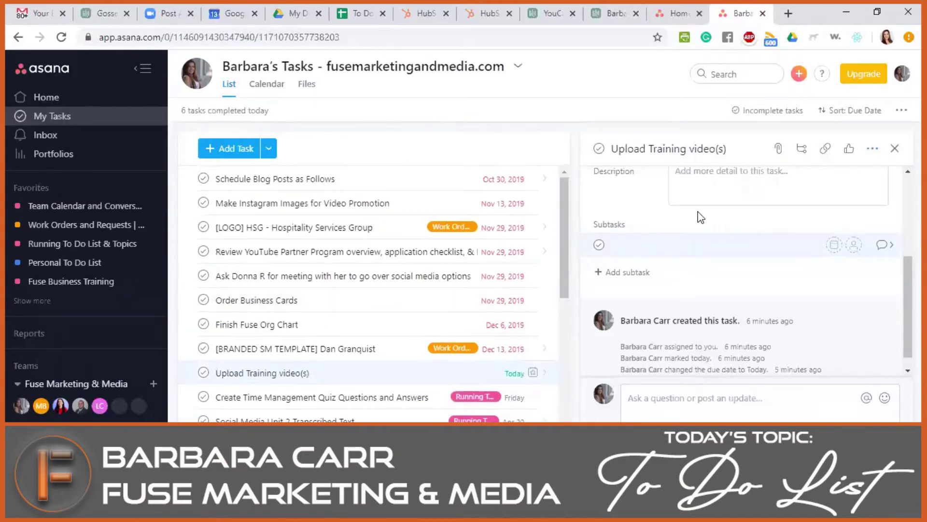
left_click(40, 117)
key("Tab+slash")
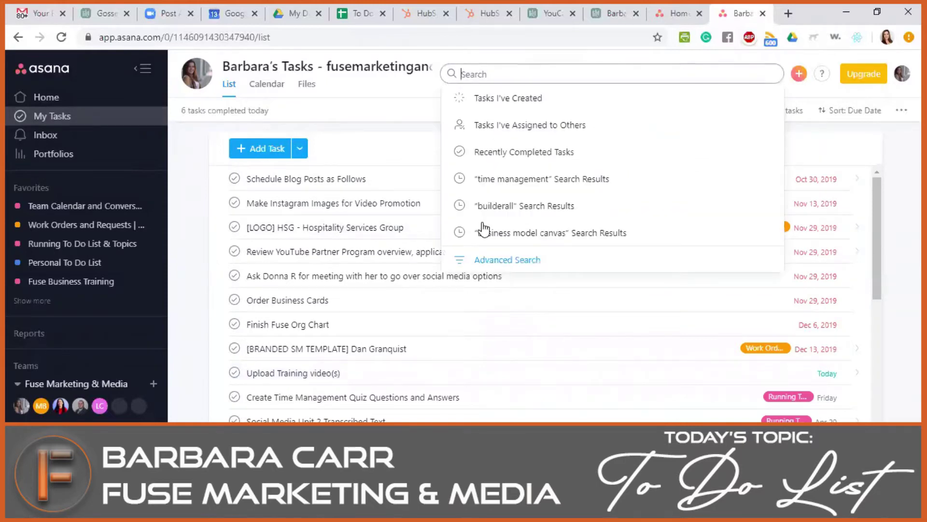
type("upload")
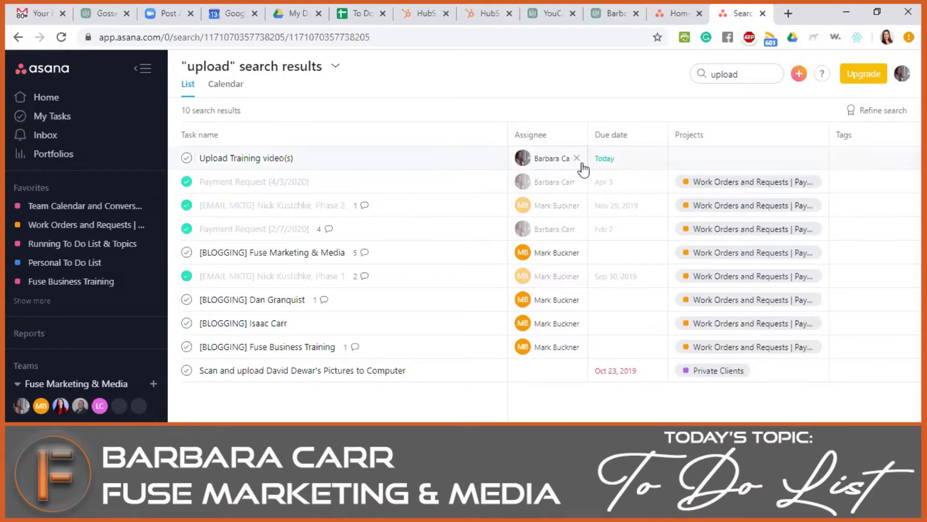
- Return to My Tasks and review the task list with its projects and due dates
left_click(54, 116)
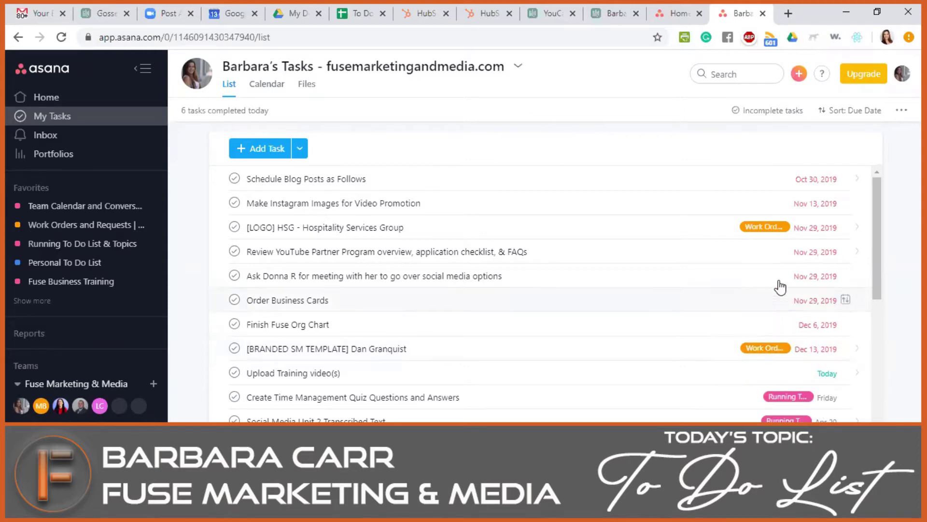
scroll(775, 304, "down", 3)
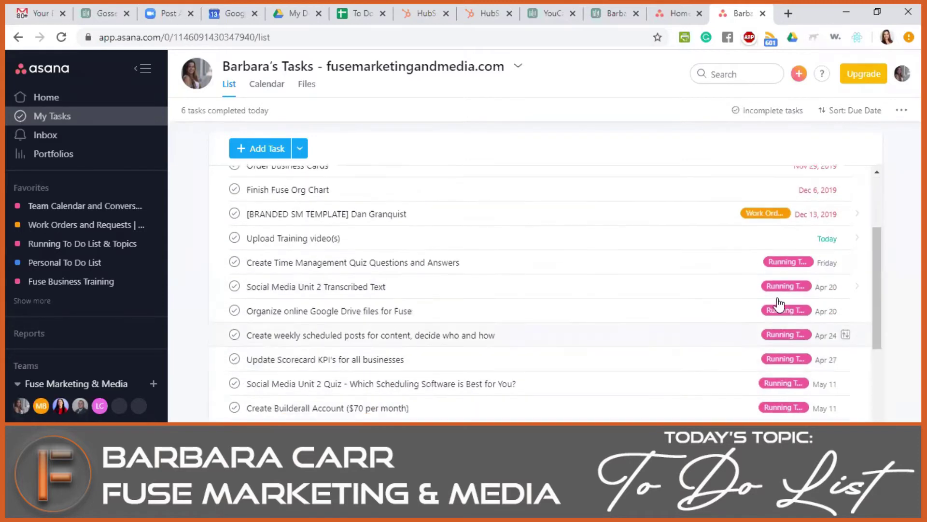
scroll(779, 339, "down", 3)
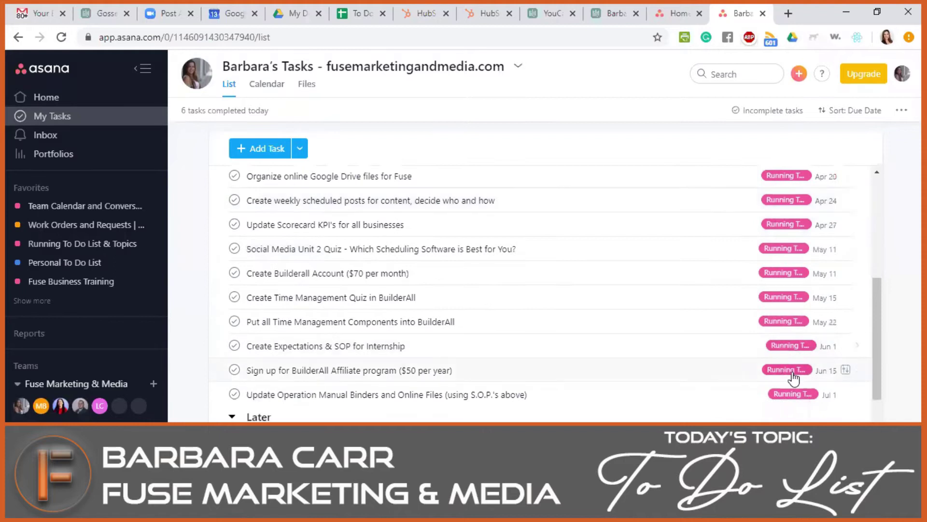
- Look through the rest of the My Tasks list and the teams and projects listed for the workspace
scroll(793, 379, "down", 5)
scroll(794, 381, "up", 9)
scroll(792, 376, "up", 2)
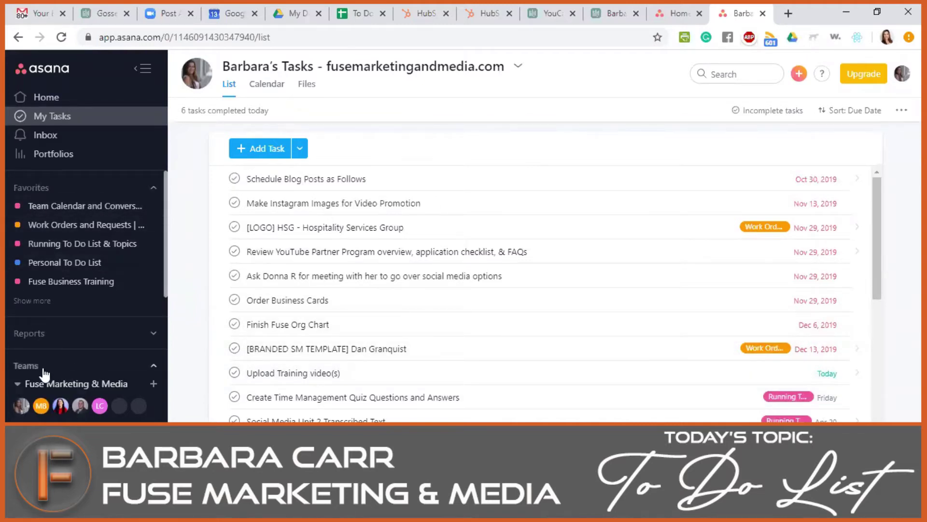
scroll(42, 377, "down", 3)
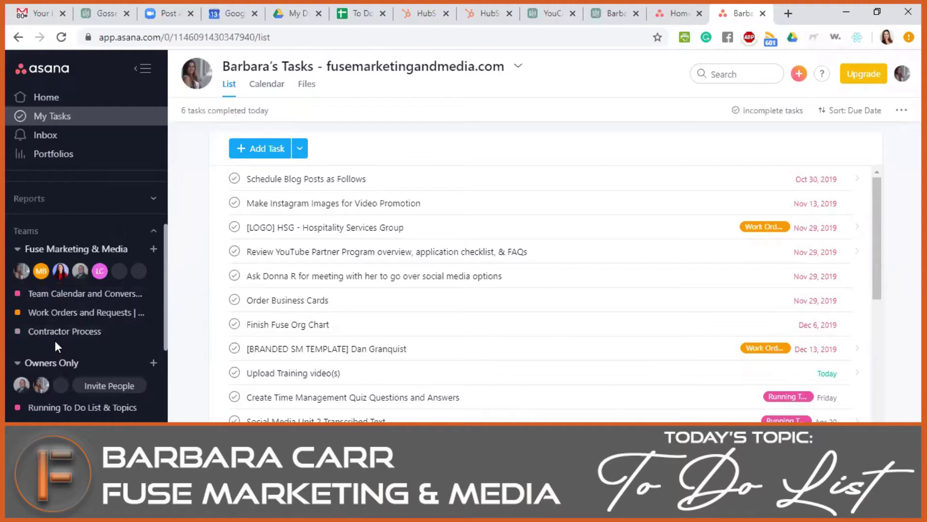
scroll(54, 340, "up", 3)
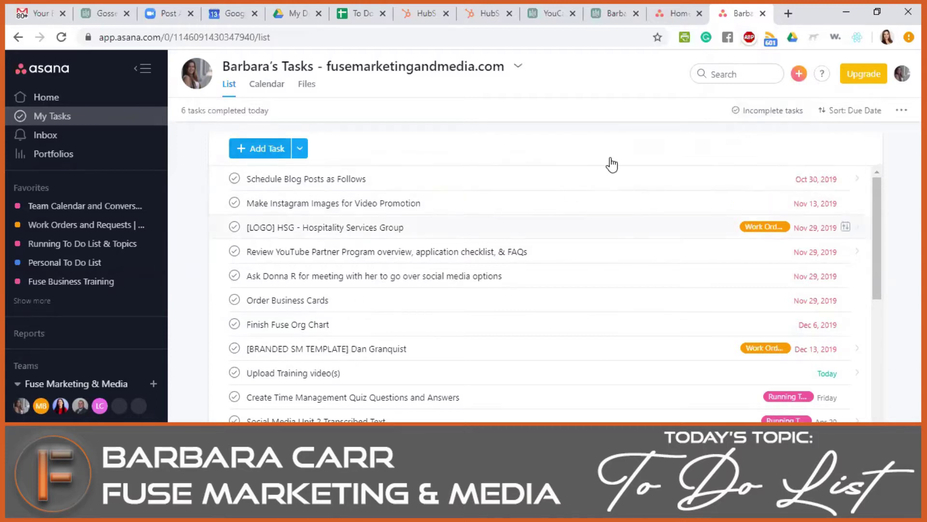
- Search all tasks for "upload" and display the full search results
key("slash")
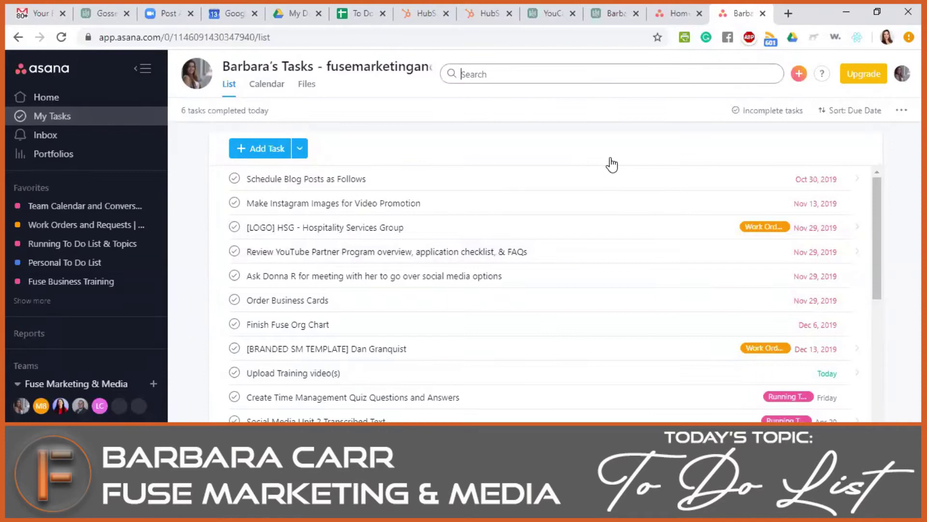
type("upla")
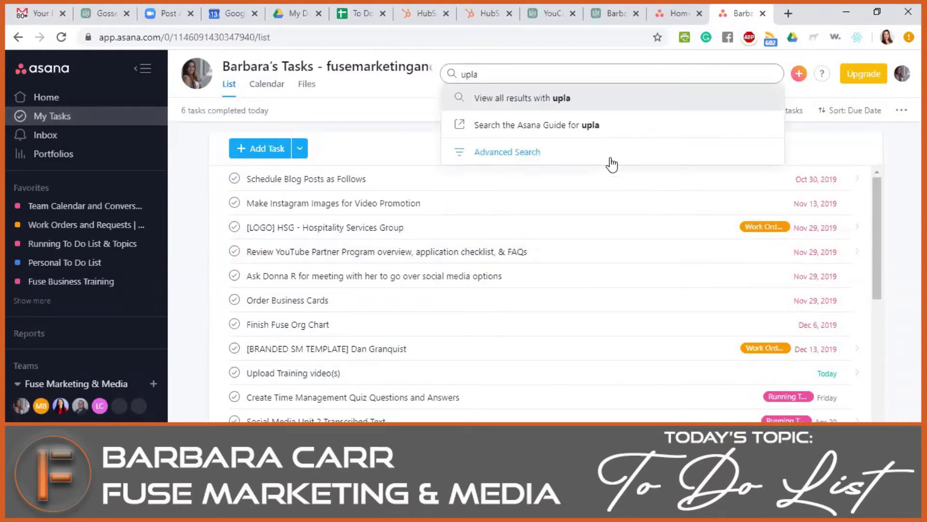
type("od")
key("Return")
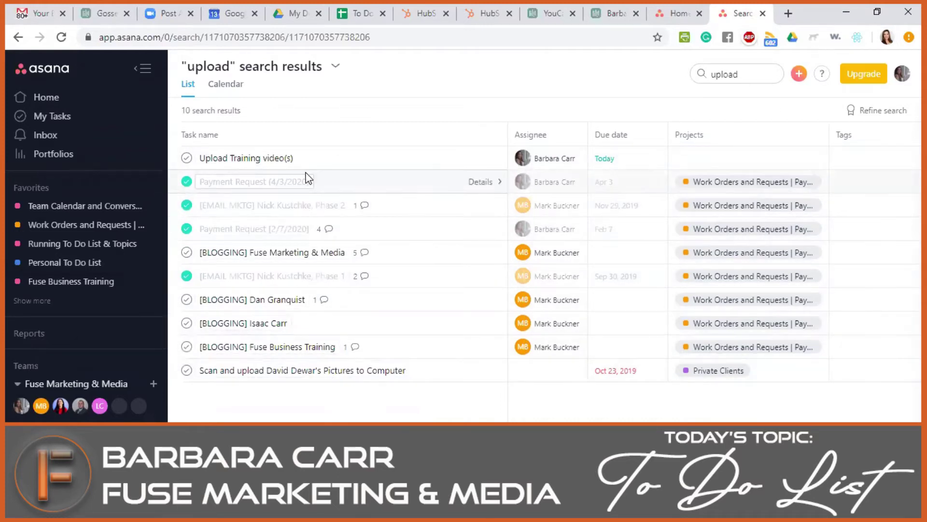
- Return to My Tasks and examine the filter options for incomplete, completed and all tasks, including the completion periods
left_click(53, 116)
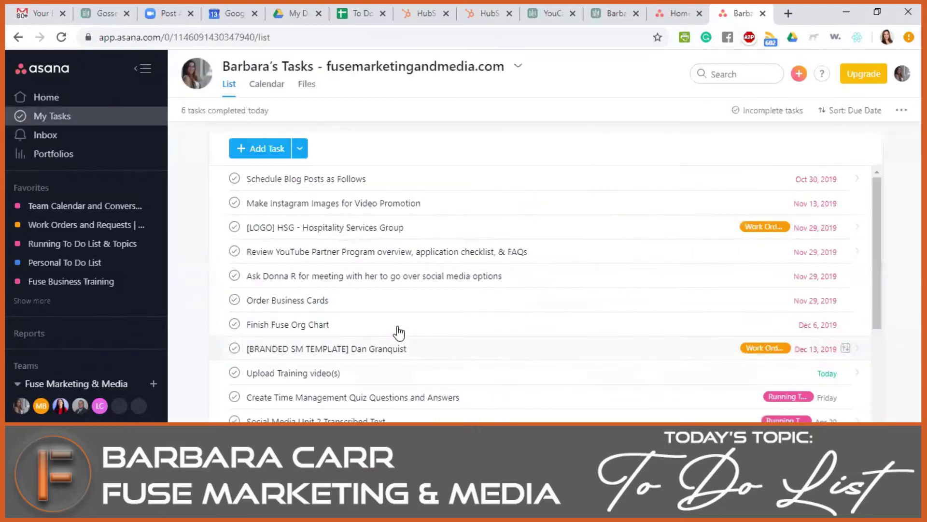
left_click(767, 116)
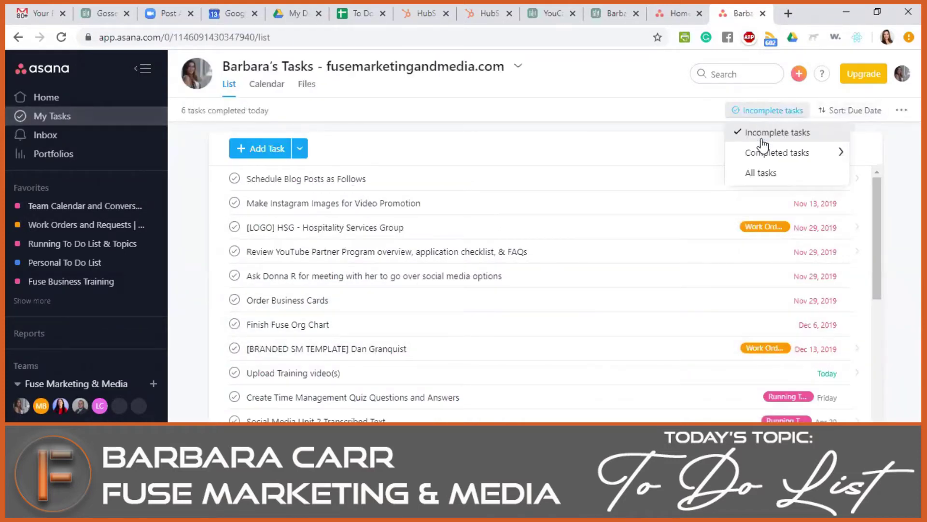
mouse_move(764, 156)
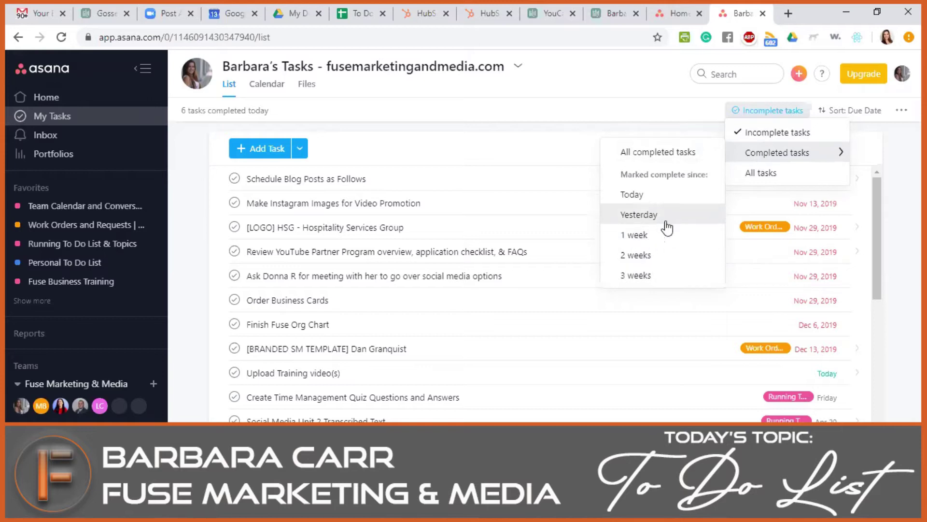
left_click(742, 112)
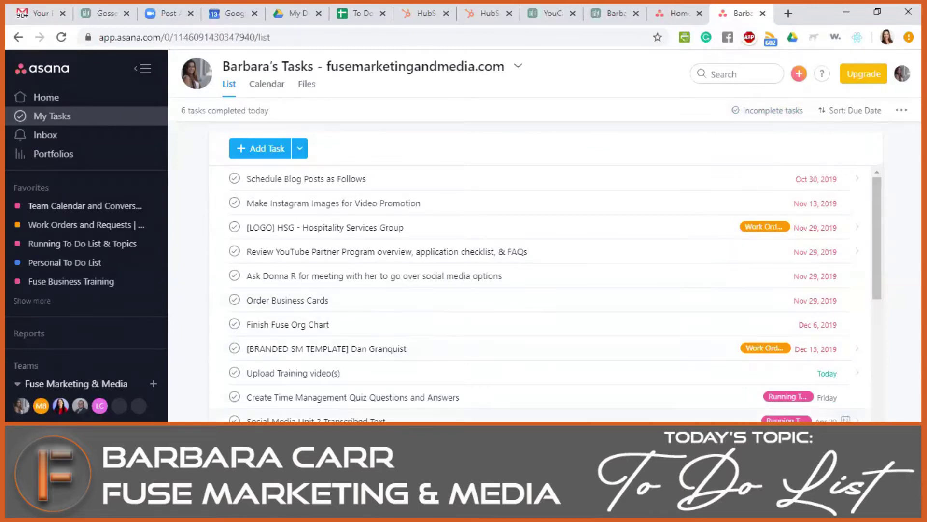
- Show My Tasks as a calendar and review the scheduled tasks in the upcoming and past months
left_click(270, 103)
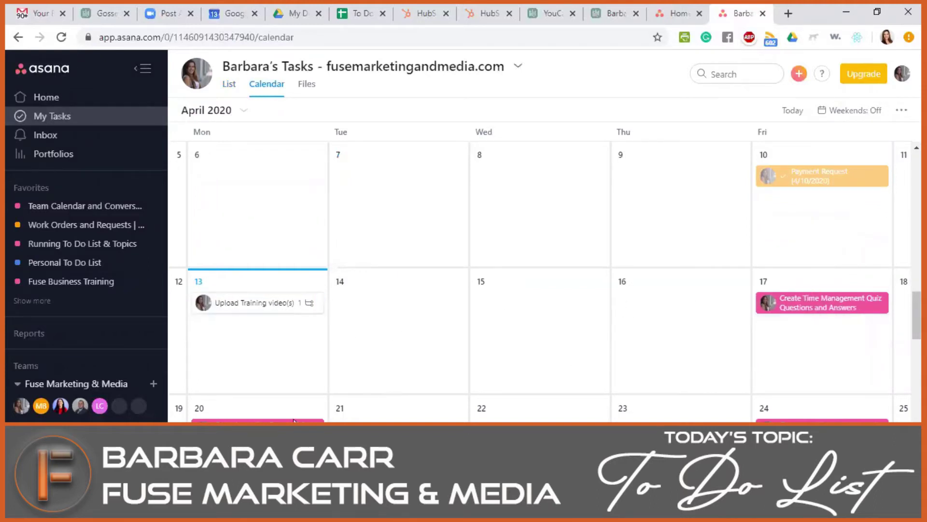
scroll(545, 282, "down", 3)
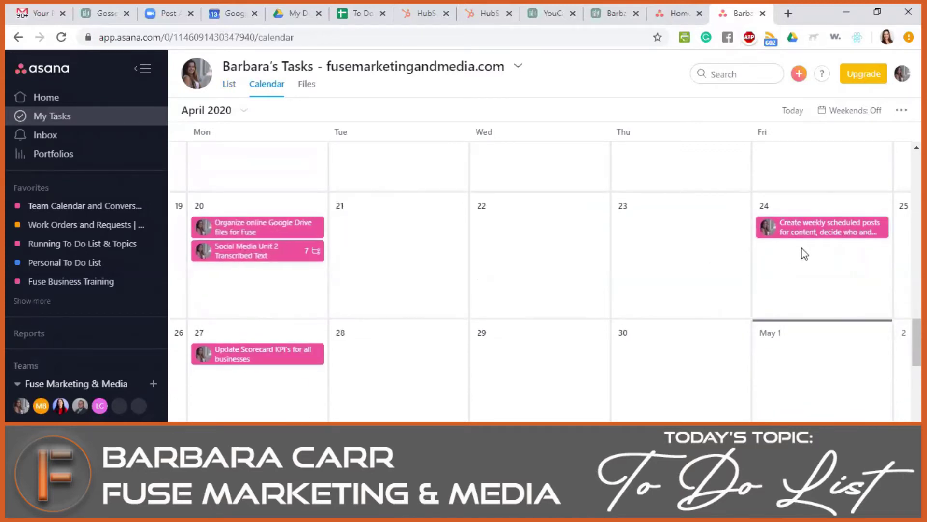
scroll(564, 353, "down", 6)
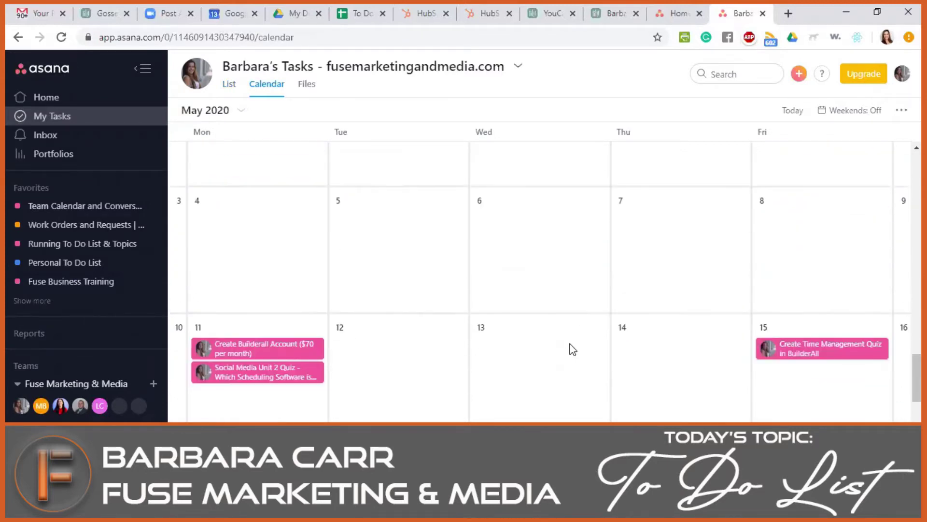
scroll(532, 398, "down", 3)
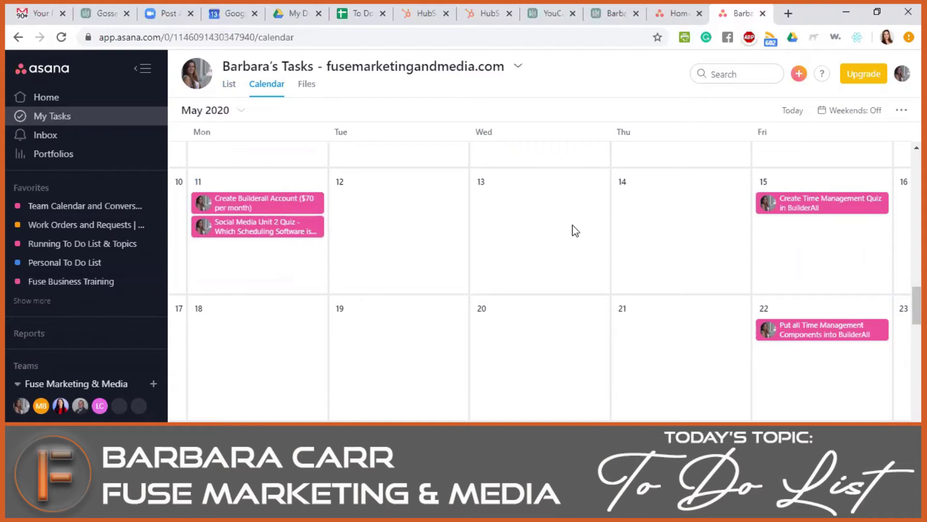
scroll(500, 276, "down", 3)
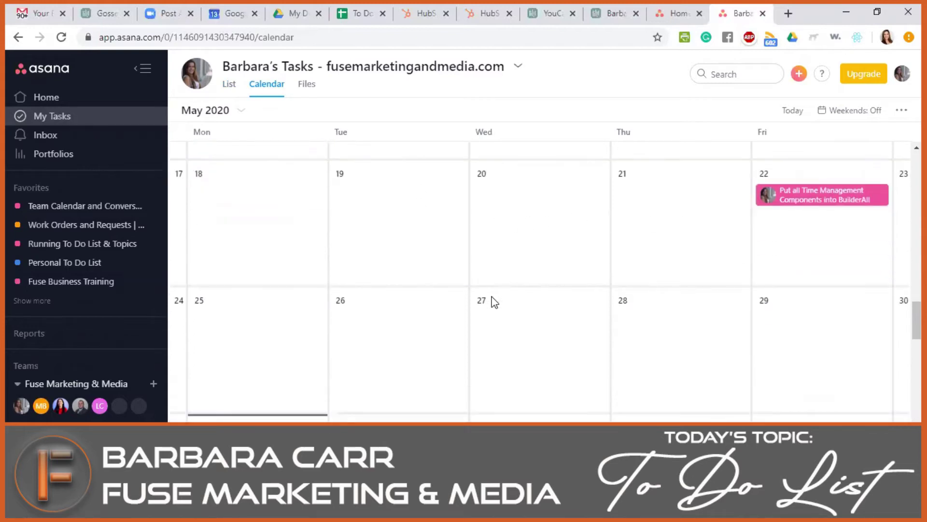
scroll(700, 344, "down", 2)
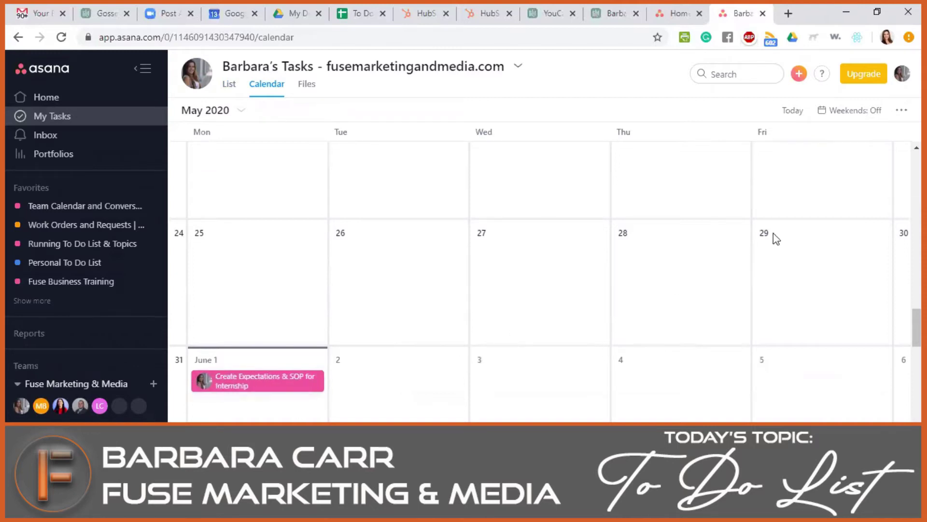
scroll(367, 373, "up", 5)
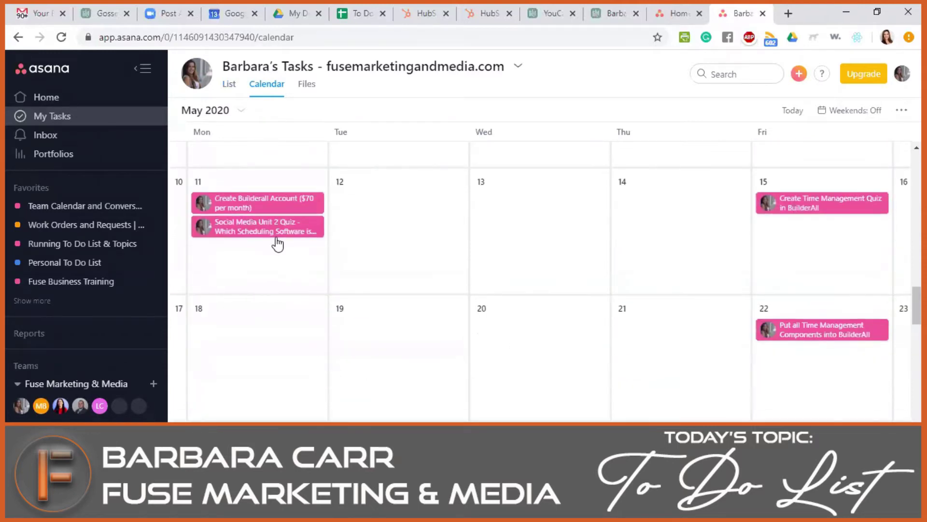
scroll(441, 292, "up", 20)
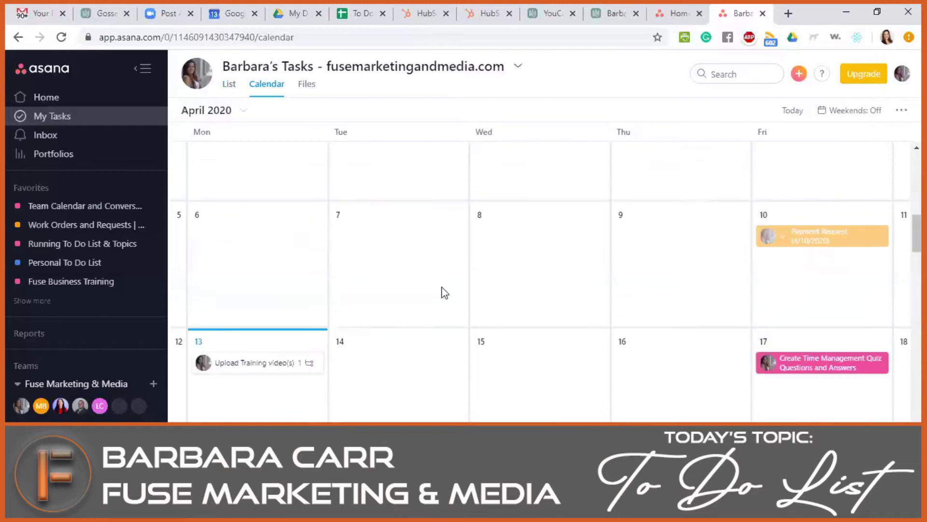
scroll(414, 230, "up", 6)
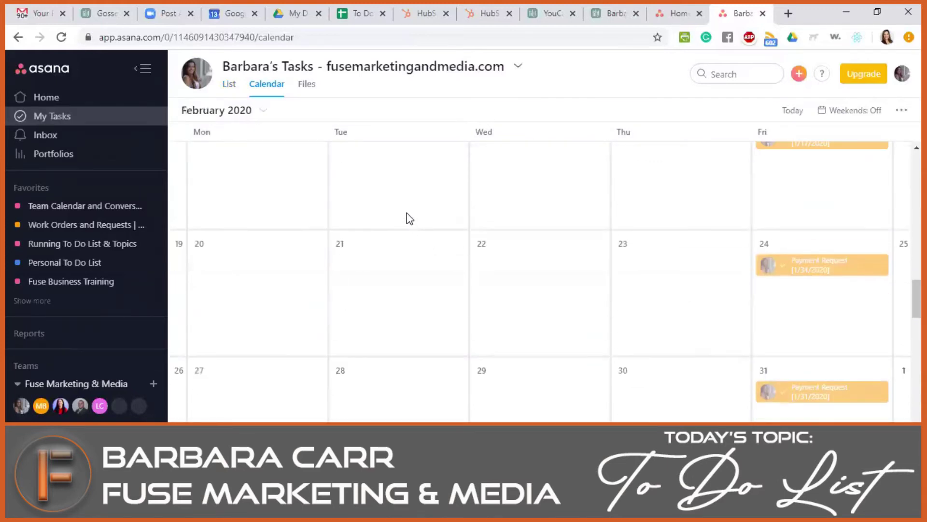
scroll(257, 219, "down", 7)
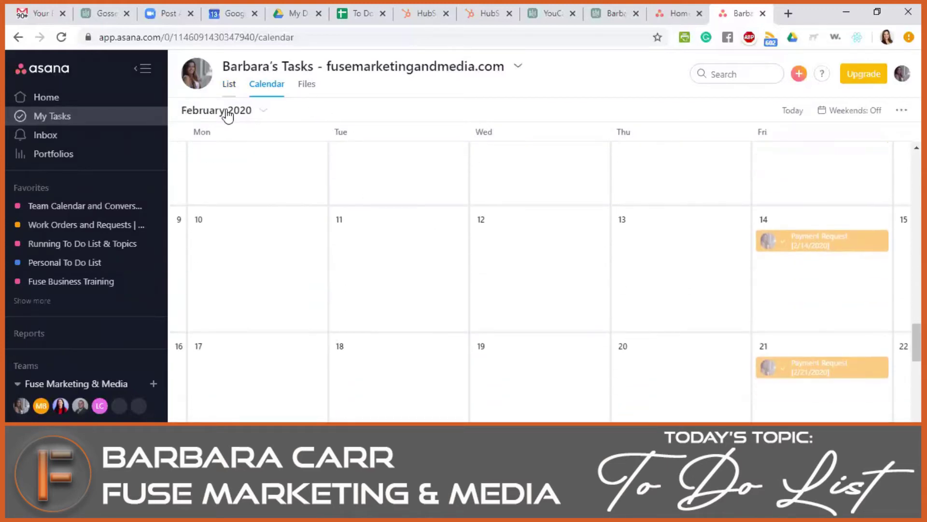
- Look through the files attached to My Tasks, then return to the calendar view
scroll(286, 161, "down", 3)
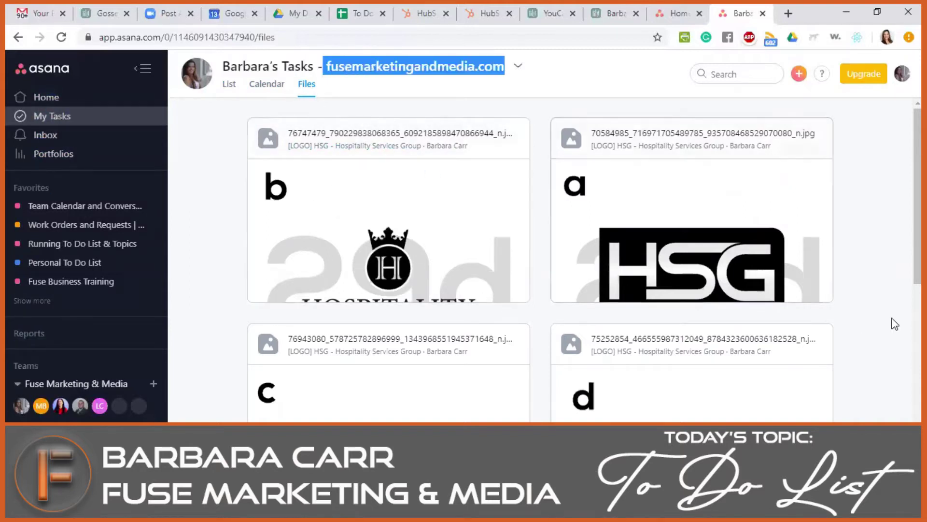
scroll(863, 323, "down", 9)
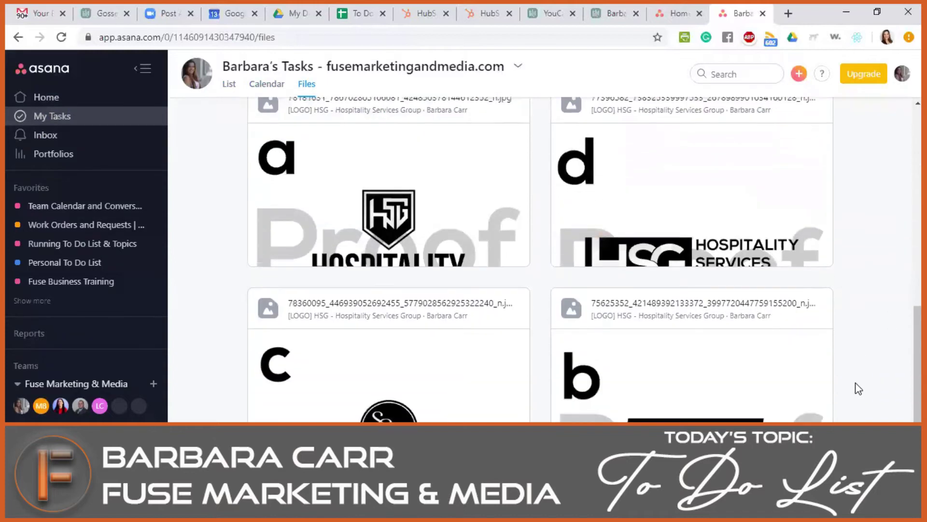
scroll(858, 388, "up", 10)
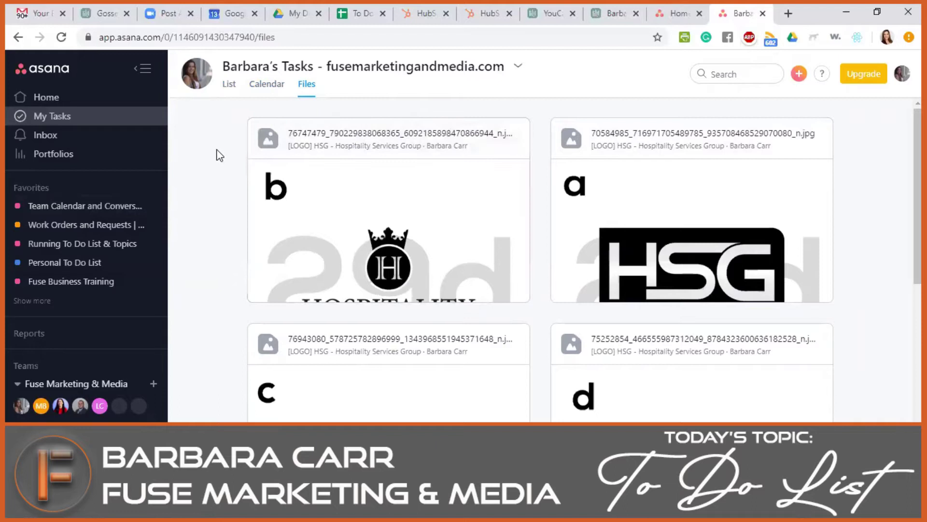
left_click(266, 83)
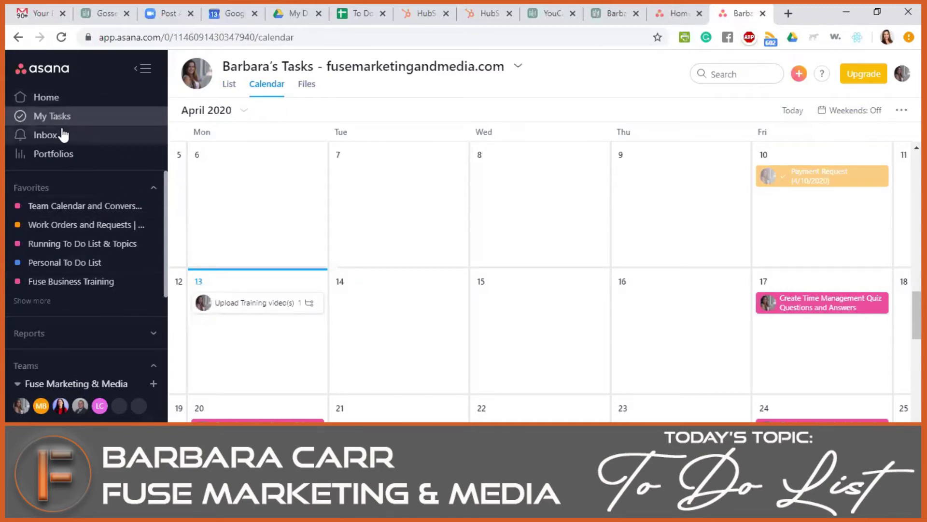
- Open the Inbox, dismiss the inbox filter tip, and view the details of the "Money for stamps and cards" task notification
left_click(64, 137)
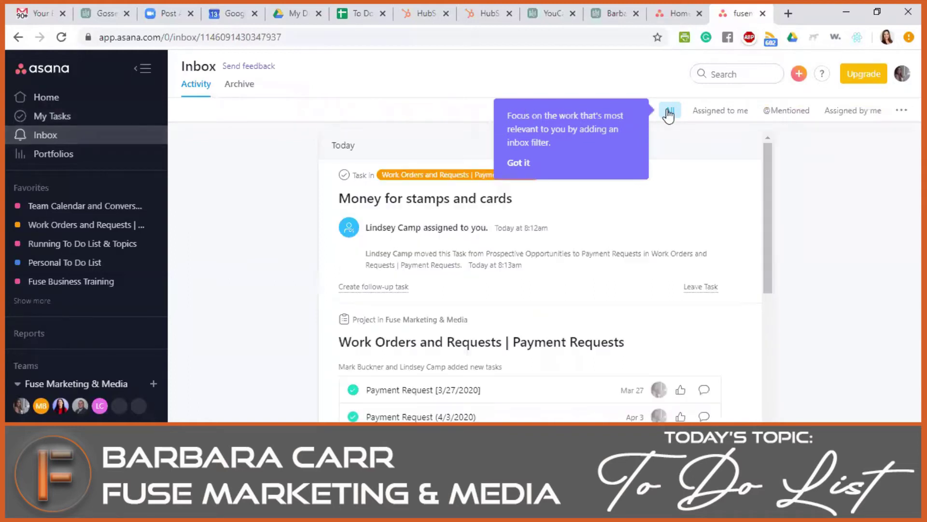
left_click(520, 164)
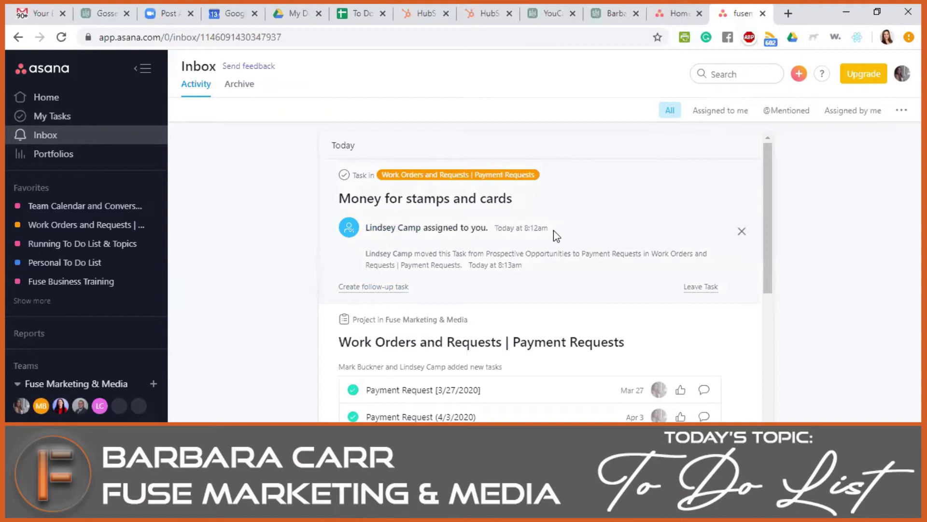
double_click(532, 229)
left_click(388, 240)
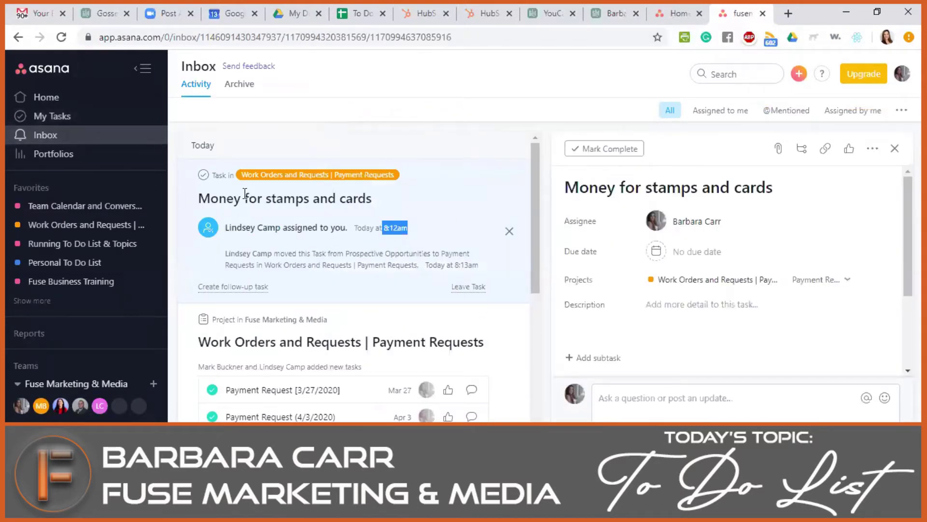
left_click_drag(373, 199, 204, 202)
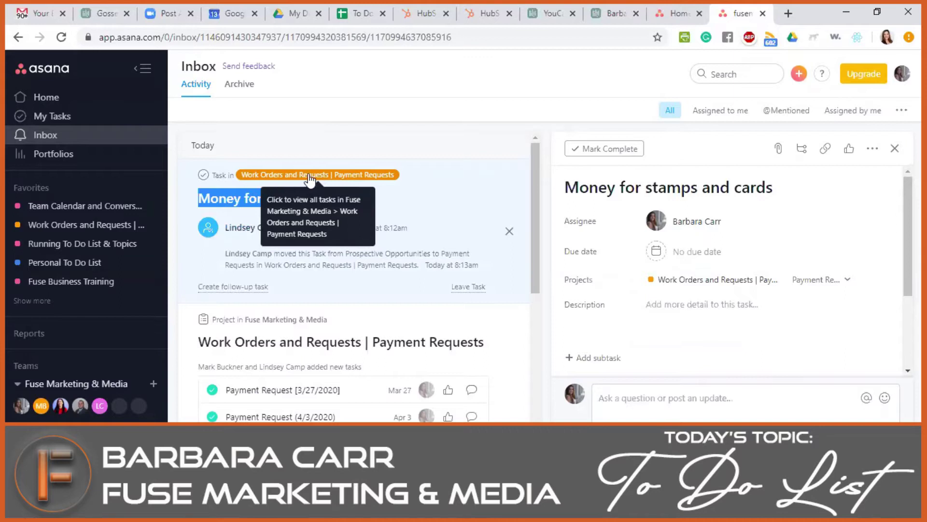
- Open the Work Orders and Requests | Payment Requests project from the notification and look over its board columns
left_click(385, 178)
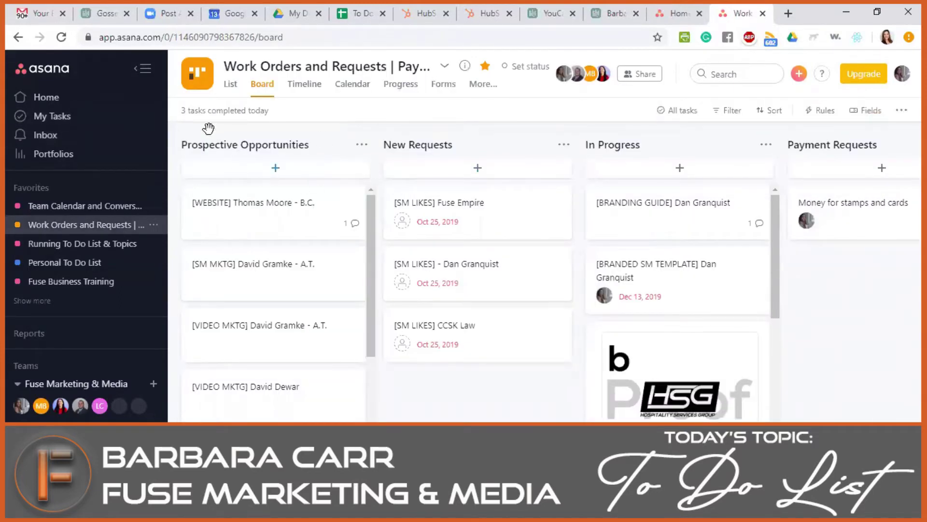
scroll(259, 275, "down", 3)
scroll(259, 275, "up", 3)
scroll(276, 325, "down", 5)
scroll(286, 383, "up", 5)
scroll(306, 149, "right", 5)
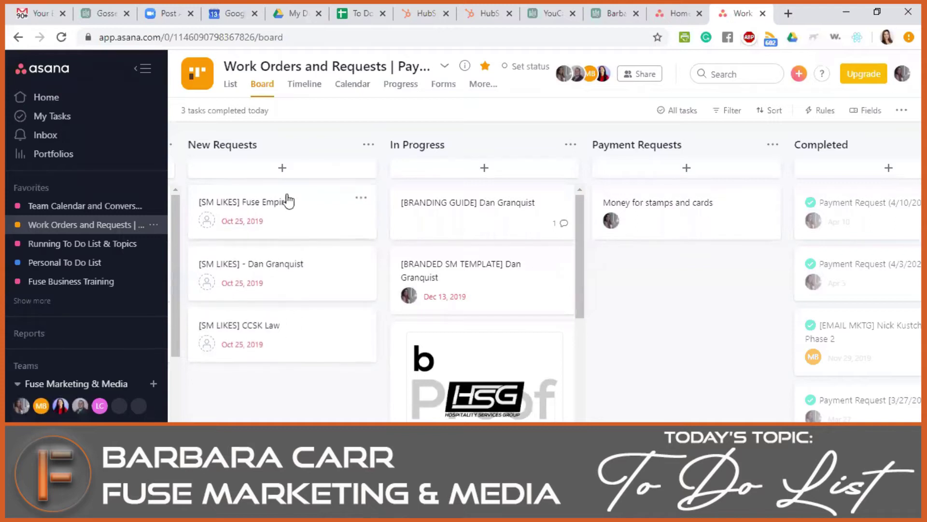
- Add a task to the New Requests column, titled "website for" followed by the client's full name
left_click(282, 169)
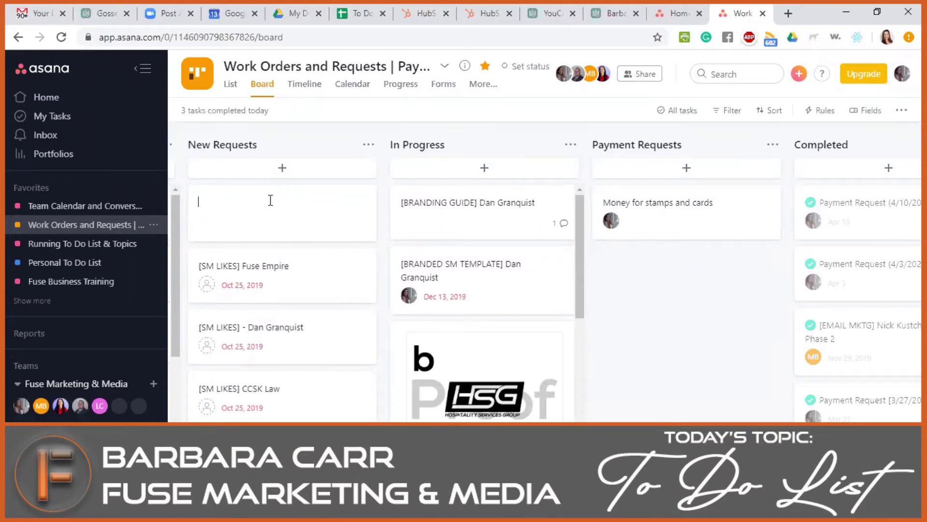
type("website for Jane Doe")
left_click(311, 131)
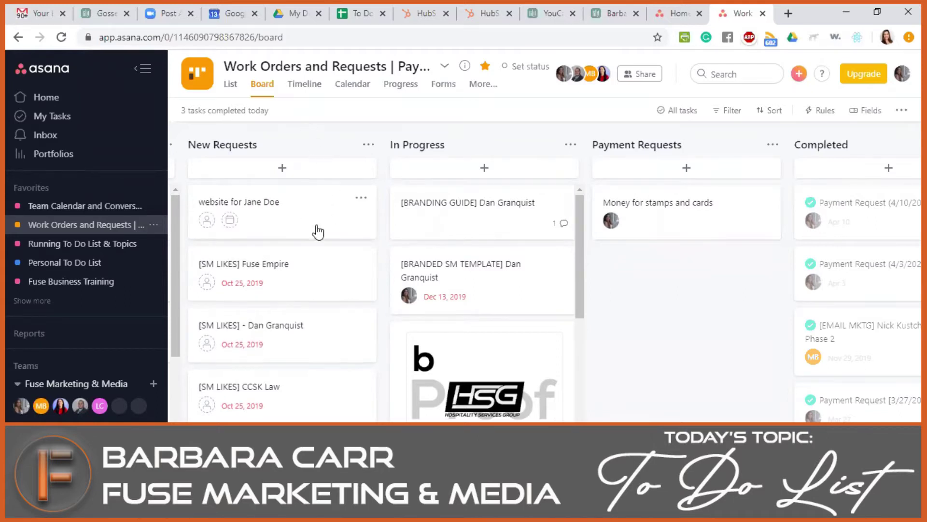
- Check the assignee options on the new website task without assigning anyone, then open the task's details
left_click(207, 220)
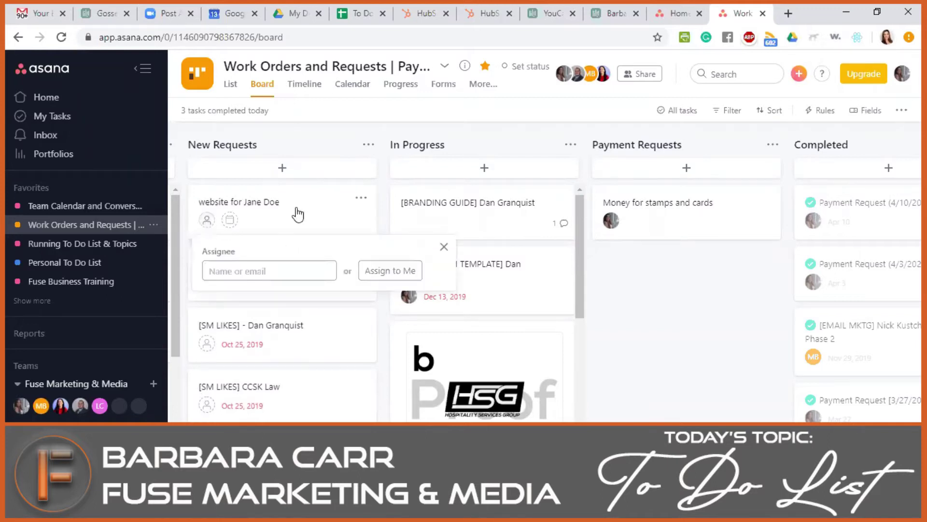
left_click(444, 247)
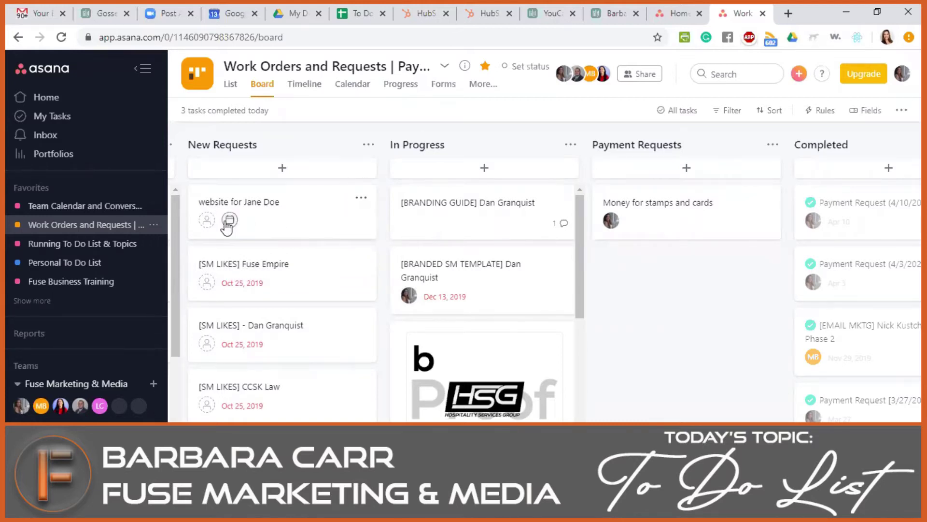
left_click(271, 201)
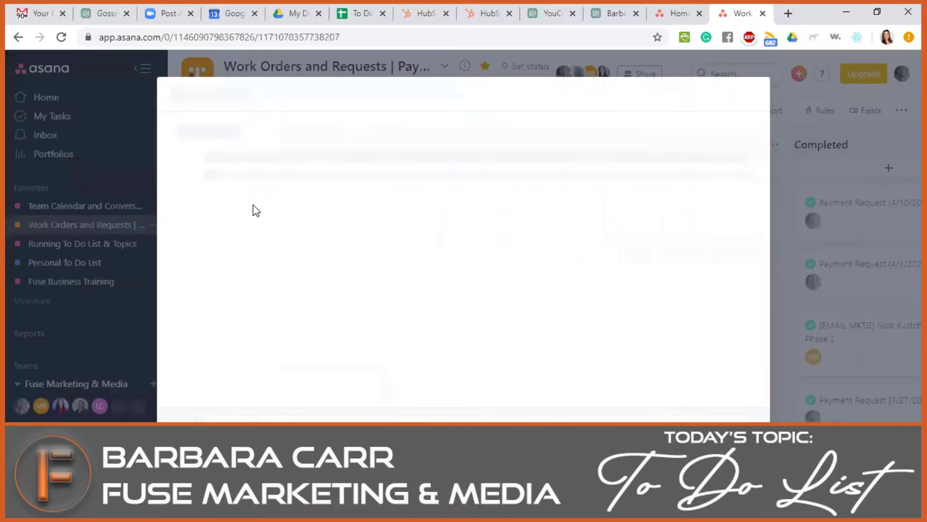
- Add two blank subtasks to the new website task
scroll(304, 334, "down", 2)
left_click(257, 379)
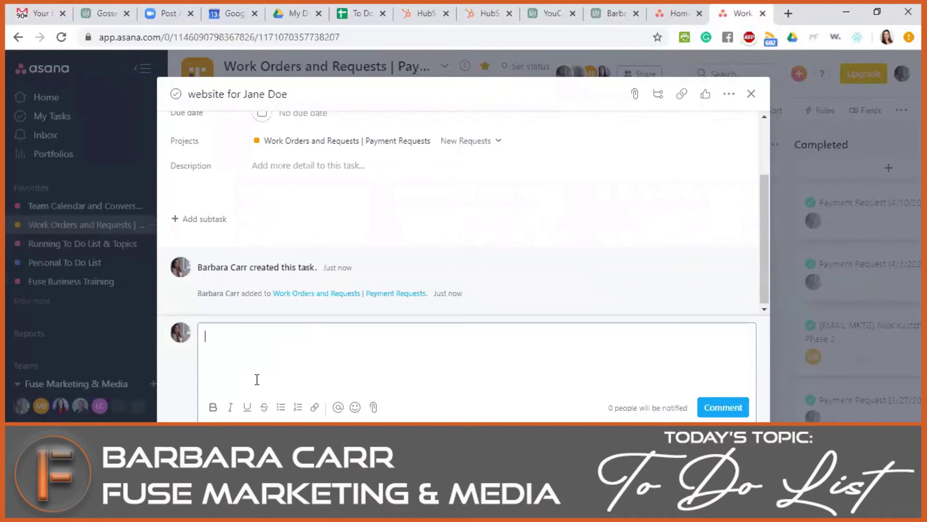
left_click(224, 220)
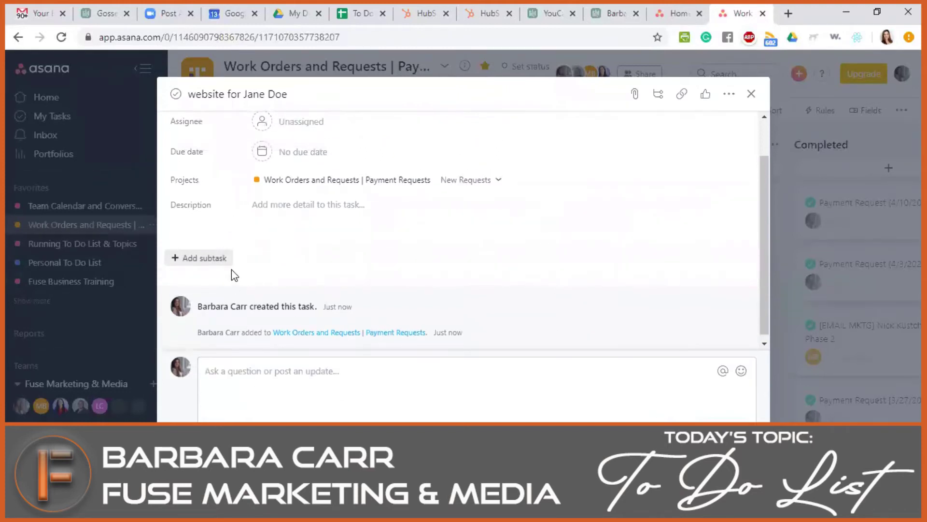
left_click(212, 261)
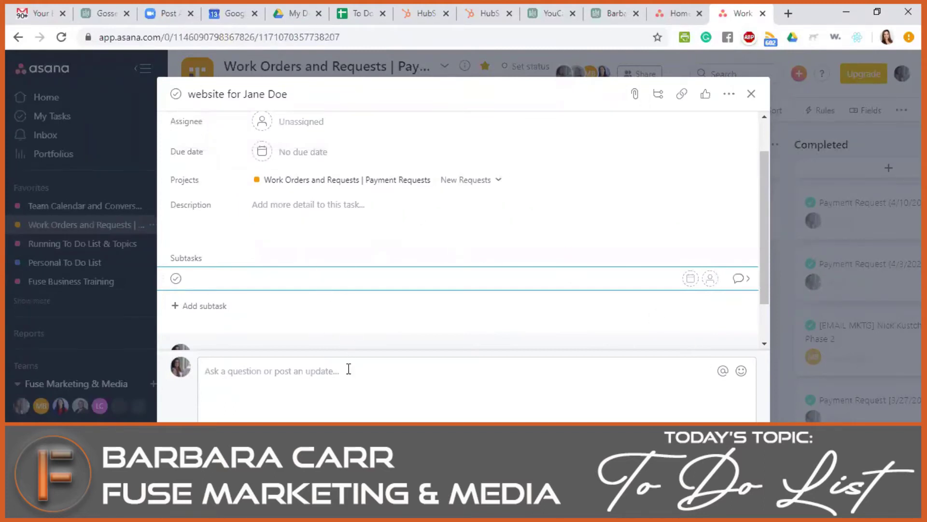
scroll(397, 313, "up", 1)
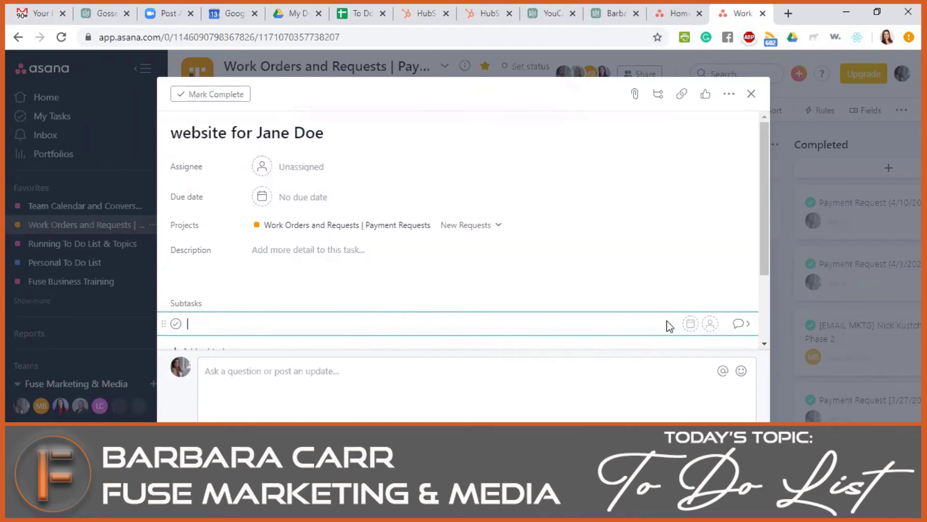
scroll(241, 275, "down", 2)
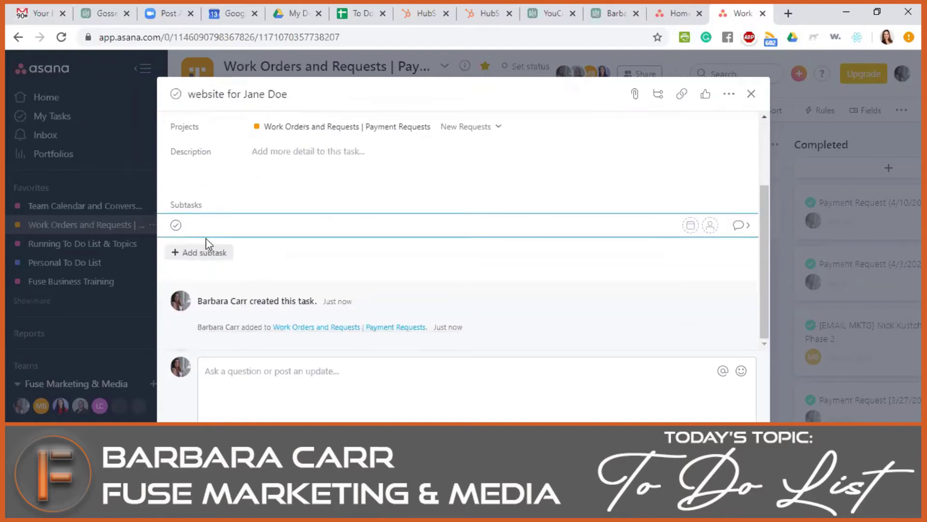
left_click(207, 251)
- Name the website task's two subtasks "finish xyz" and "invoice client for xyz"
left_click(205, 224)
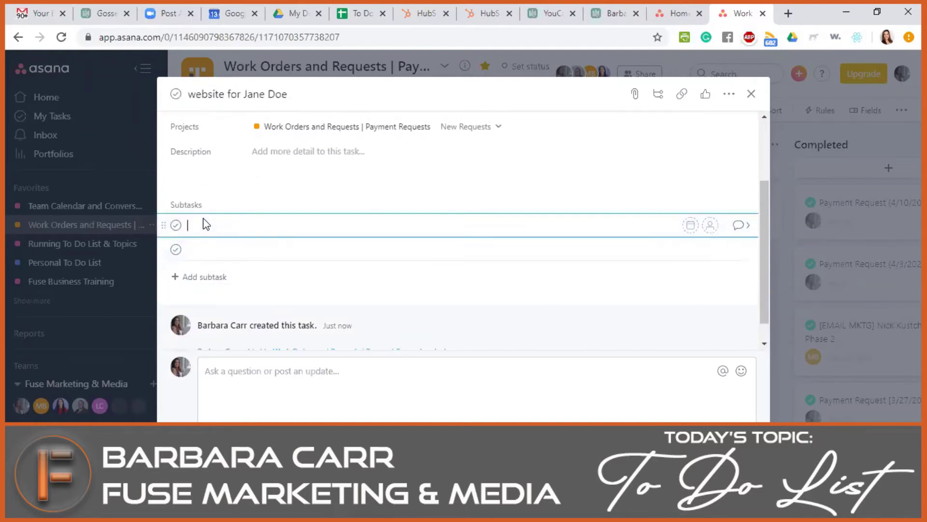
type("finish xyz")
left_click(201, 244)
type("invoice client for")
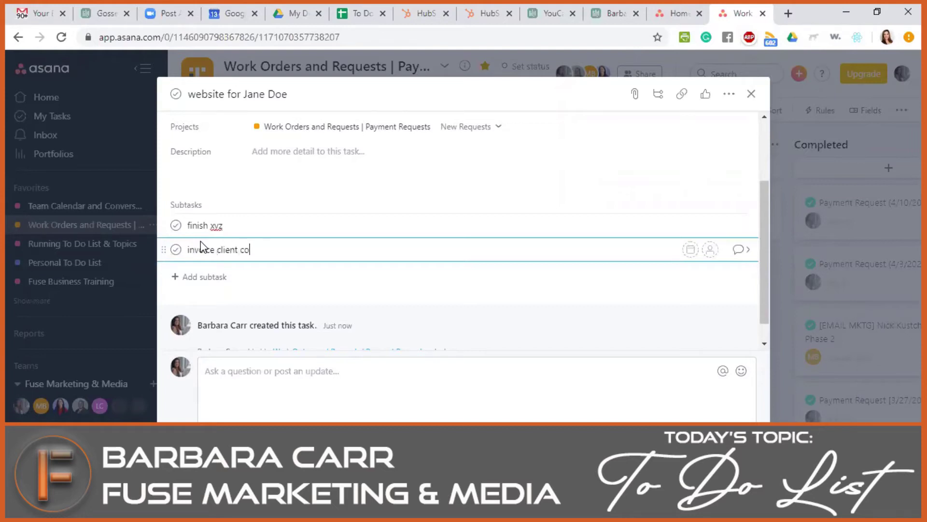
type(" xyz")
- Add two more subtasks, "finish abc" and "invo", to the website task and close its details
left_click(200, 281)
type("finish abx")
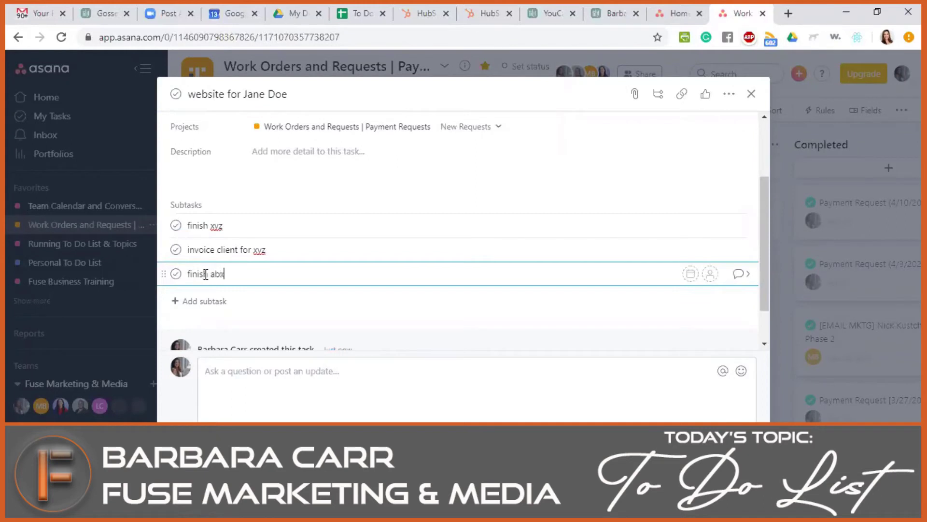
left_click(201, 300)
type("invo")
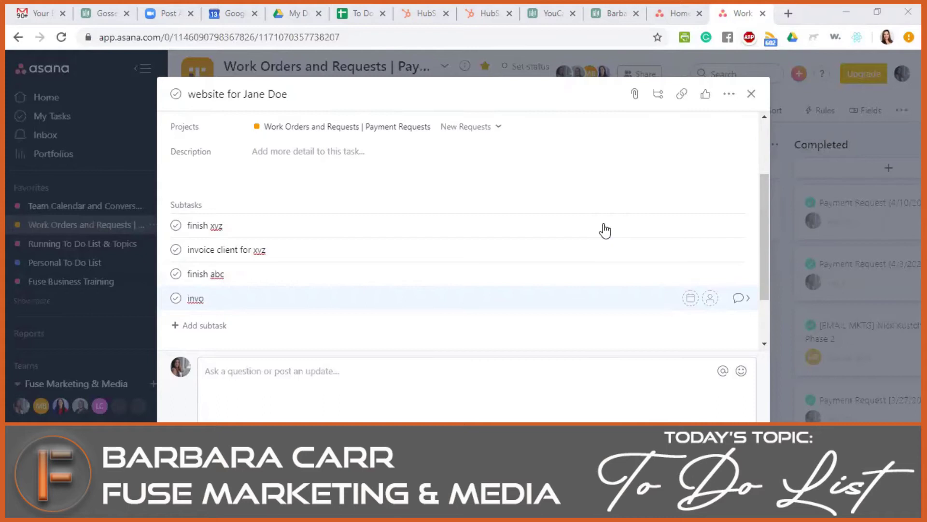
left_click(752, 93)
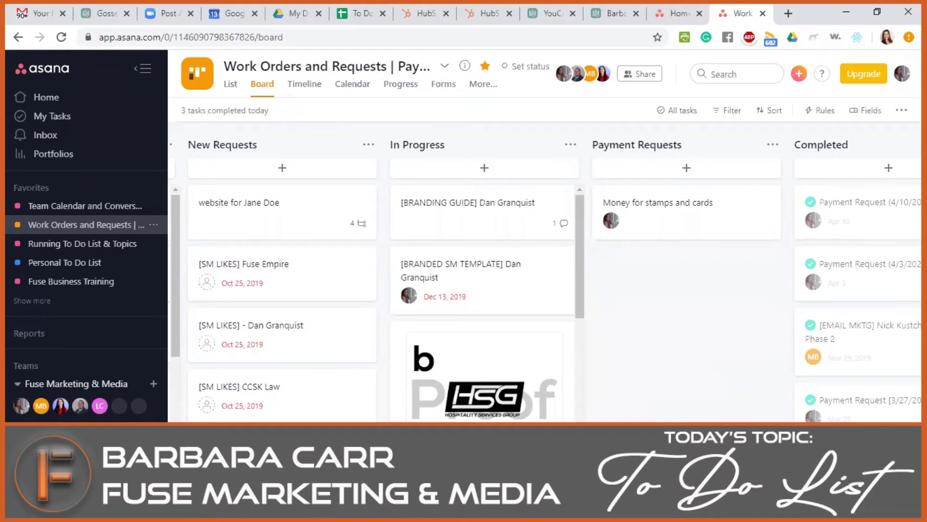
- Check the board's extra options, then open the Running To Do List & Topics project and check its view and add-task options
left_click(901, 111)
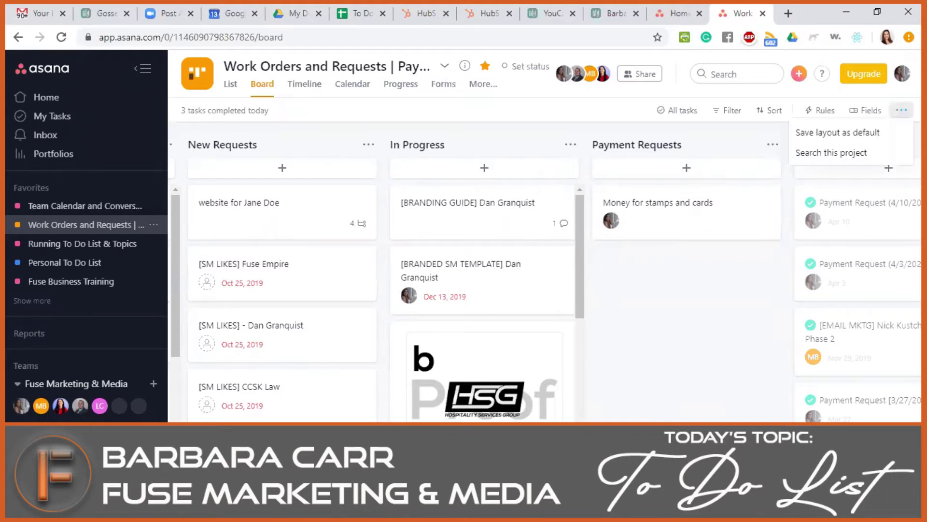
key("Escape")
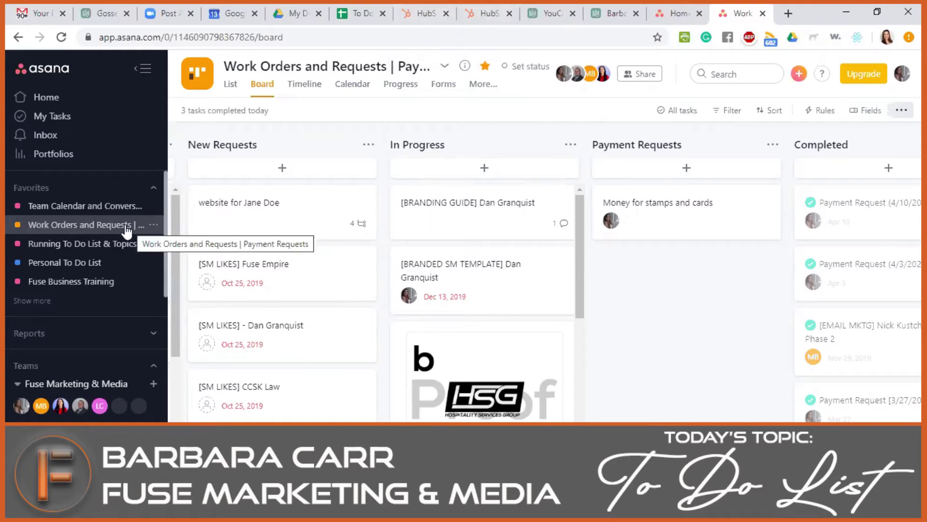
left_click(68, 244)
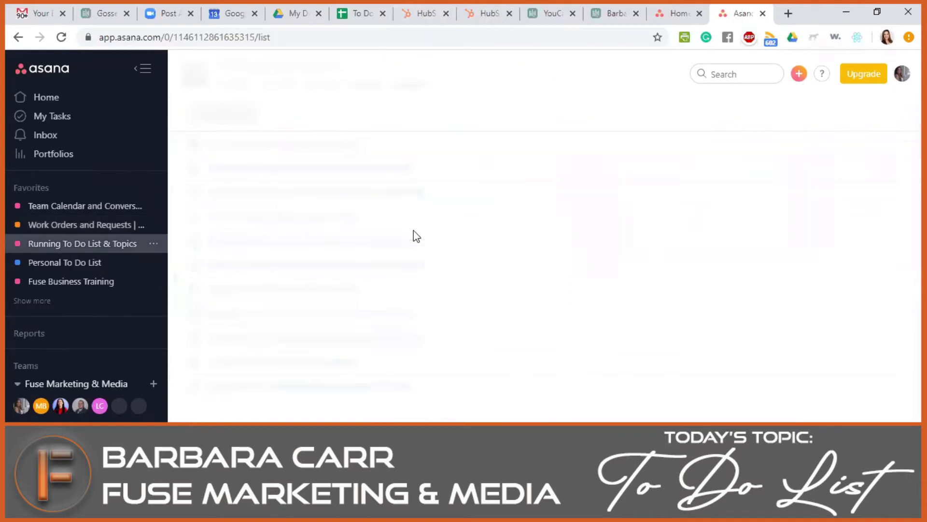
left_click(901, 115)
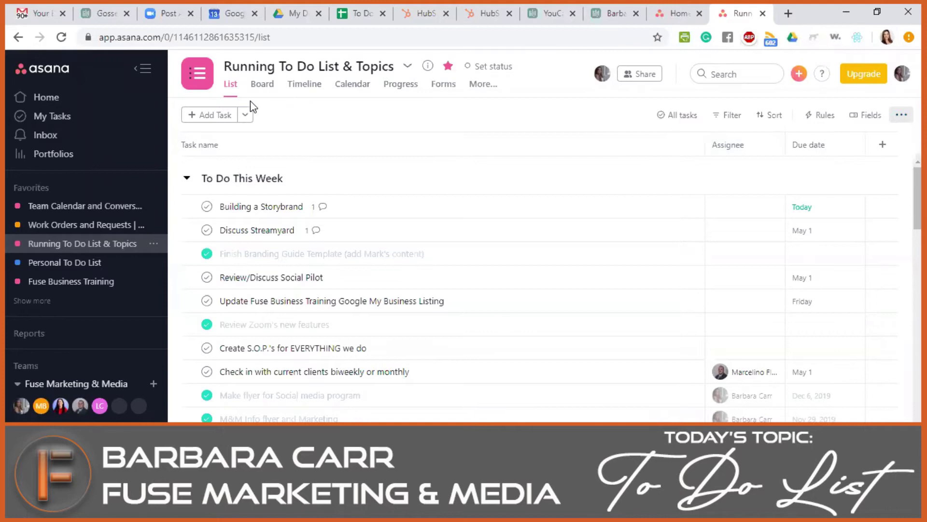
left_click(244, 116)
left_click(245, 116)
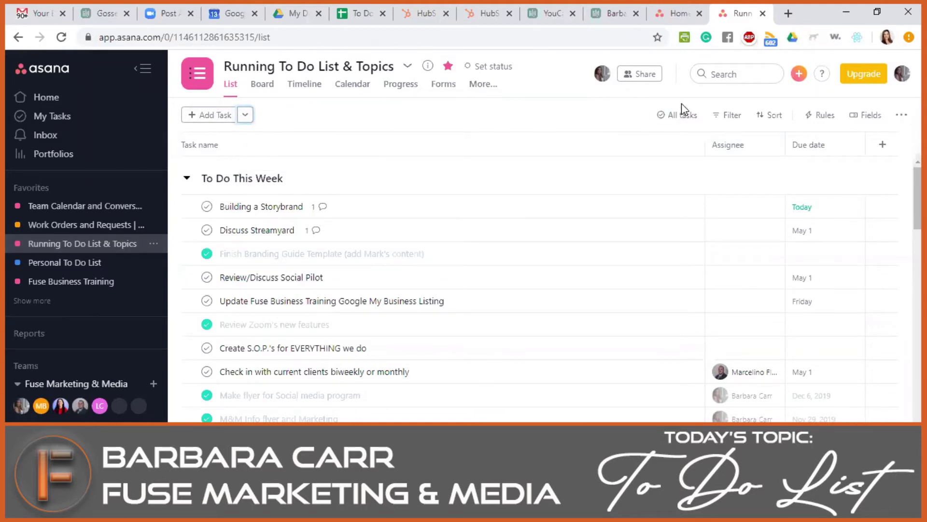
- Review the Running To Do List & Topics project's sharing settings and extra options, including the additional views, without changing anything
left_click(640, 73)
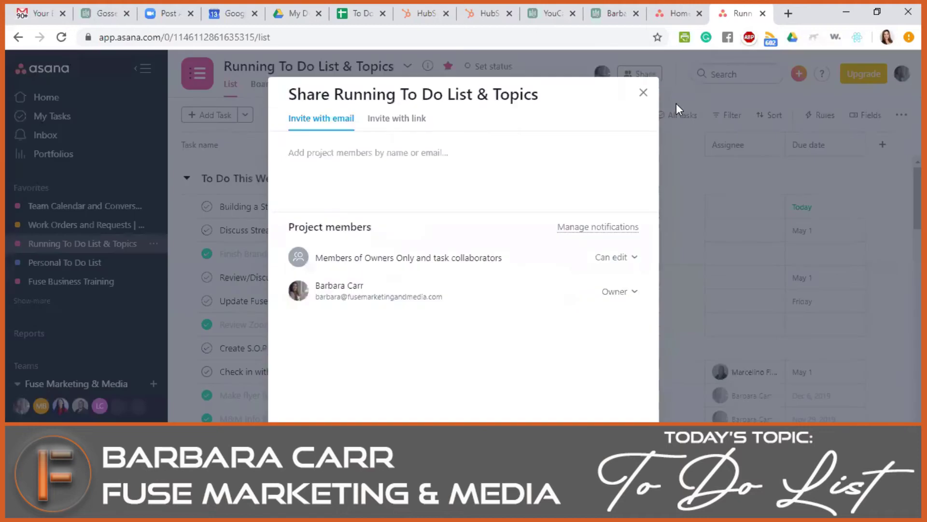
left_click(644, 93)
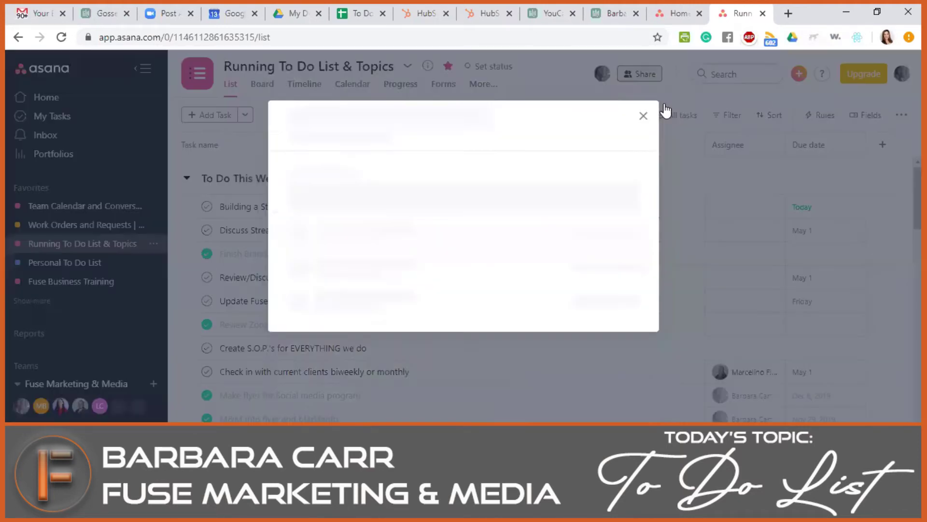
left_click(640, 73)
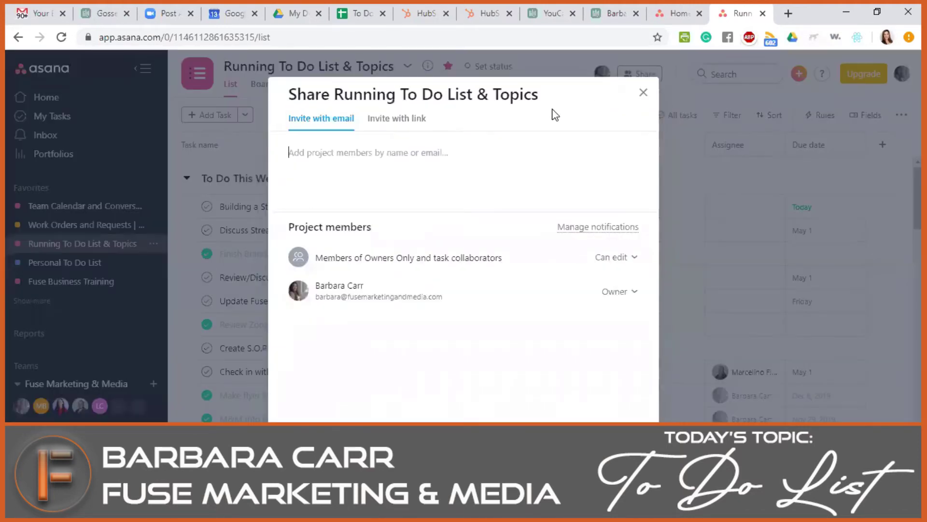
left_click(641, 97)
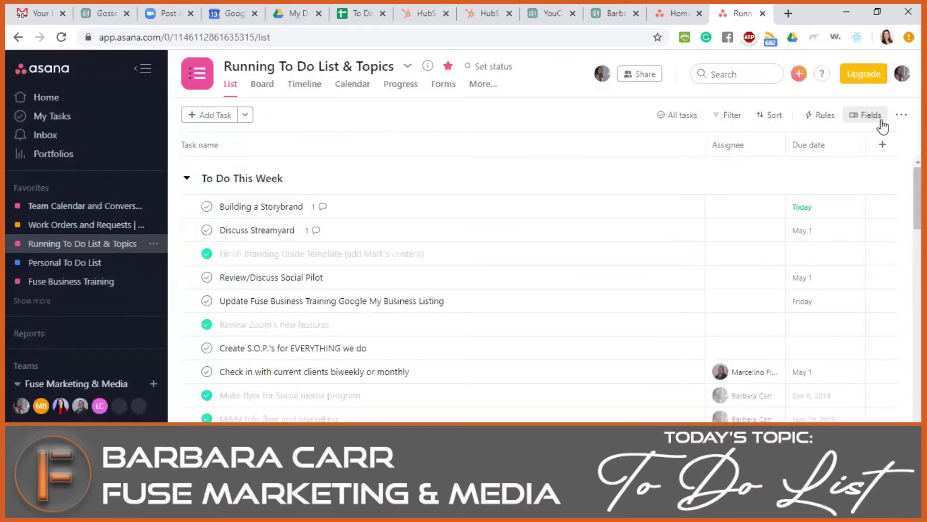
left_click(896, 121)
left_click(896, 120)
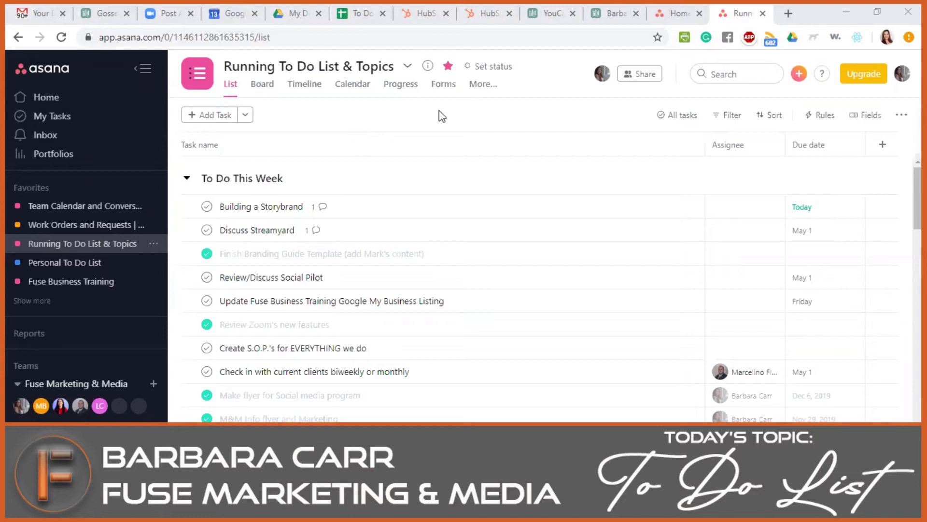
left_click(492, 91)
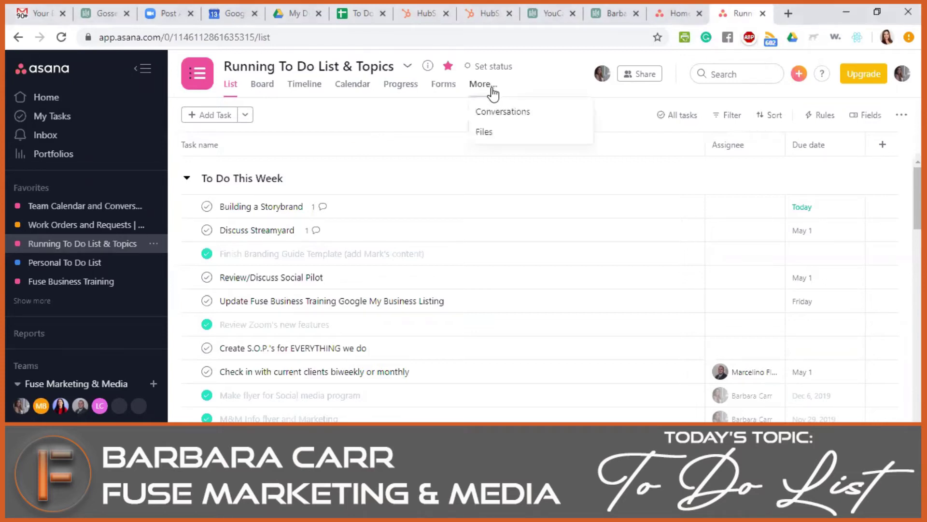
left_click(540, 91)
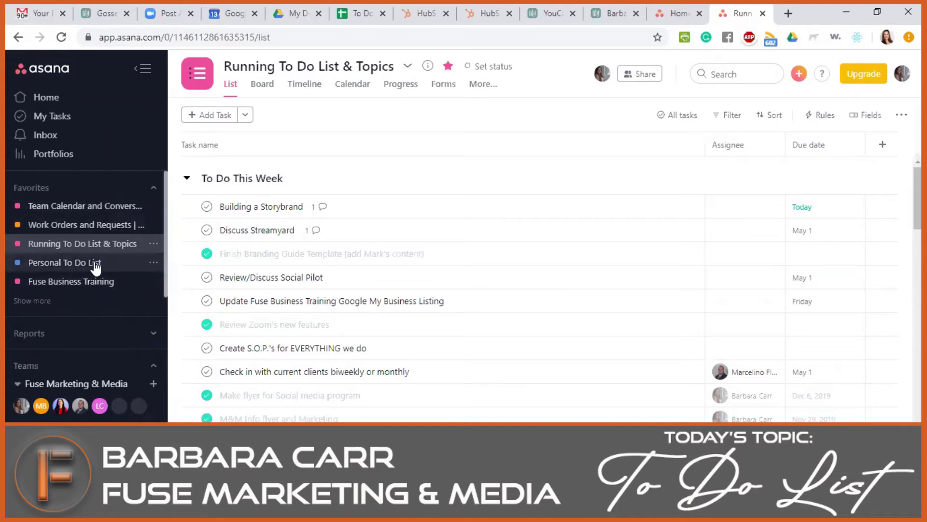
- Open the Inbox, filter it to notifications assigned to me, and look through them
left_click(78, 138)
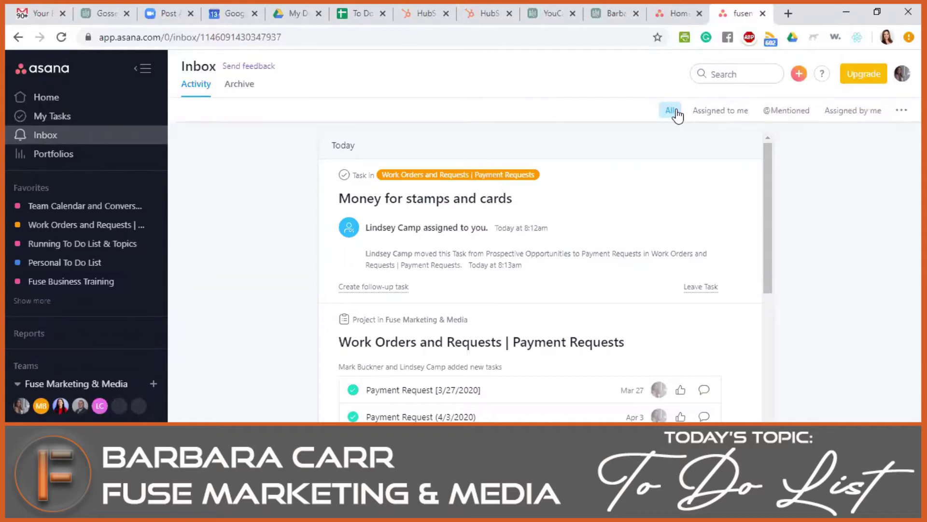
left_click(725, 115)
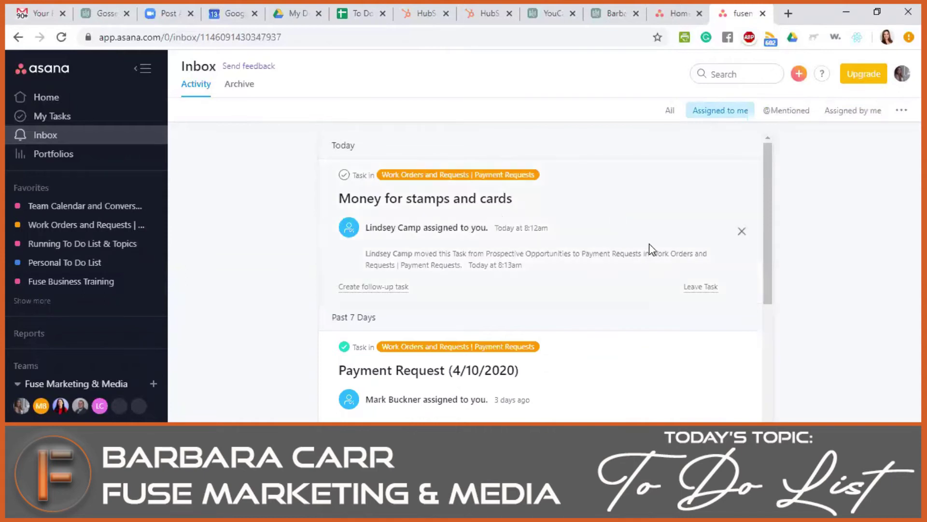
scroll(469, 334, "down", 14)
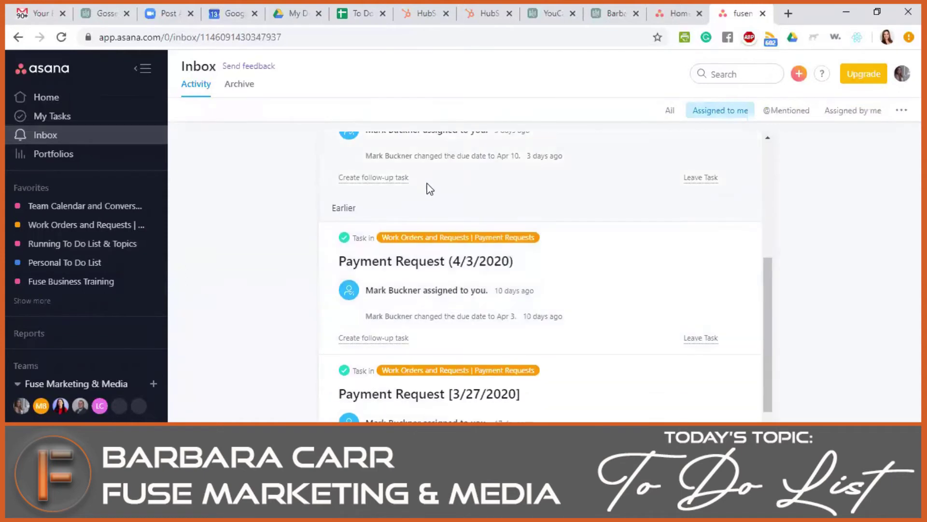
scroll(482, 268, "up", 13)
scroll(482, 269, "up", 2)
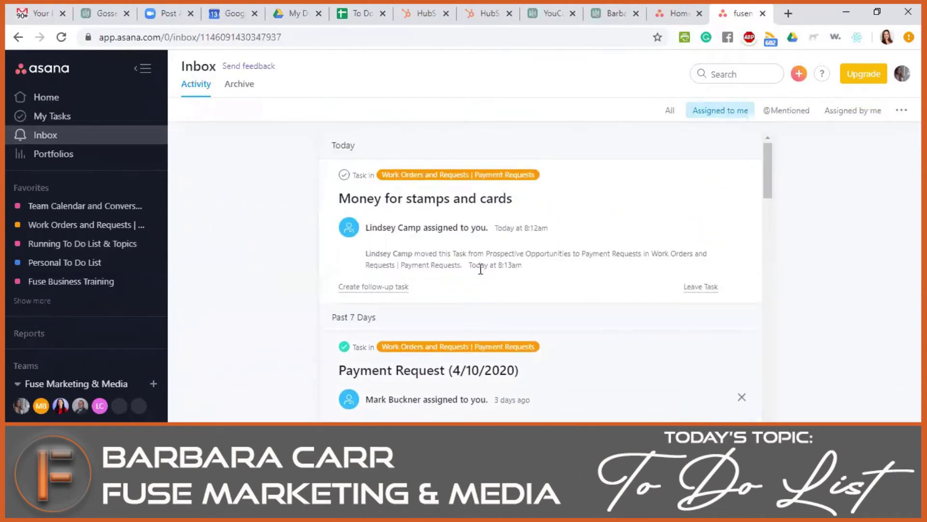
left_click(791, 113)
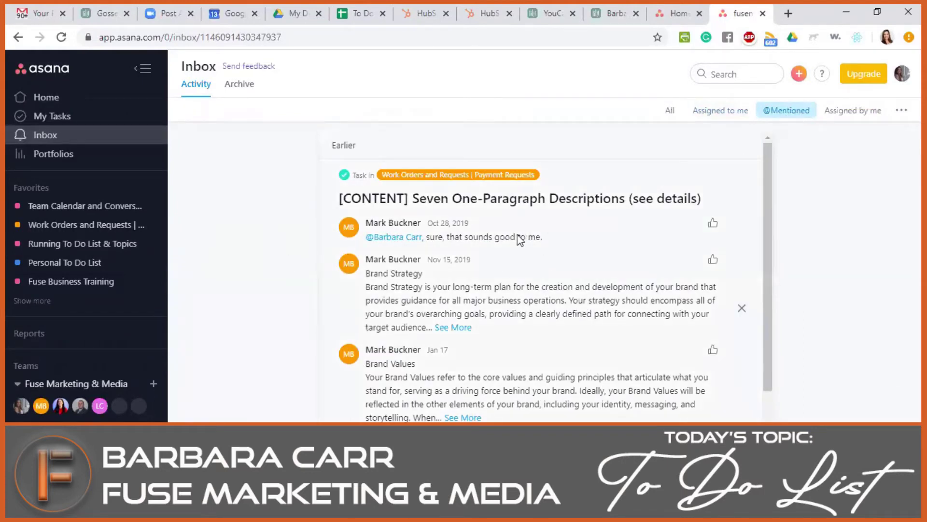
scroll(420, 322, "down", 3)
scroll(420, 321, "up", 3)
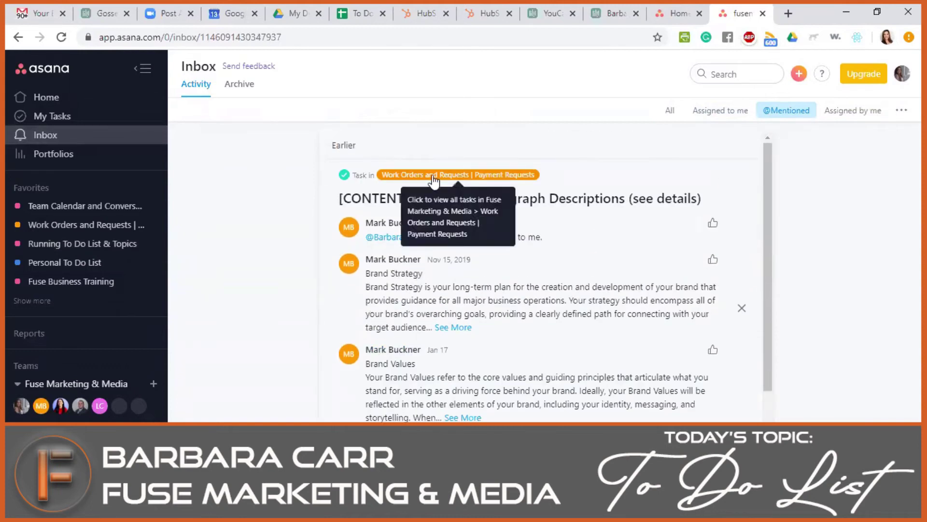
left_click(436, 184)
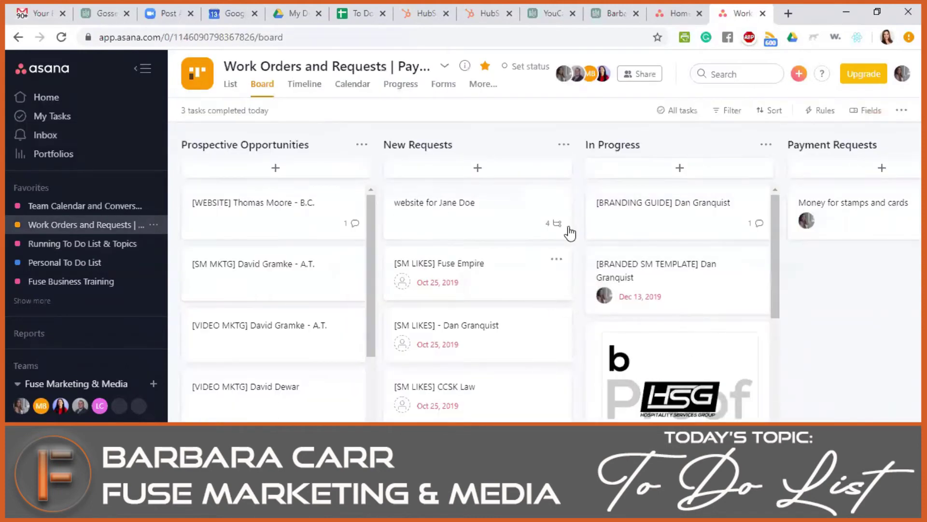
left_click(15, 41)
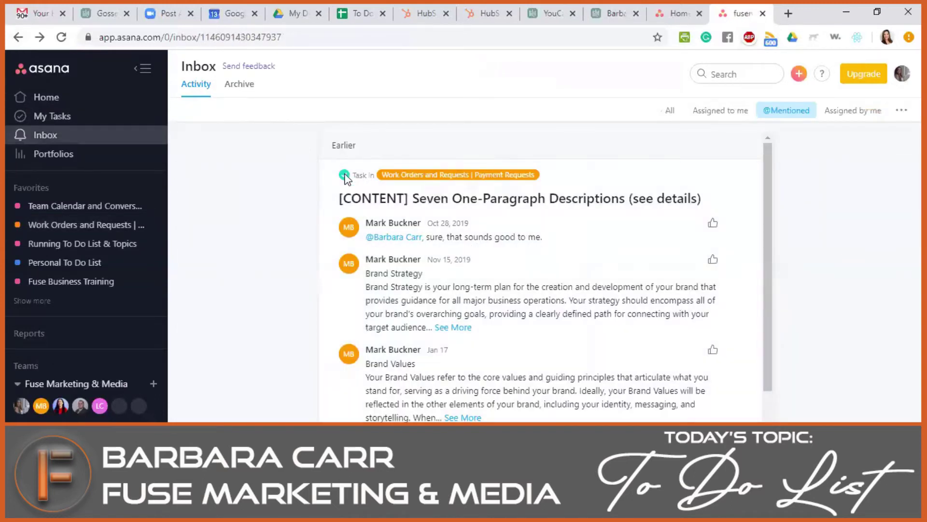
- Open the "[CONTENT] Seven One-Paragraph Descriptions (see details)" task from the Inbox and highlight its first comment and the parts of its title
left_click(377, 198)
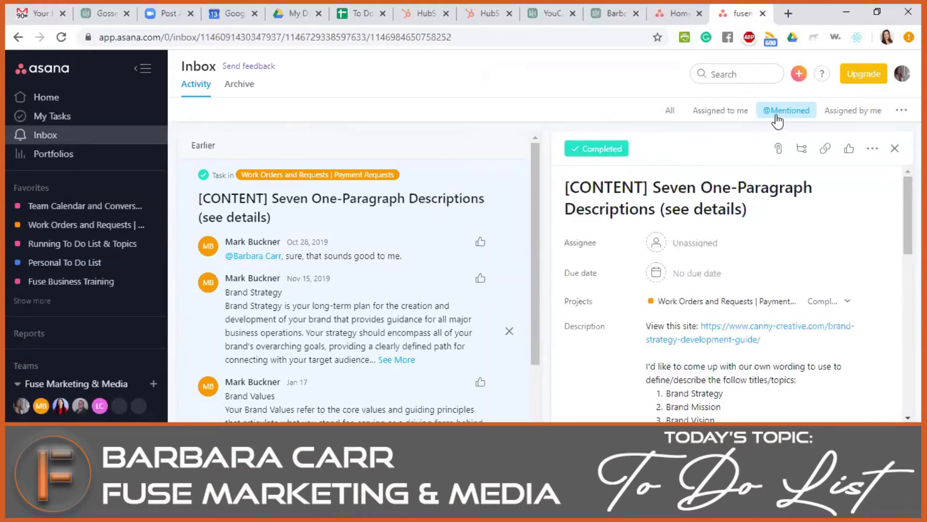
triple_click(320, 257)
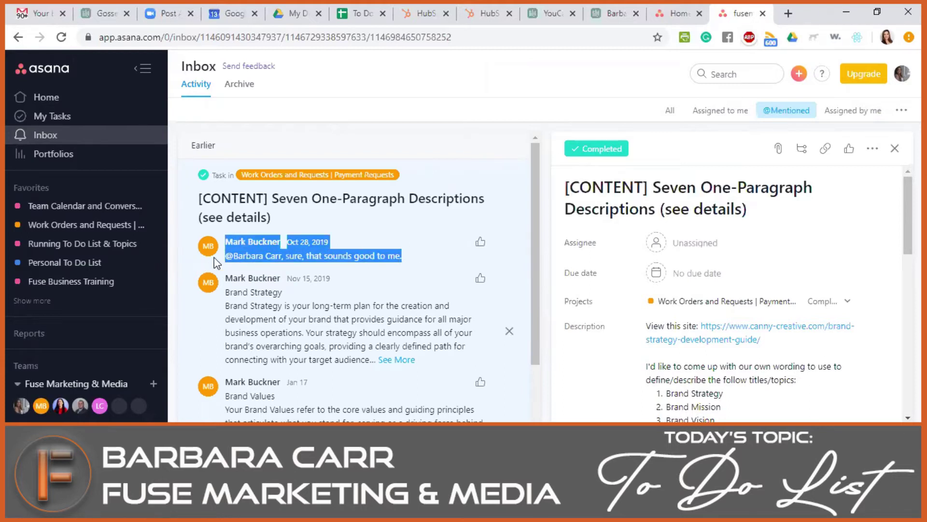
left_click(445, 252)
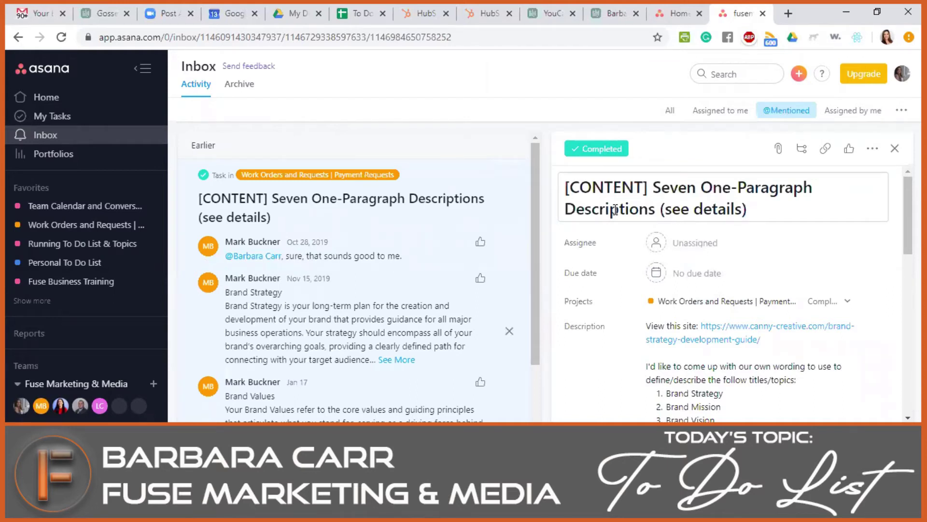
left_click_drag(652, 188, 555, 196)
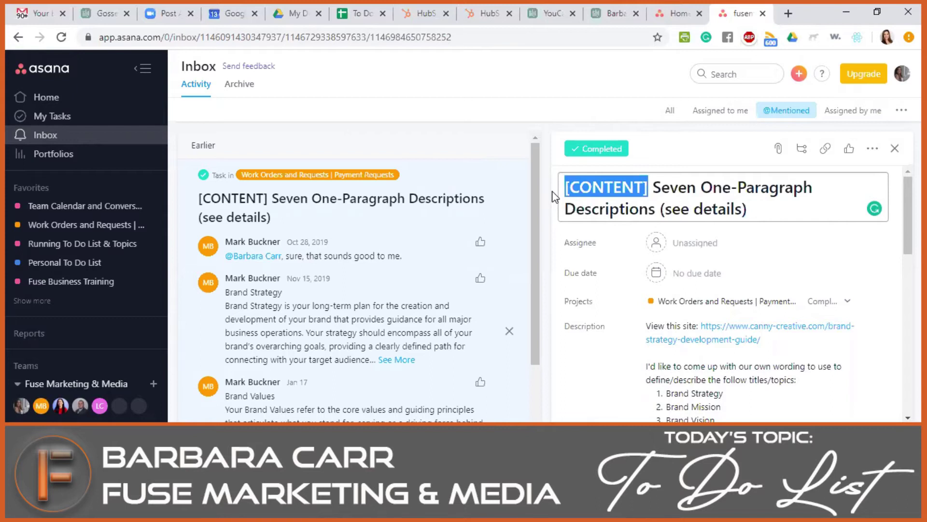
left_click_drag(653, 187, 662, 207)
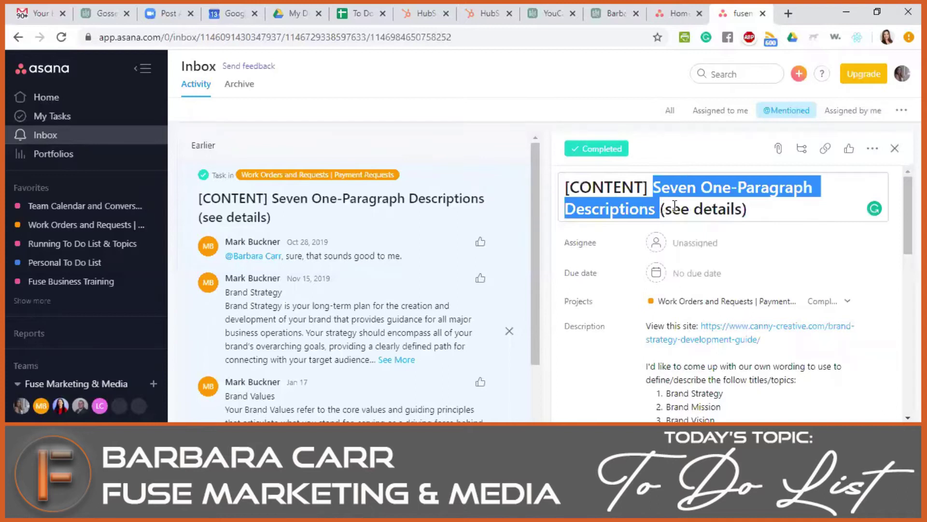
- Highlight "(see details)" in the task title and the list of topics from Brand Strategy to Brand Identity in the description
left_click_drag(747, 209, 660, 215)
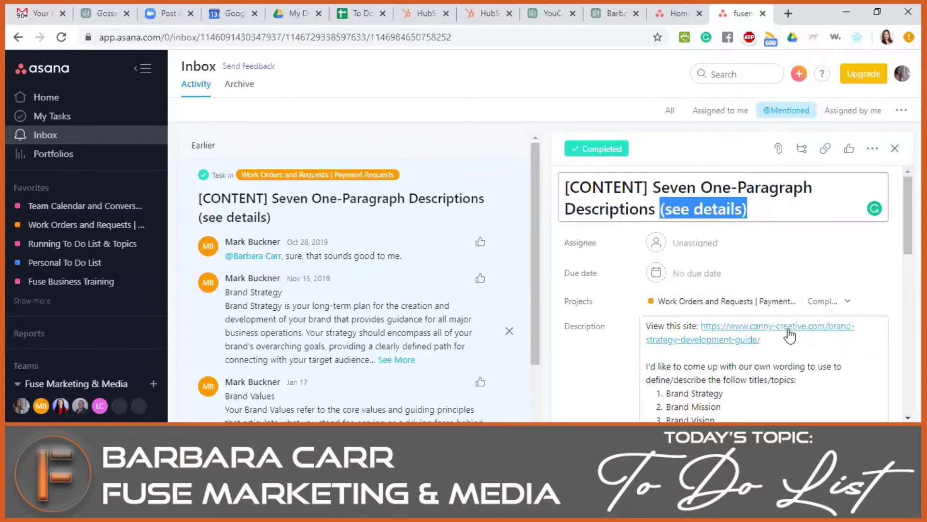
scroll(632, 322, "down", 2)
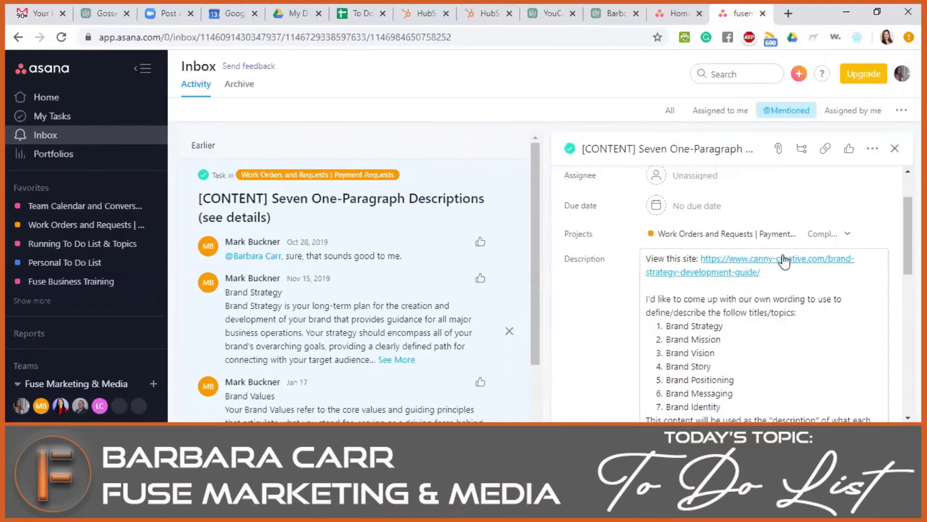
scroll(572, 332, "down", 2)
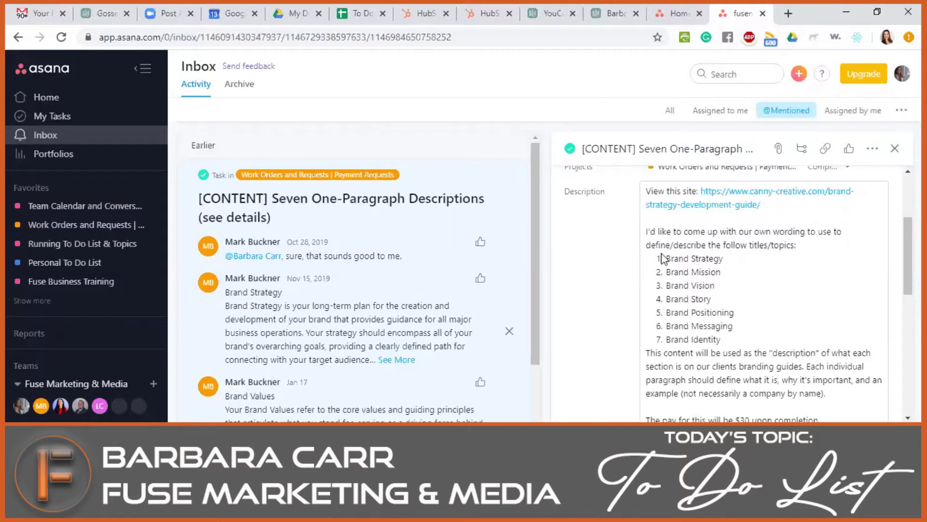
left_click_drag(668, 257, 736, 341)
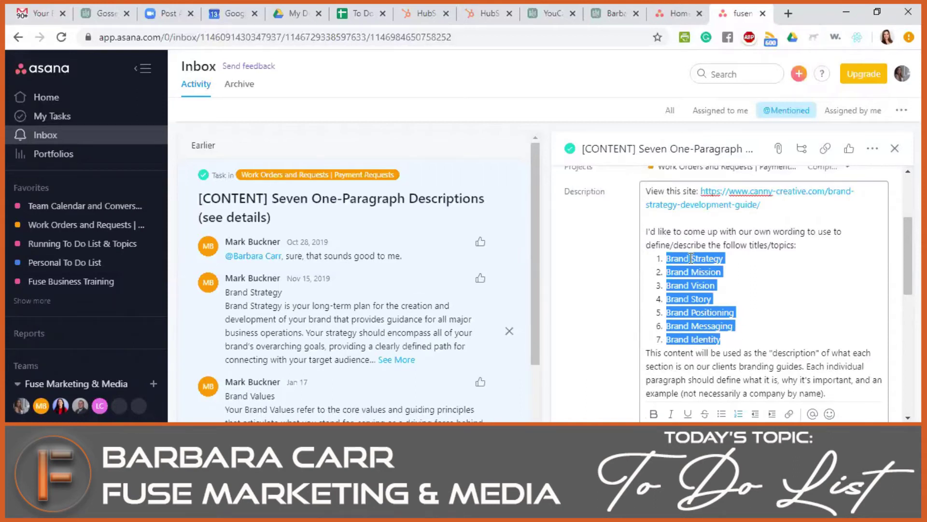
scroll(751, 324, "down", 3)
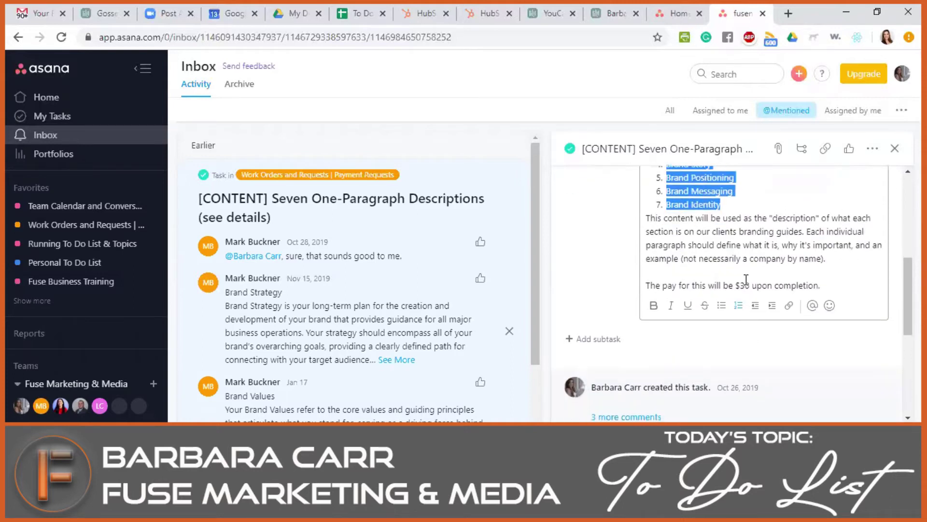
- Highlight the description's paragraph on how the content will be used, and the line stating the pay upon completion
left_click(720, 234)
left_click_drag(647, 218, 873, 227)
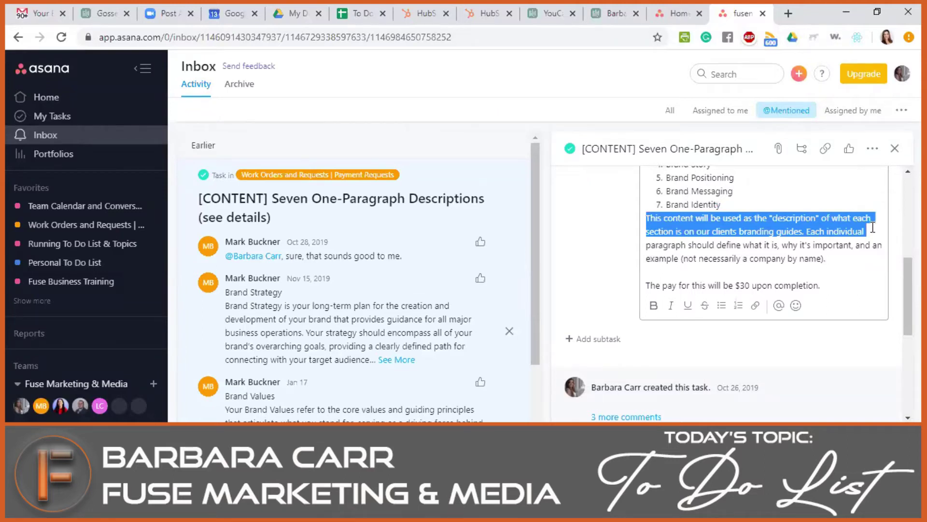
left_click_drag(872, 234, 834, 261)
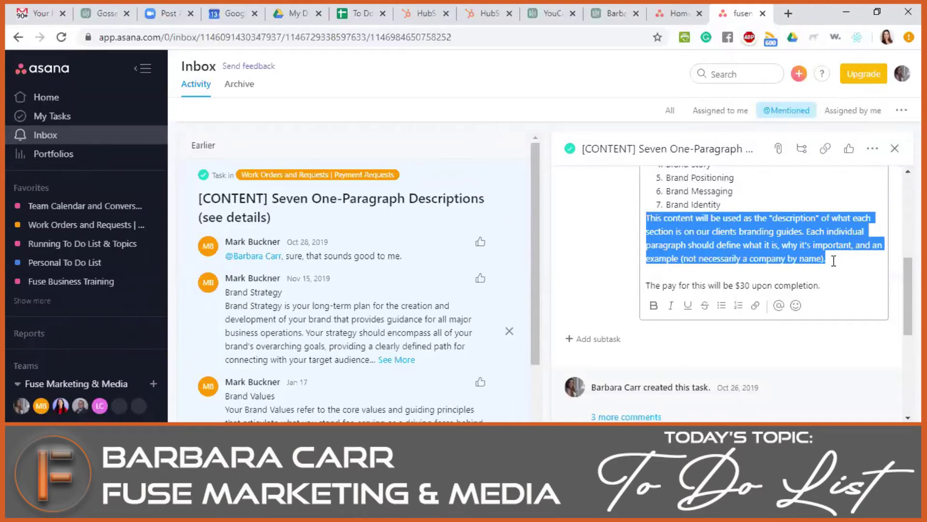
scroll(714, 271, "down", 3)
scroll(714, 271, "up", 3)
left_click_drag(833, 284, 661, 290)
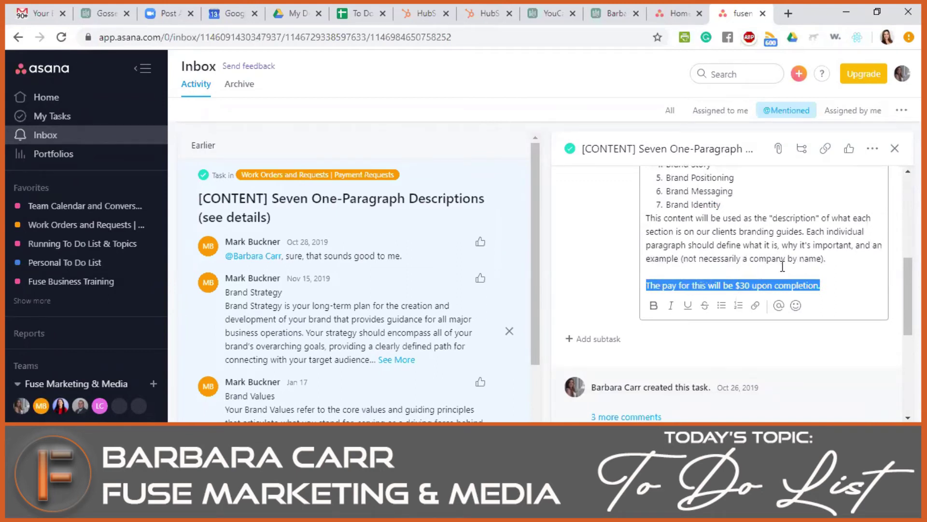
- Look through the task's recent comments and expand the full Brand Values comment
scroll(772, 263, "down", 5)
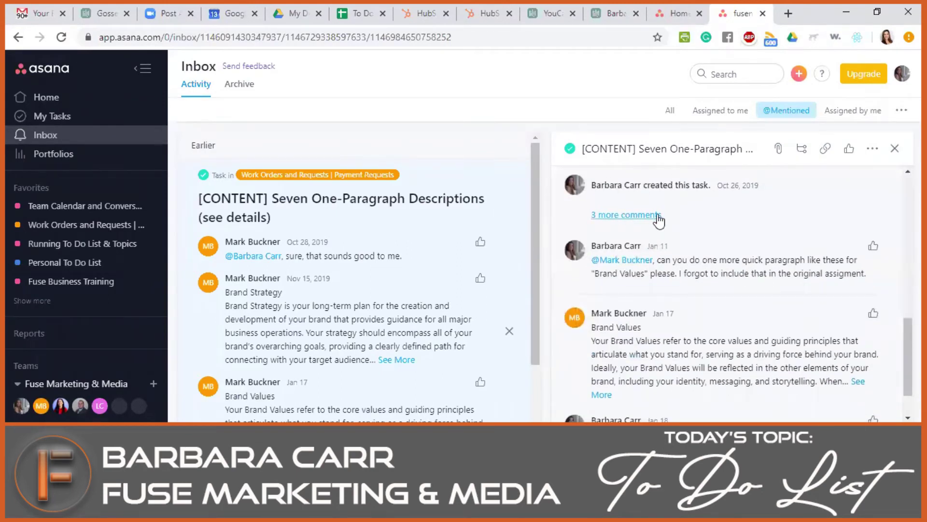
scroll(745, 241, "up", 4)
scroll(751, 246, "down", 4)
scroll(619, 329, "down", 2)
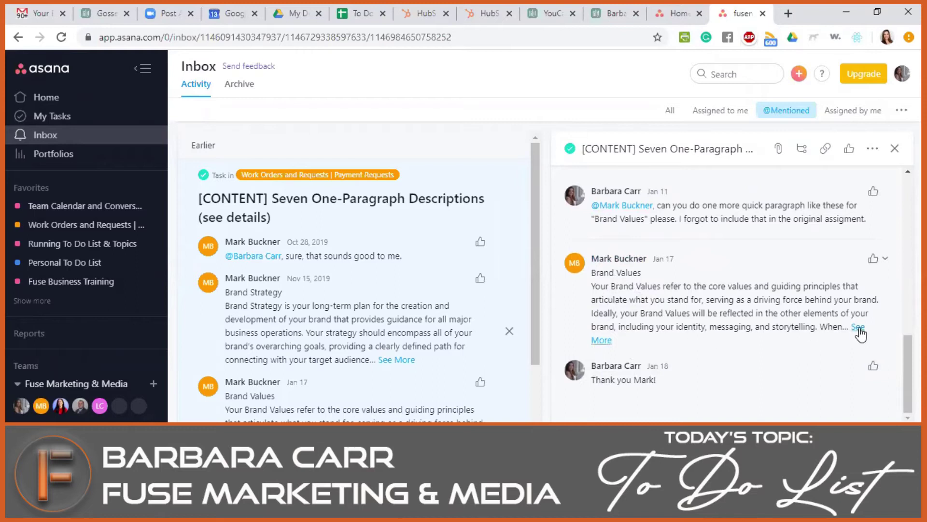
left_click(859, 329)
scroll(608, 268, "down", 2)
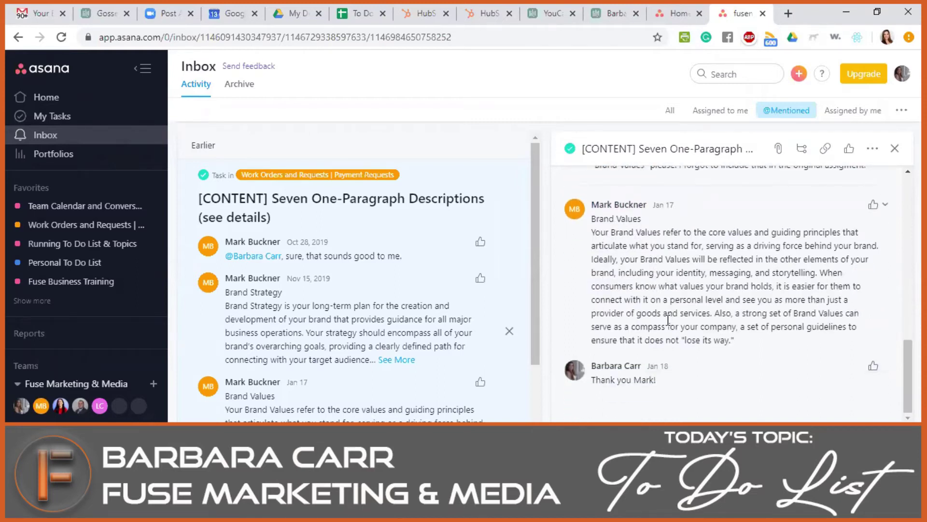
scroll(667, 318, "up", 5)
scroll(666, 322, "down", 5)
scroll(704, 276, "up", 5)
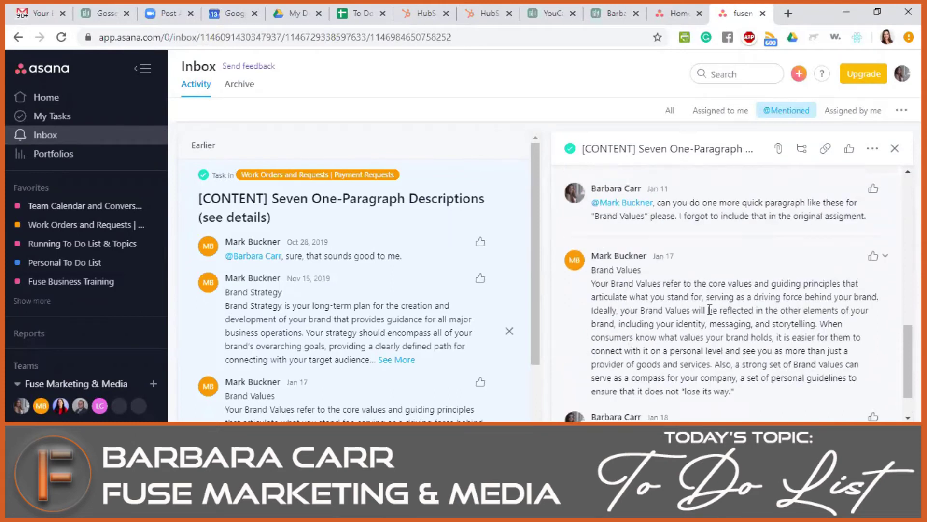
- Show the task's hidden earlier comments and highlight the one asking the teammate about taking on the project
left_click(647, 375)
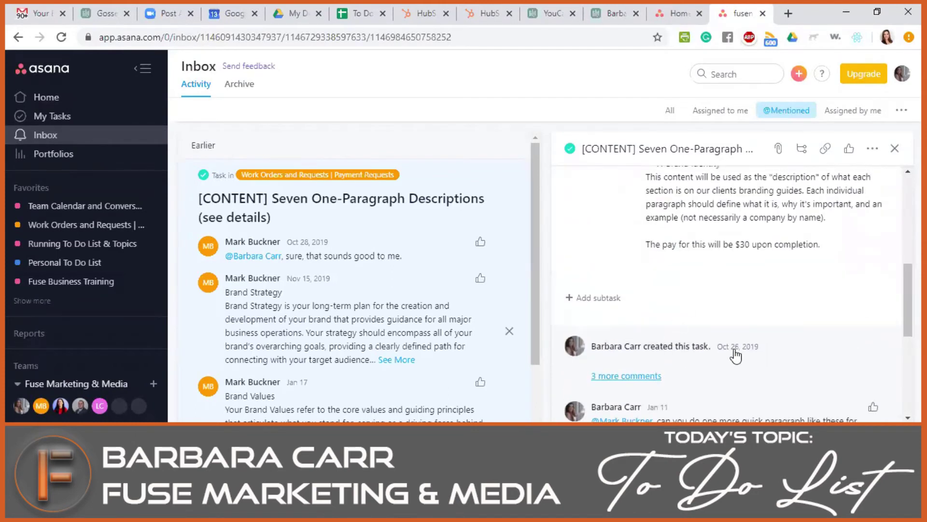
scroll(736, 356, "down", 4)
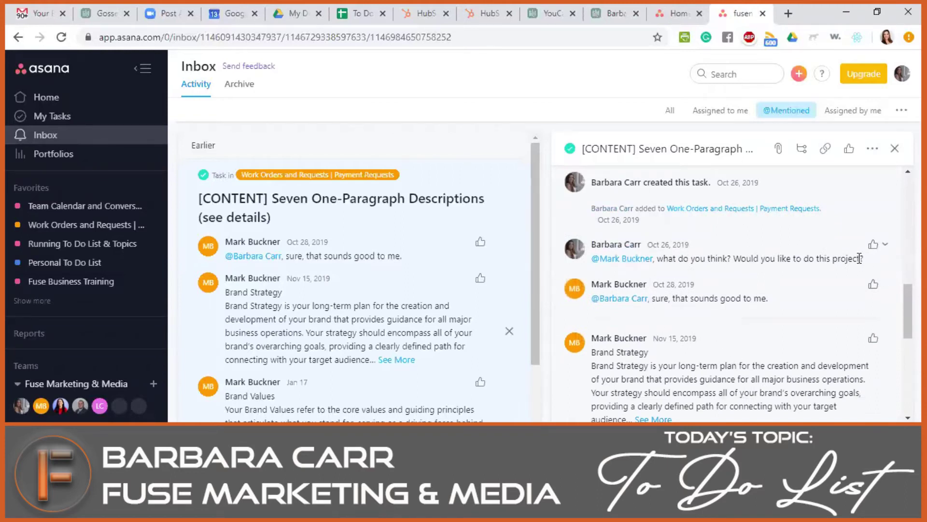
left_click_drag(863, 261, 586, 272)
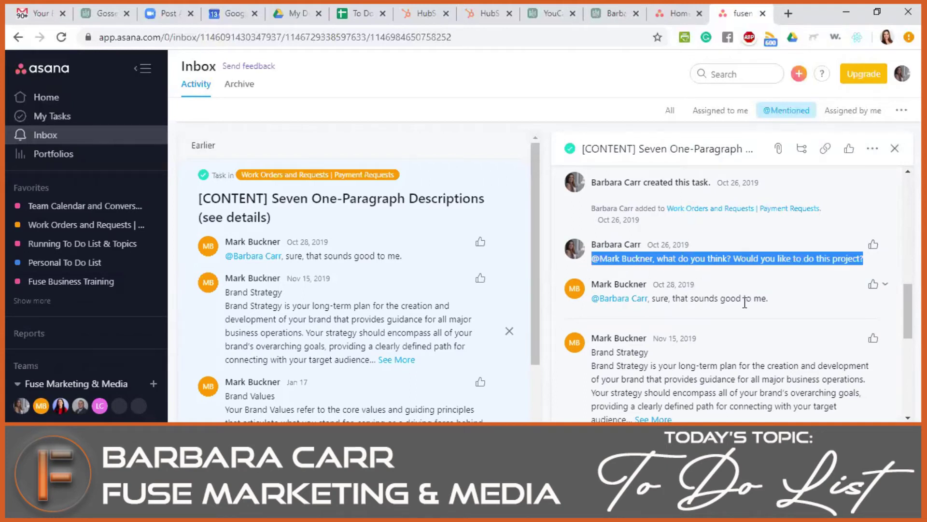
scroll(786, 300, "down", 3)
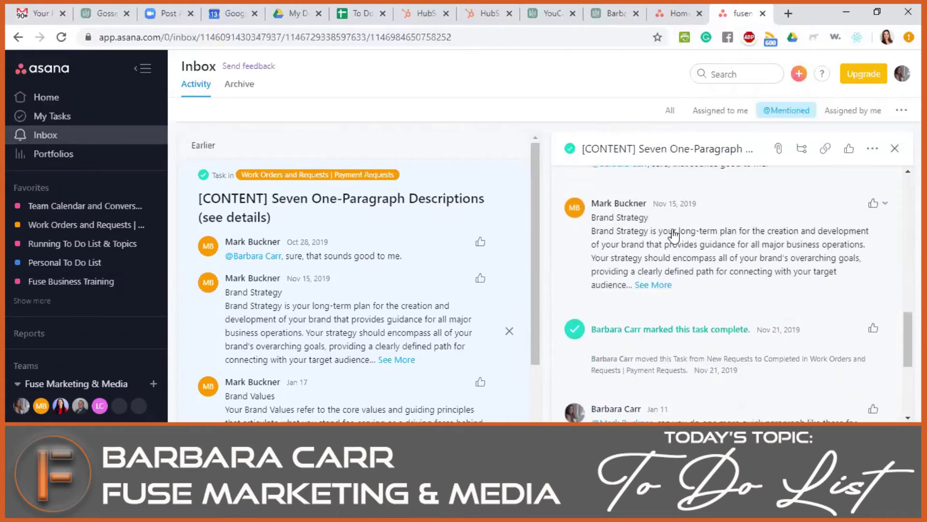
scroll(700, 265, "up", 2)
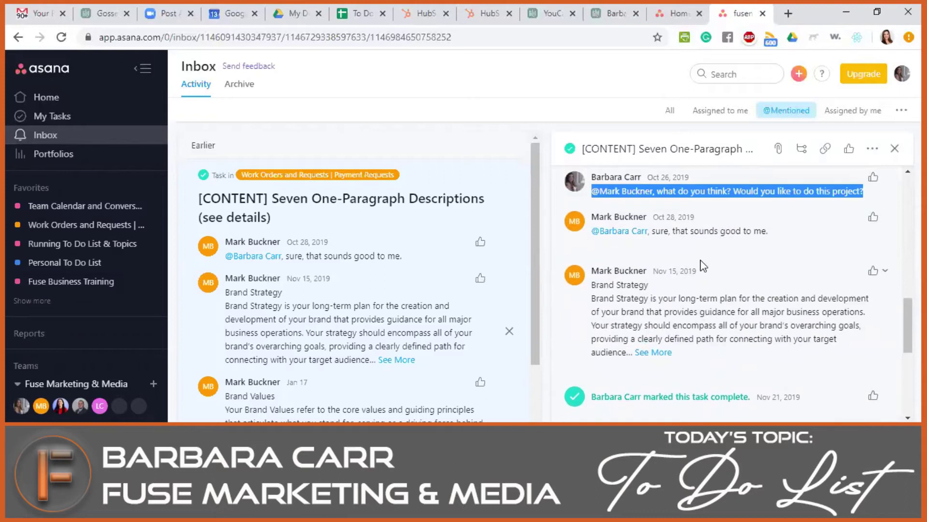
- Expand the Nov 15, 2019 Brand Strategy comment and highlight its full text
left_click(653, 352)
left_click_drag(592, 284, 770, 342)
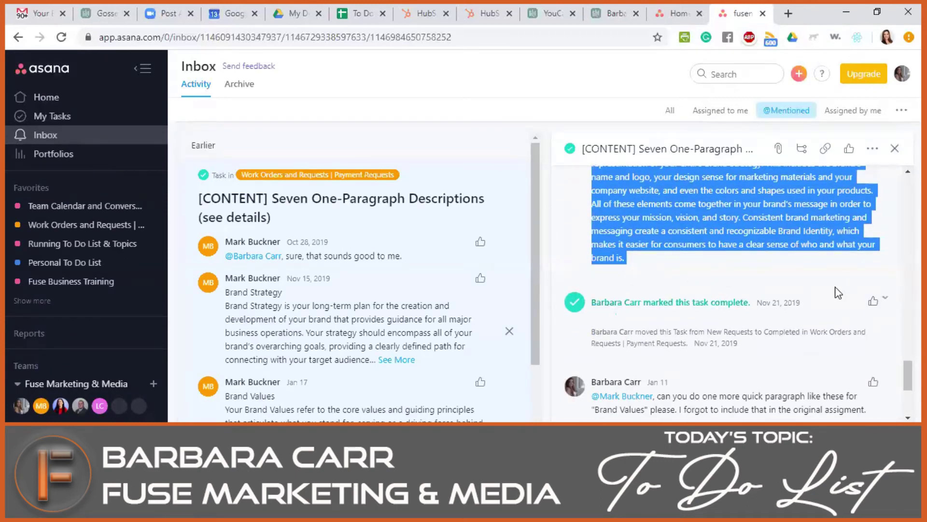
left_click(808, 213)
- Review the task's completion entry, its move to Completed, and the follow-up comments about Brand Values
scroll(809, 213, "down", 3)
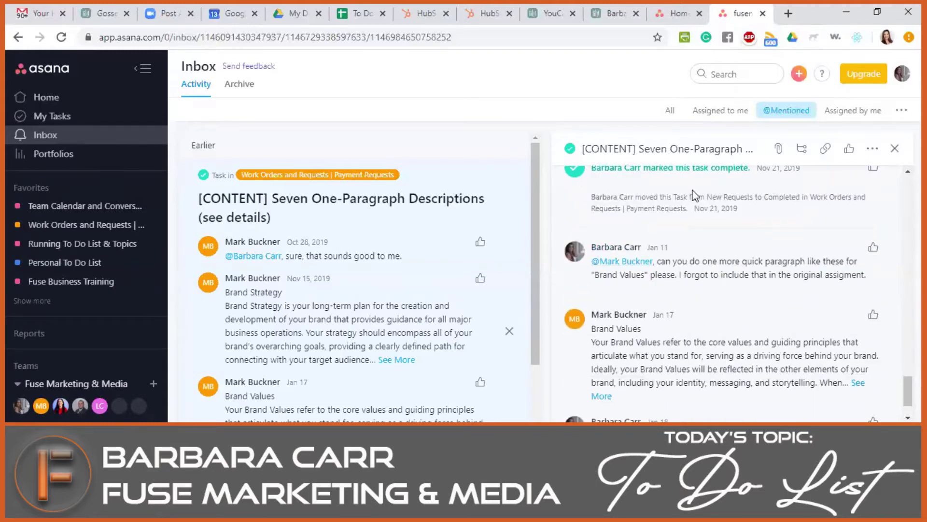
scroll(603, 231, "up", 2)
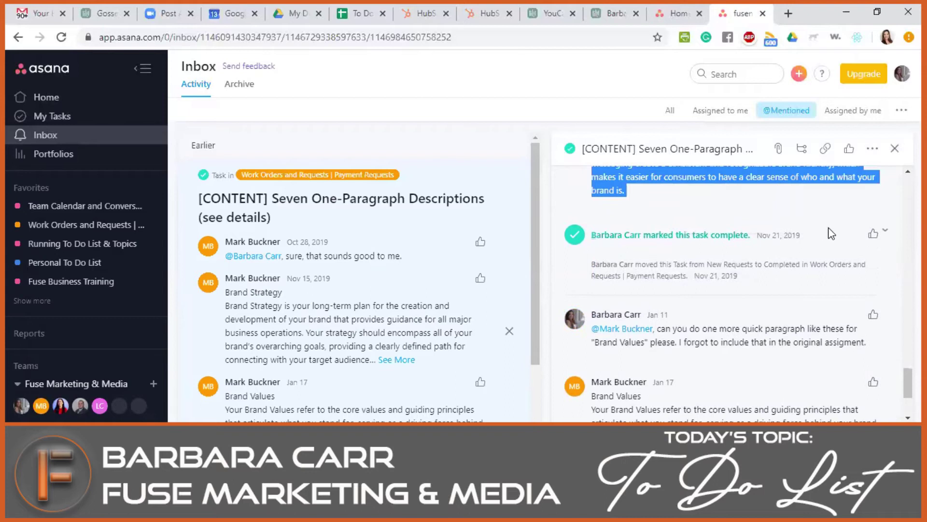
left_click(805, 228)
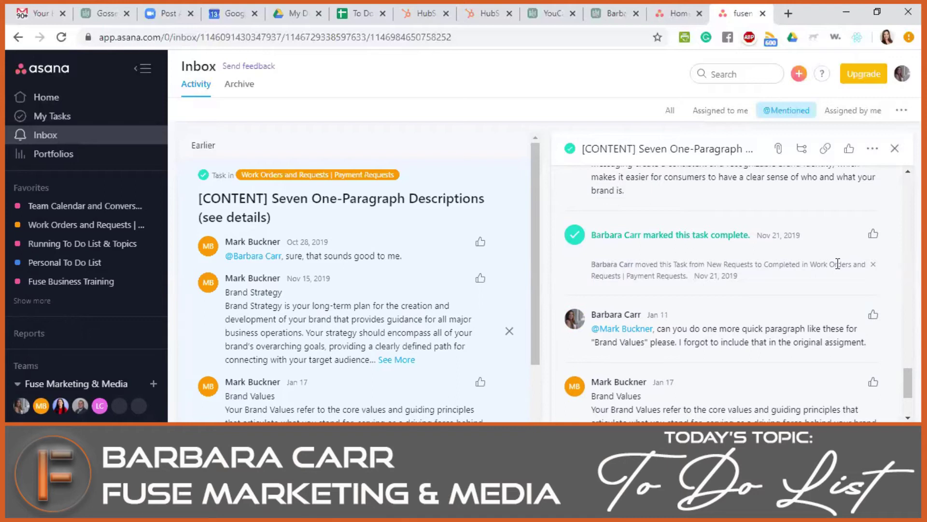
scroll(724, 290, "down", 3)
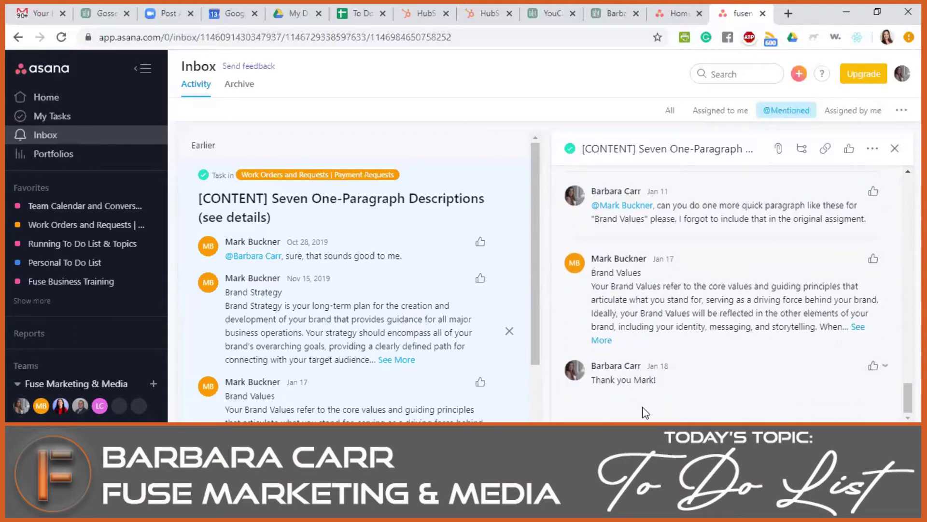
- Open the Work Orders and Requests project board and look across its columns, including the cards under In Progress
left_click(50, 232)
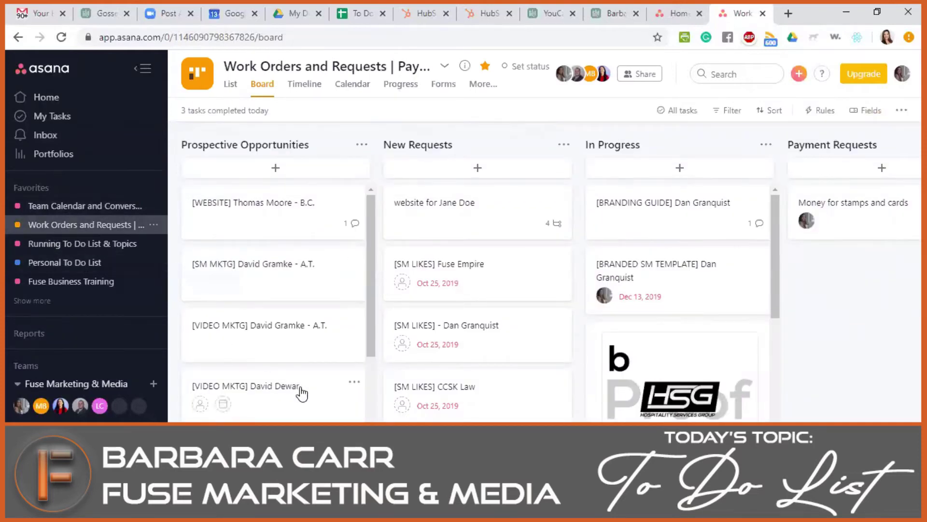
scroll(535, 280, "right", 5)
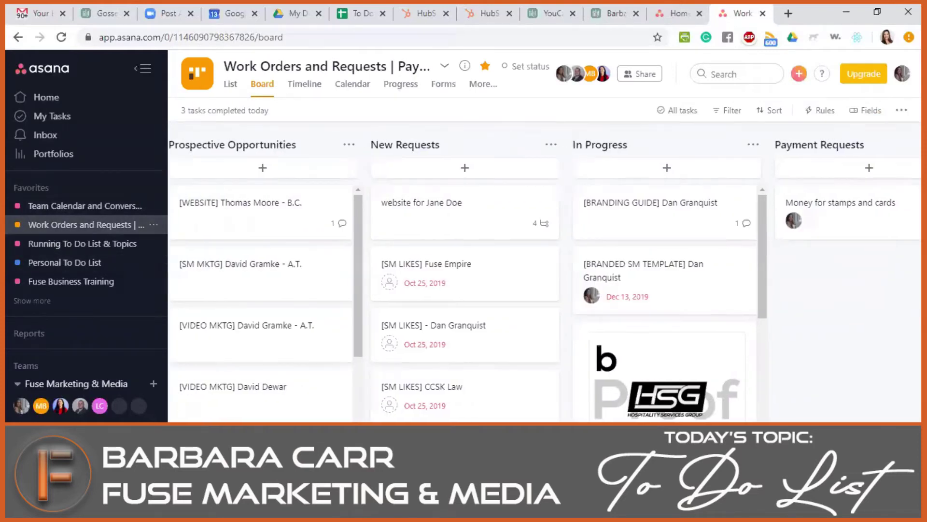
scroll(535, 280, "right", 3)
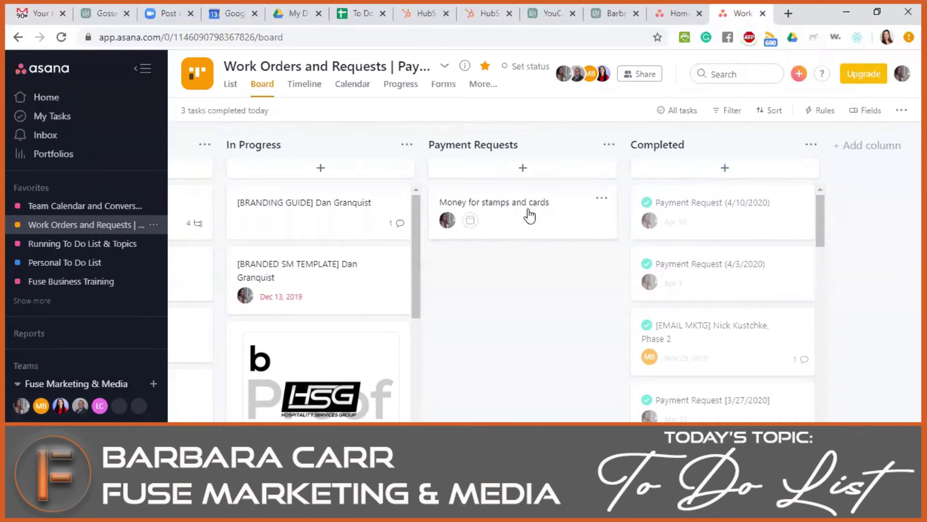
left_click_drag(296, 201, 332, 215)
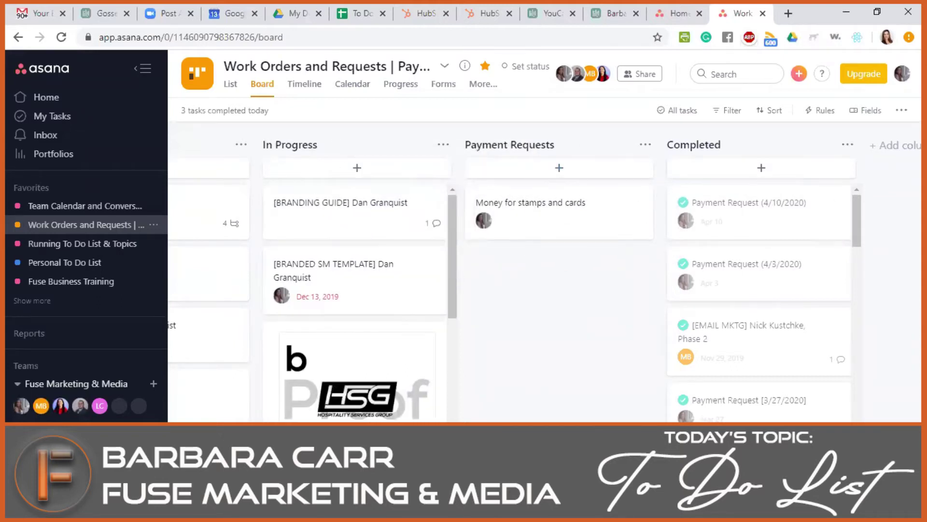
scroll(543, 280, "right", 3)
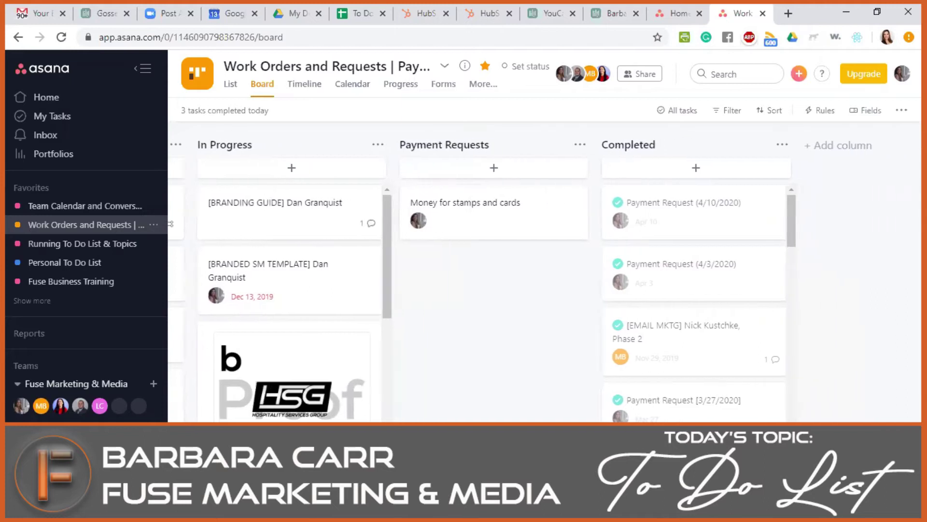
scroll(330, 346, "down", 6)
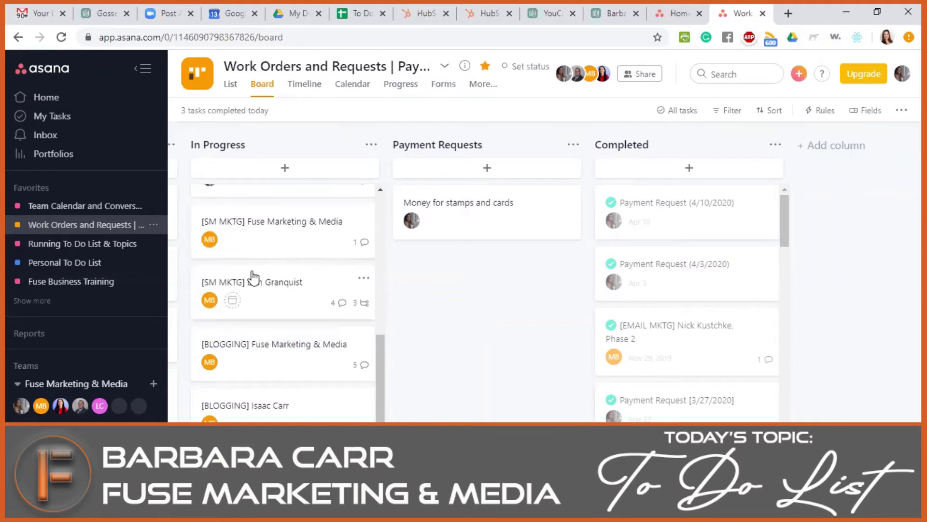
scroll(251, 275, "up", 6)
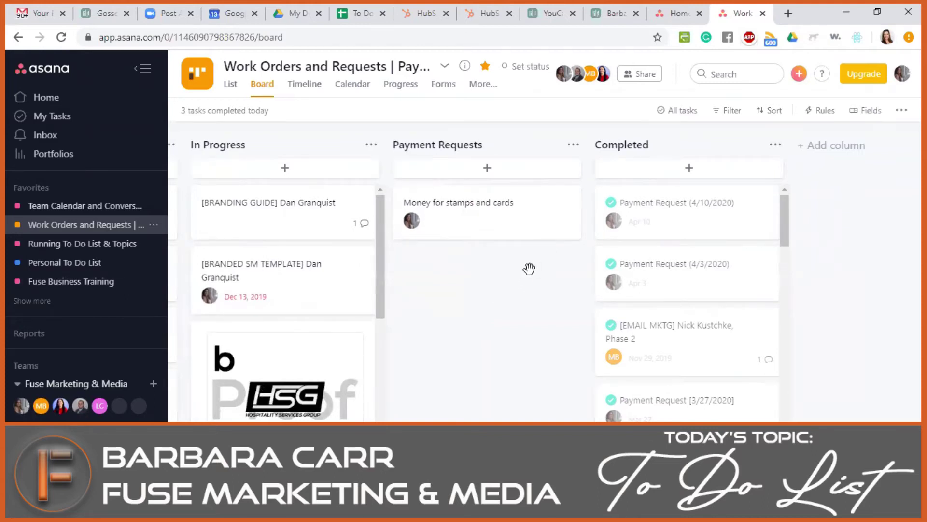
- Move the "Money for stamps and cards" card from Payment Requests to Completed, and back to Payment Requests
left_click_drag(472, 224, 673, 232)
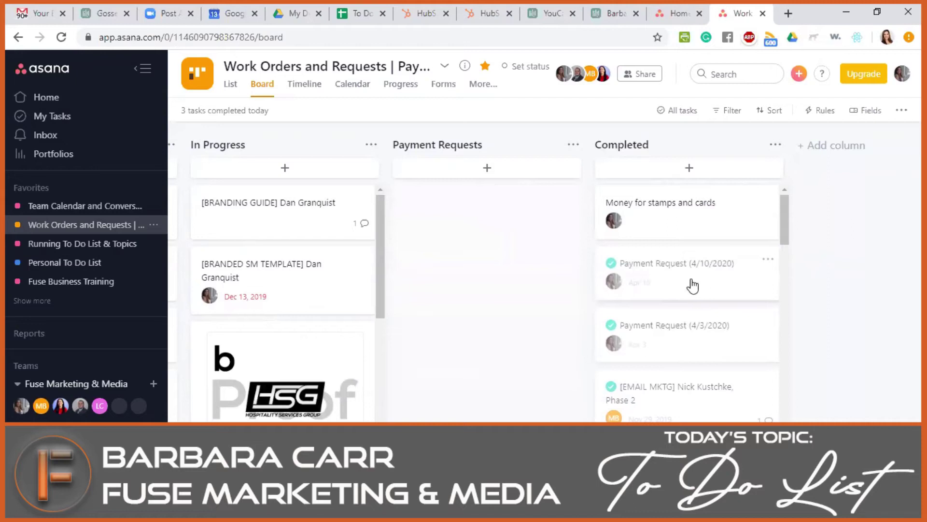
left_click_drag(685, 203, 493, 215)
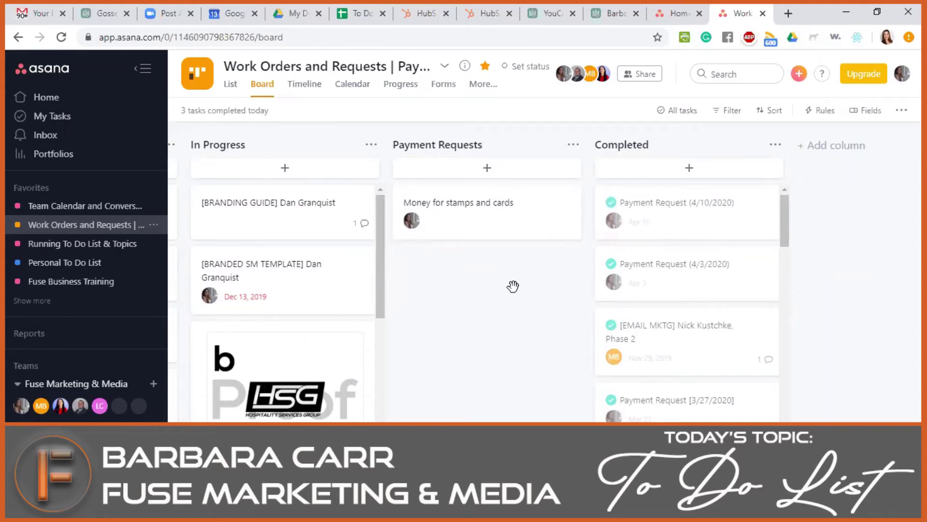
- Open the "Payment Request (4/10/2020)" task, mark it incomplete, mark it complete again, and close it
left_click(683, 212)
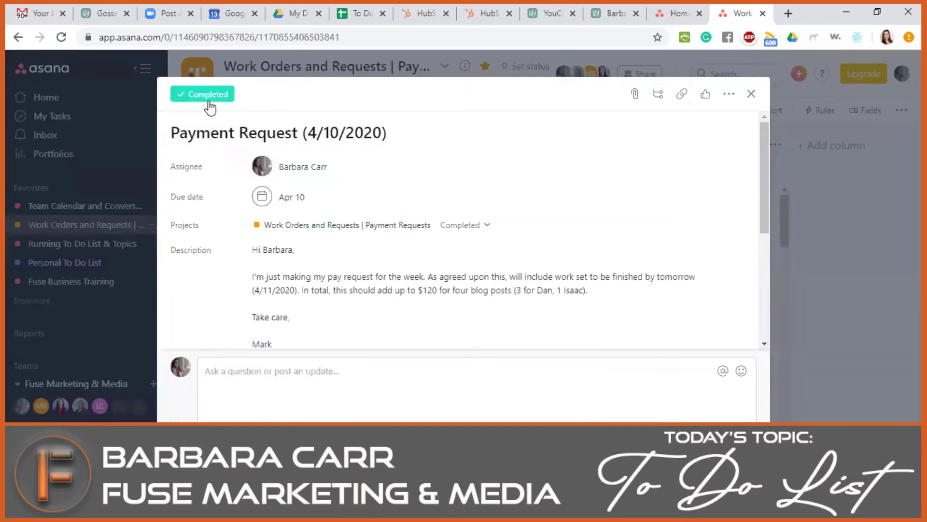
left_click(209, 95)
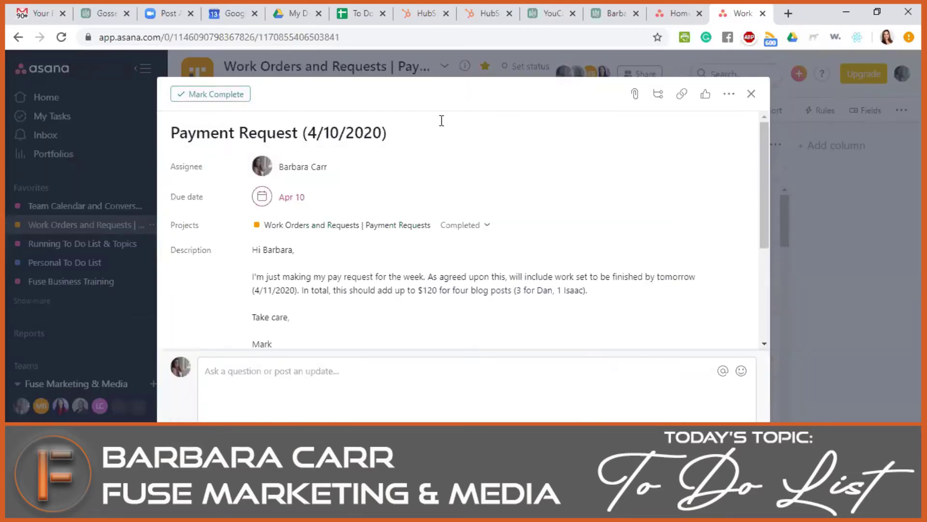
left_click(216, 95)
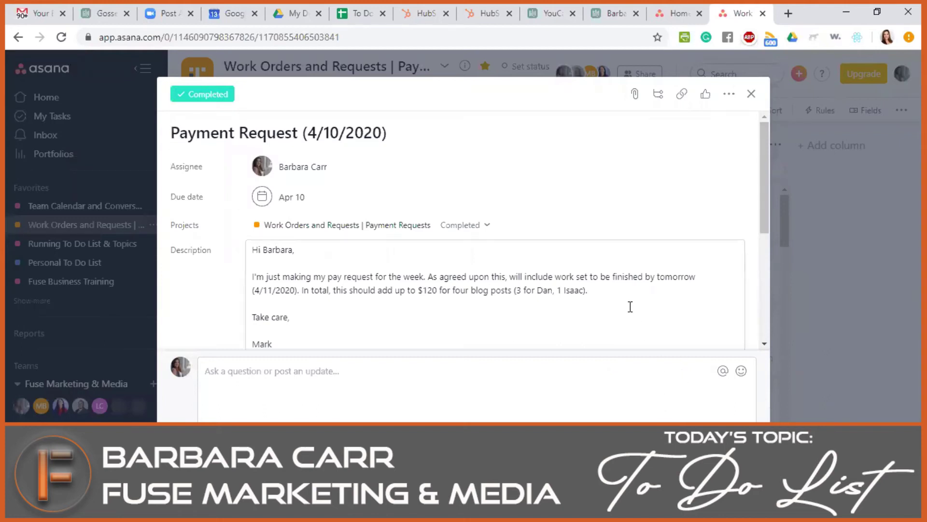
left_click(874, 329)
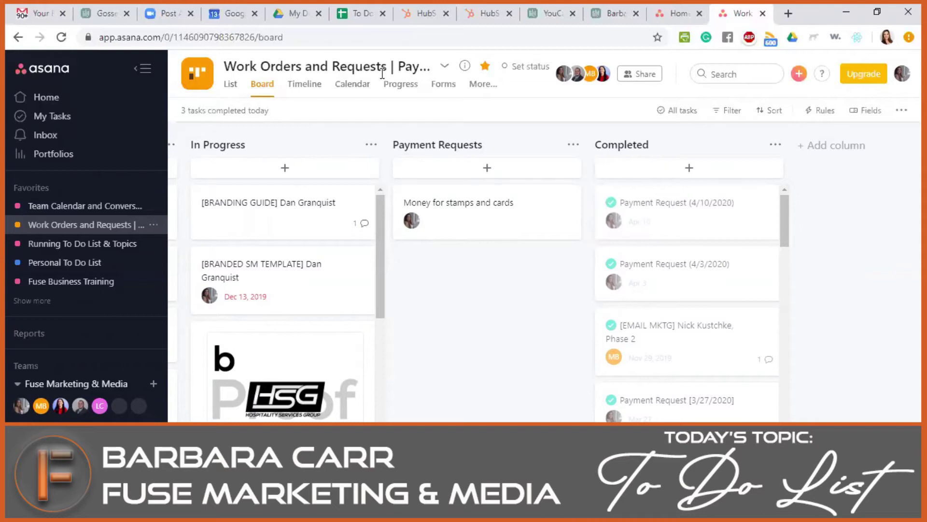
left_click_drag(556, 68, 430, 59)
left_click(284, 66)
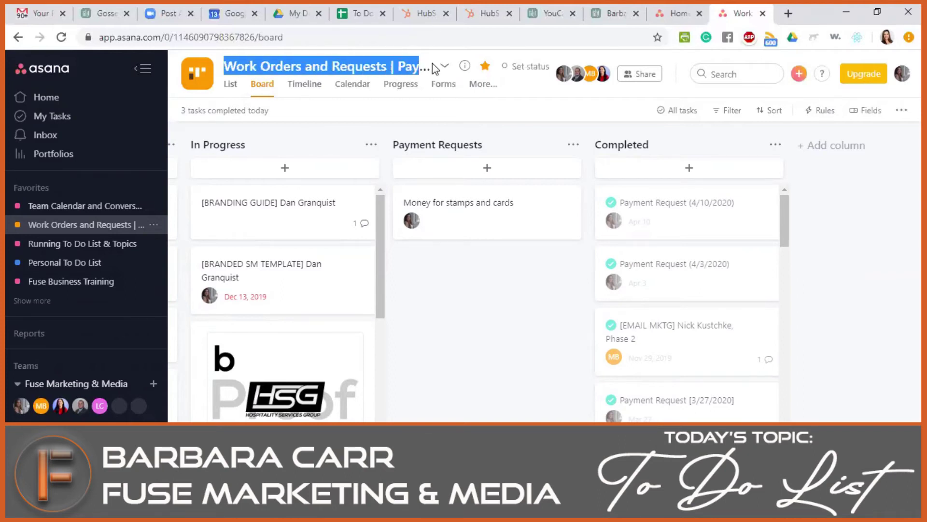
left_click(333, 59)
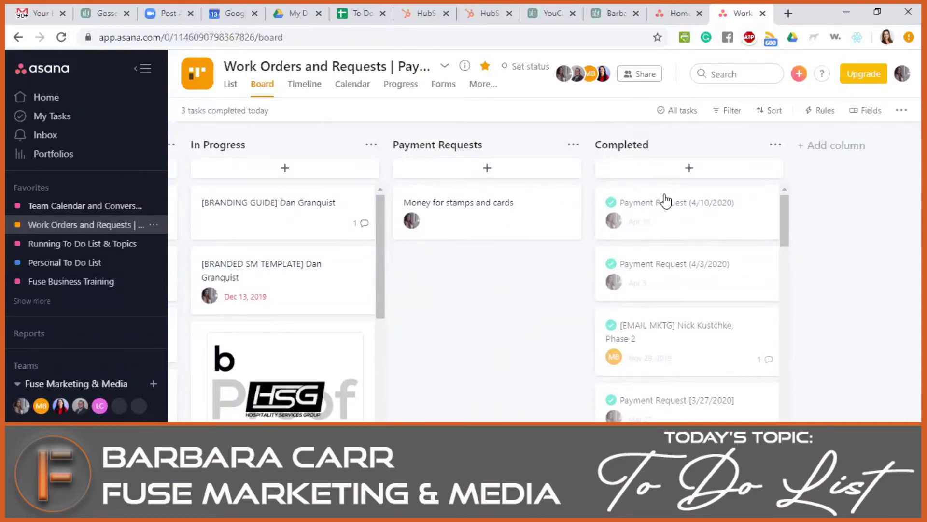
- Show the Work Orders and Requests project as a list and review its sections from Prospective Opportunities through Completed
left_click(230, 85)
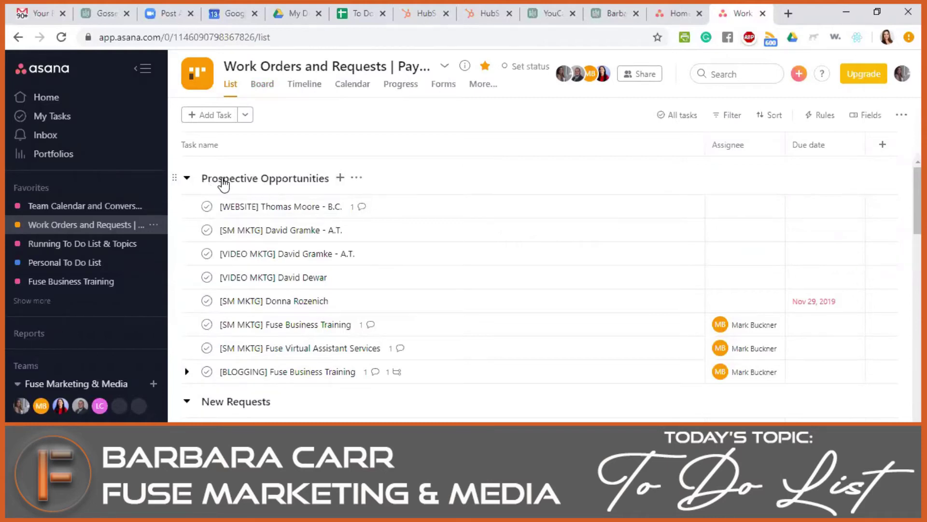
scroll(331, 272, "down", 3)
scroll(290, 246, "down", 2)
scroll(238, 216, "up", 3)
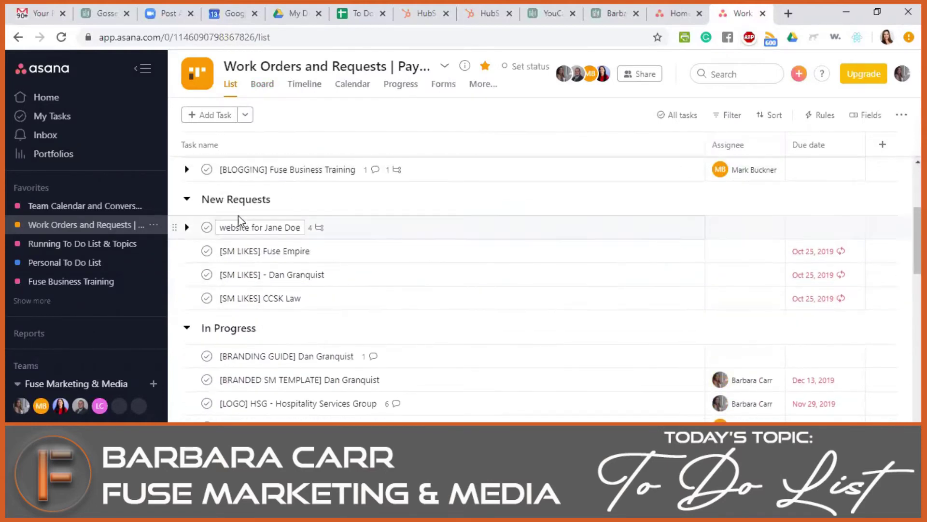
scroll(295, 292, "down", 4)
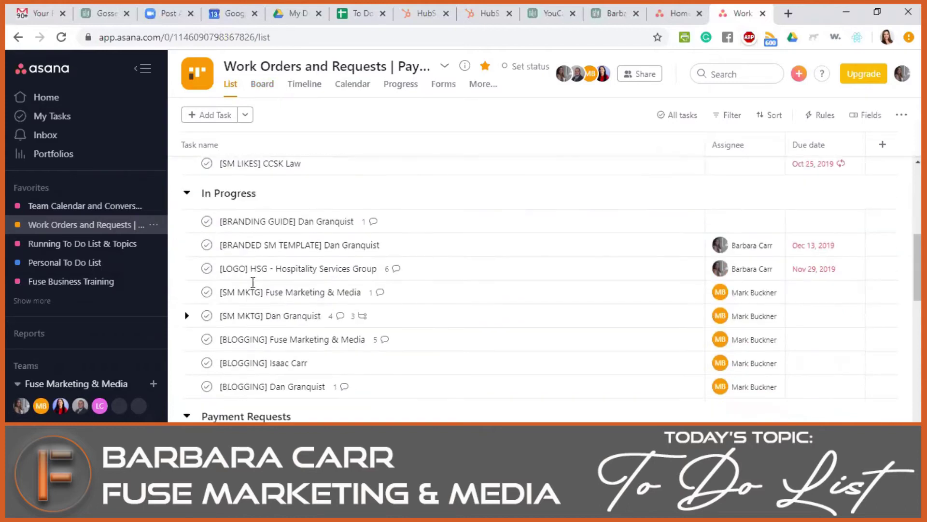
scroll(234, 228, "down", 4)
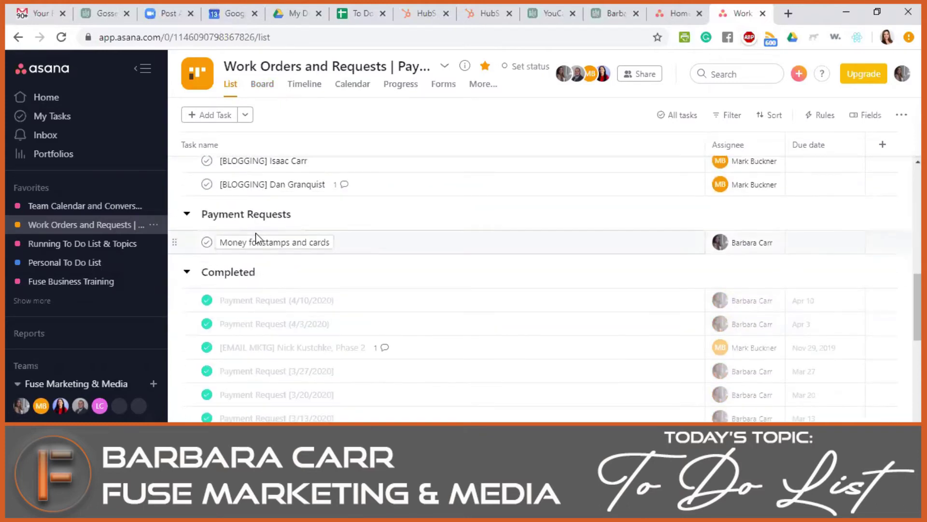
scroll(253, 238, "down", 5)
scroll(263, 220, "up", 15)
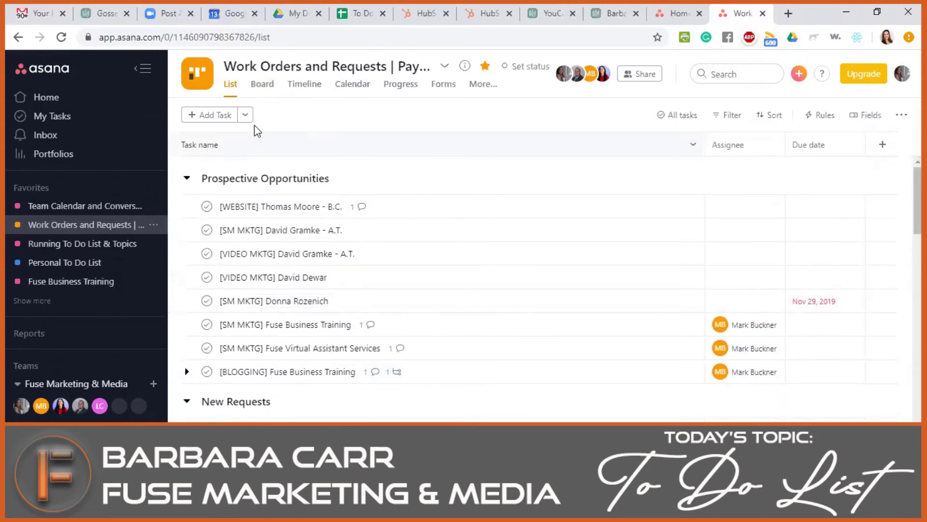
- Look through the project's Timeline, Calendar, Progress and Forms views, browsing the calendar weeks around April 2020
left_click(308, 95)
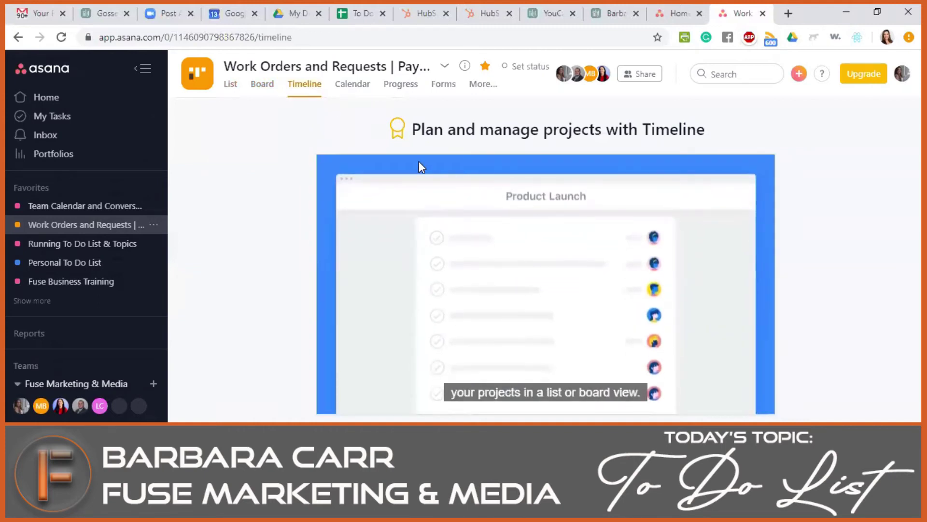
mouse_move(421, 168)
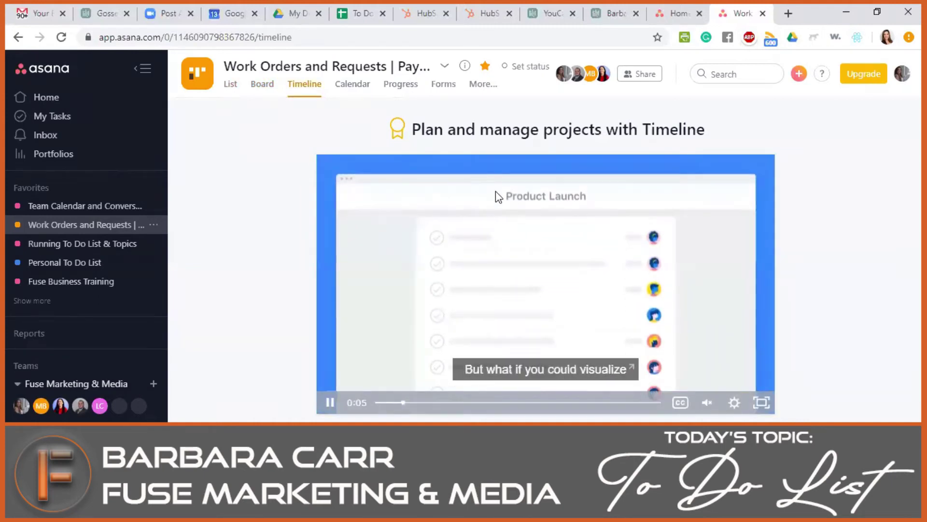
left_click(361, 89)
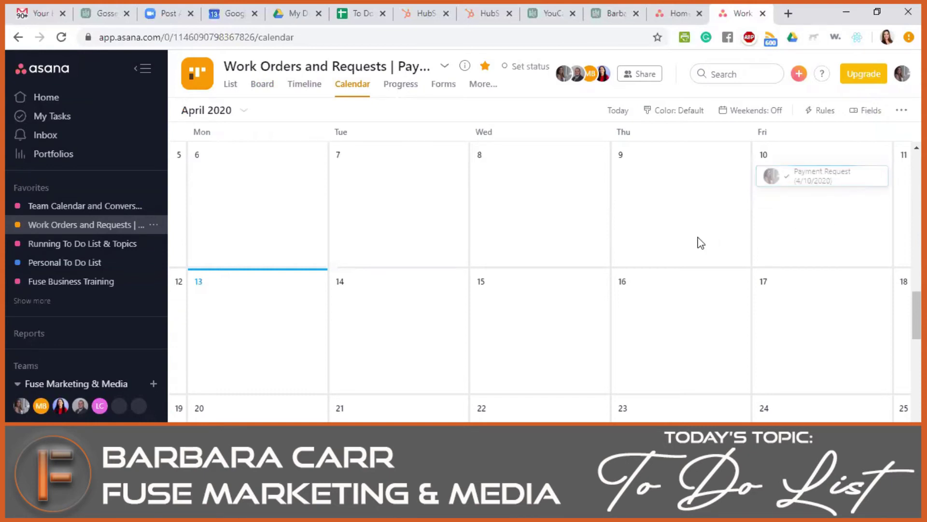
scroll(676, 270, "down", 3)
scroll(664, 287, "down", 5)
scroll(665, 290, "up", 9)
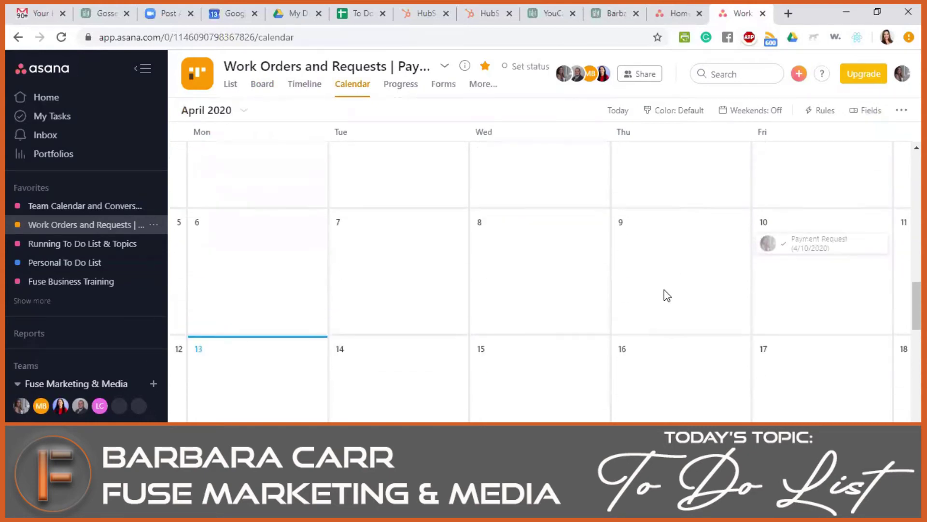
scroll(667, 294, "down", 2)
scroll(667, 294, "up", 5)
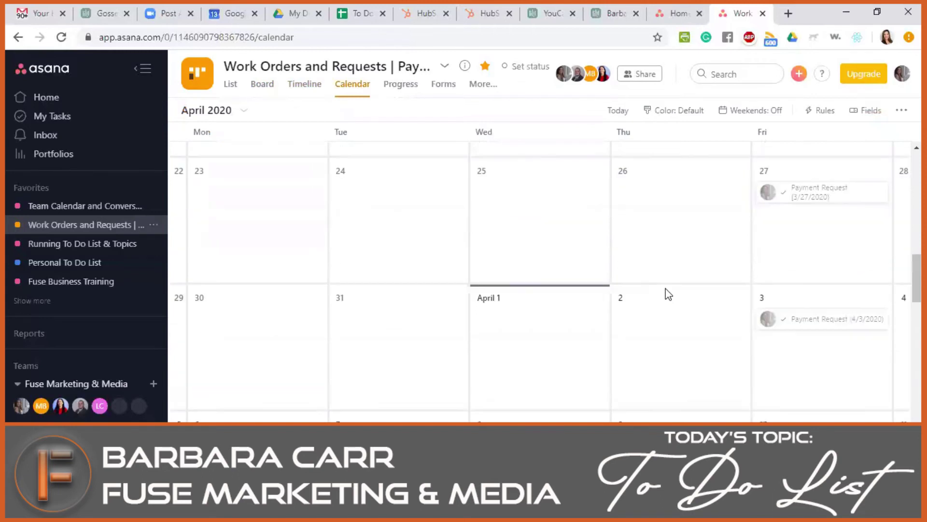
left_click(400, 86)
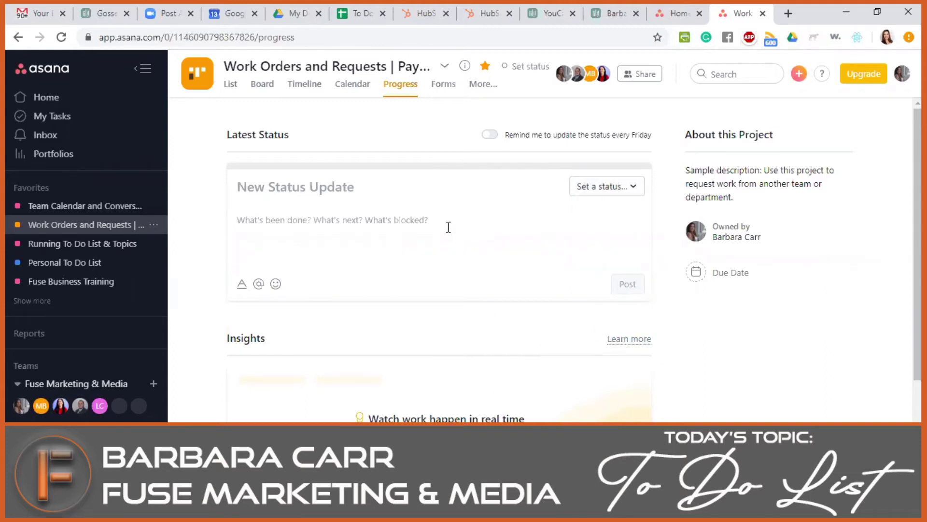
left_click(442, 88)
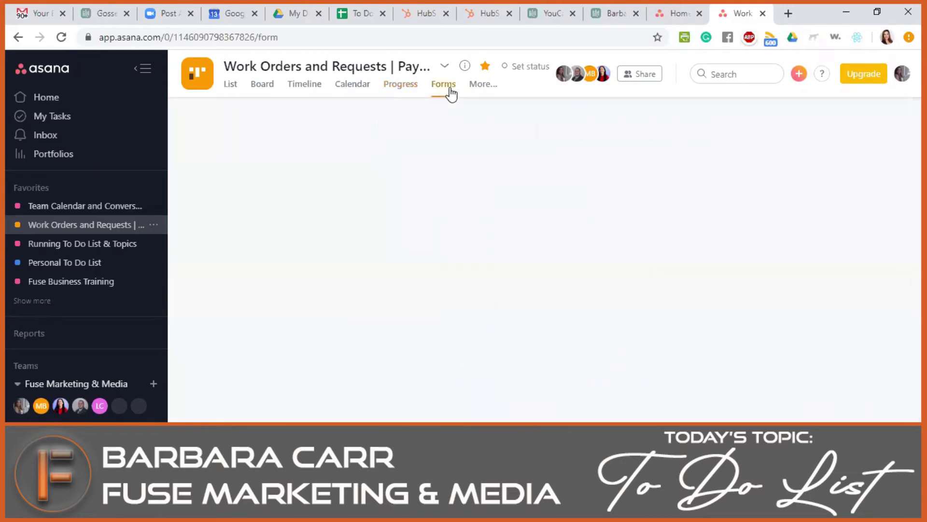
- Open the project's conversations and start a new one titled "Hi Team. How was everyone's Easter?"
left_click(482, 85)
left_click(501, 111)
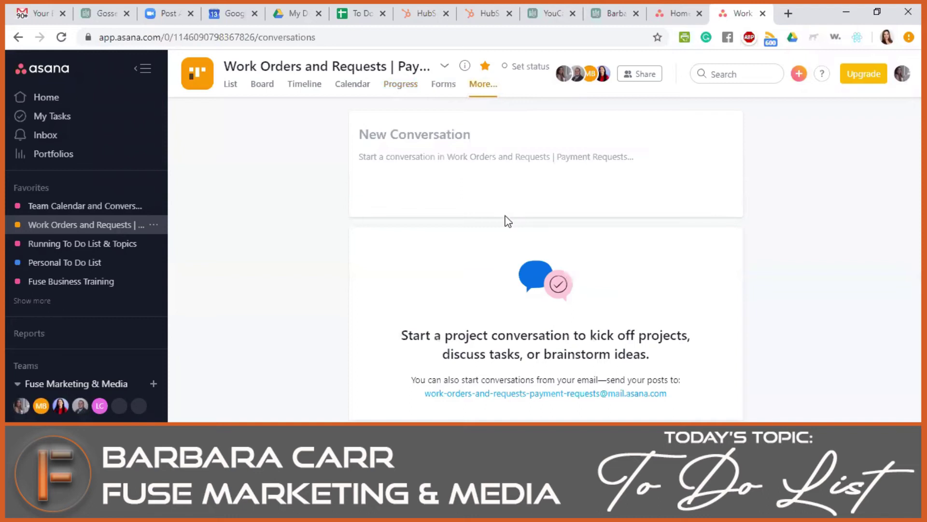
left_click(416, 131)
type("Hi Team.")
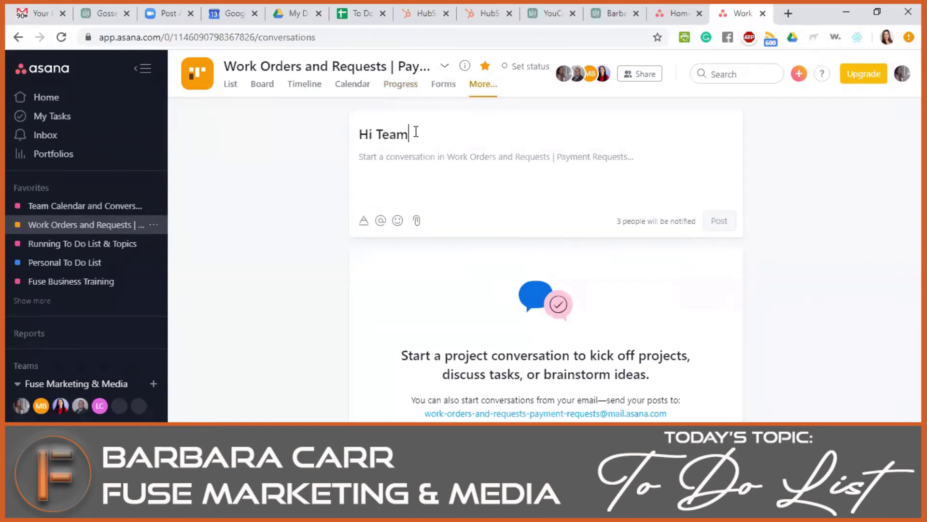
key("BackSpace")
type(". How was everyone's")
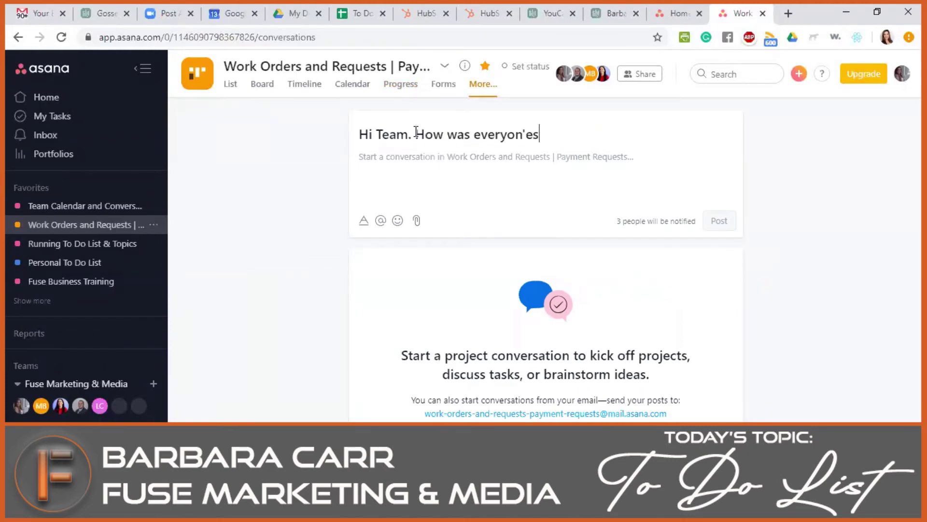
type(" Easterw?")
left_click(502, 160)
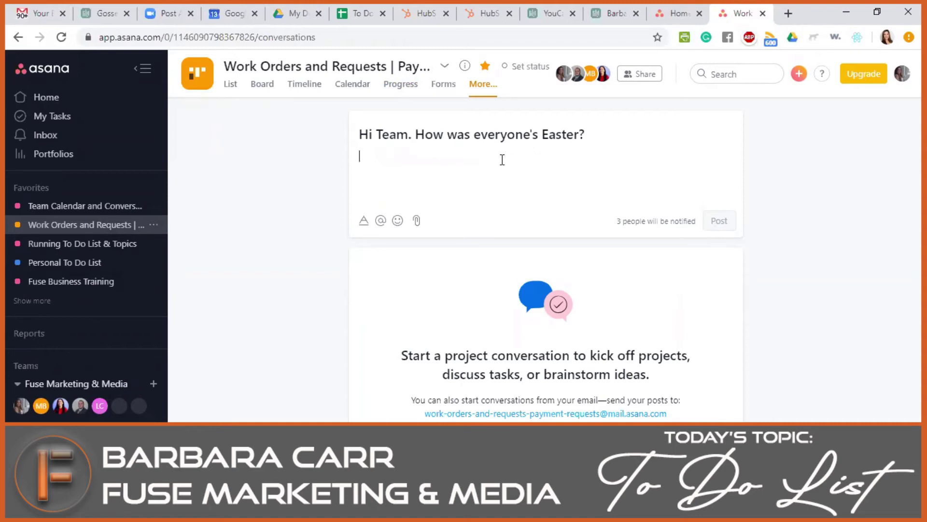
- Move "How was everyone's Easter?" from the conversation title into the message body, post the conversation, and look over the post
left_click_drag(599, 137, 414, 137)
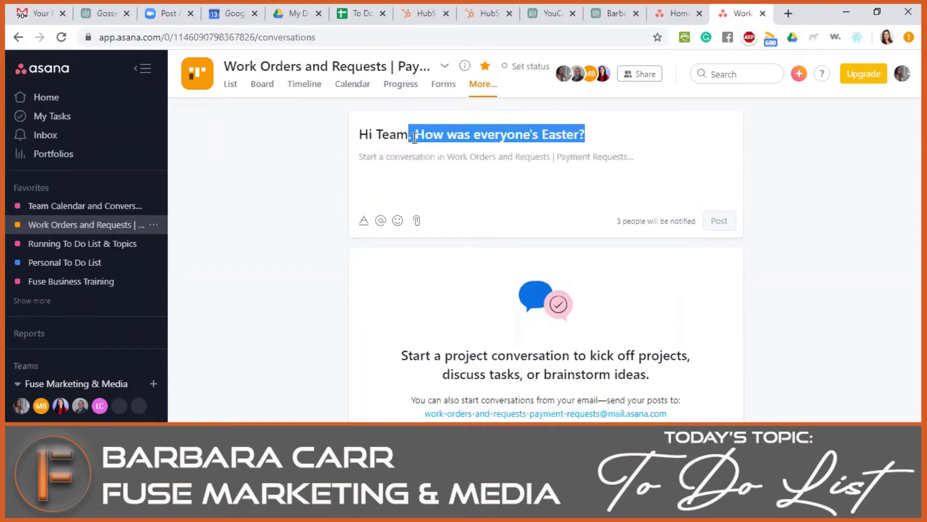
key("ctrl+x")
left_click(412, 162)
key("ctrl+v")
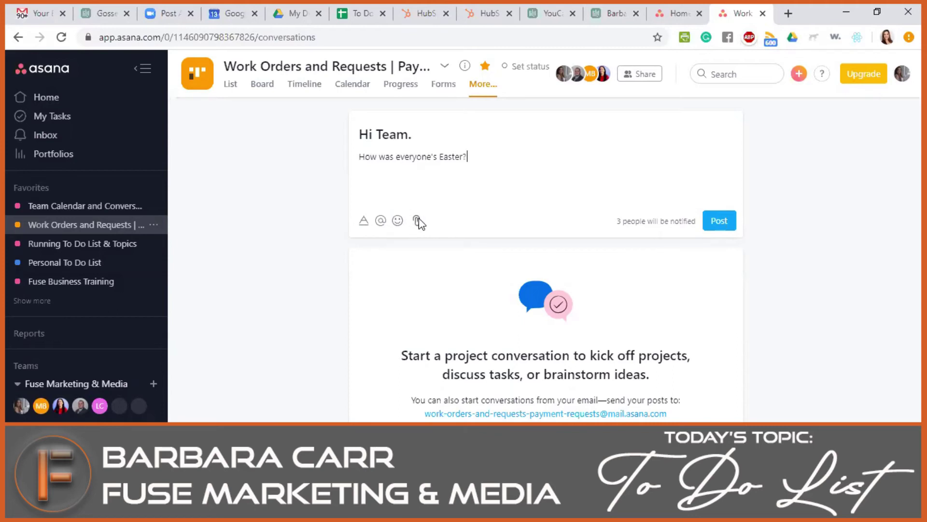
left_click(720, 220)
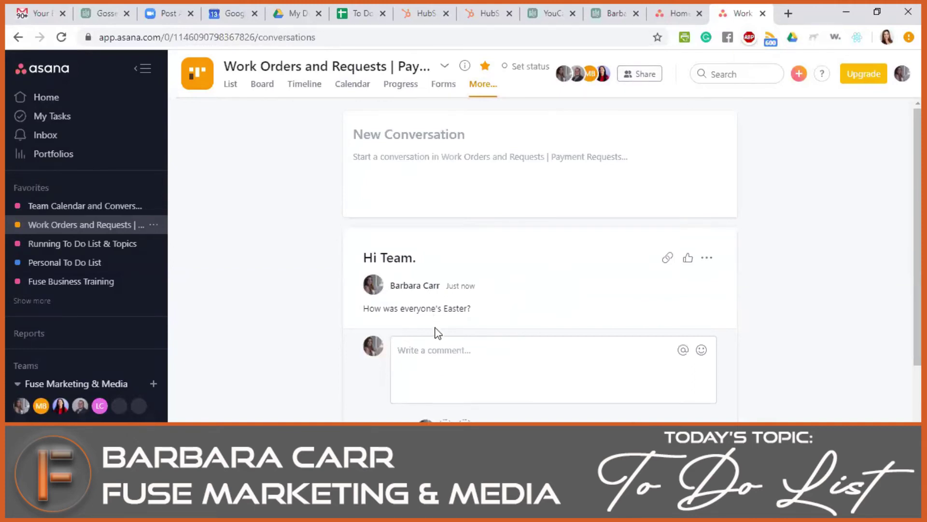
scroll(514, 317, "down", 3)
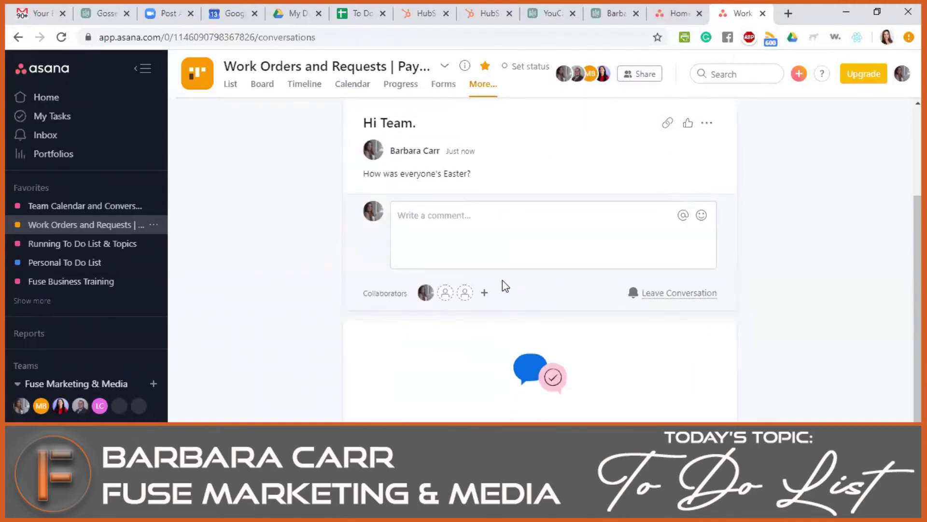
scroll(551, 289, "up", 3)
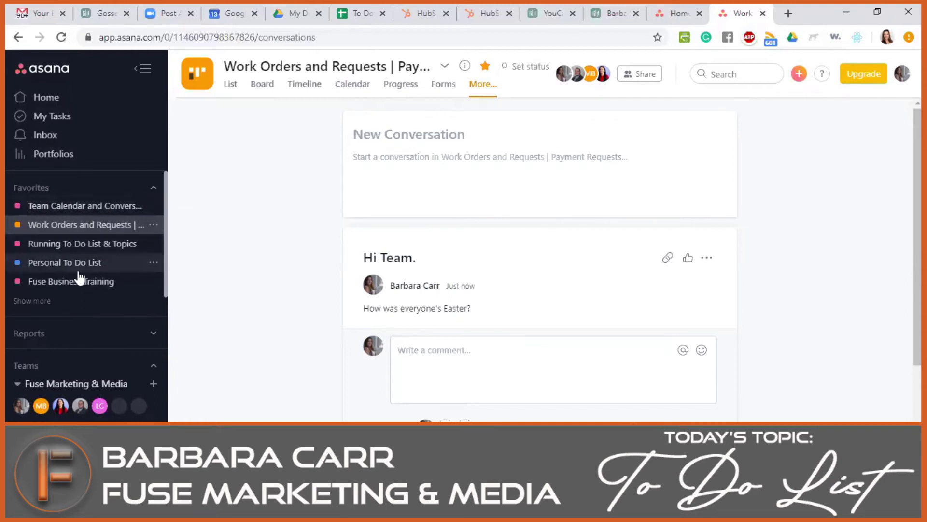
- Collapse the Fuse Marketing & Media, Owners Only and Personal teams in the team list, opening the Personal team overview
scroll(55, 255, "down", 4)
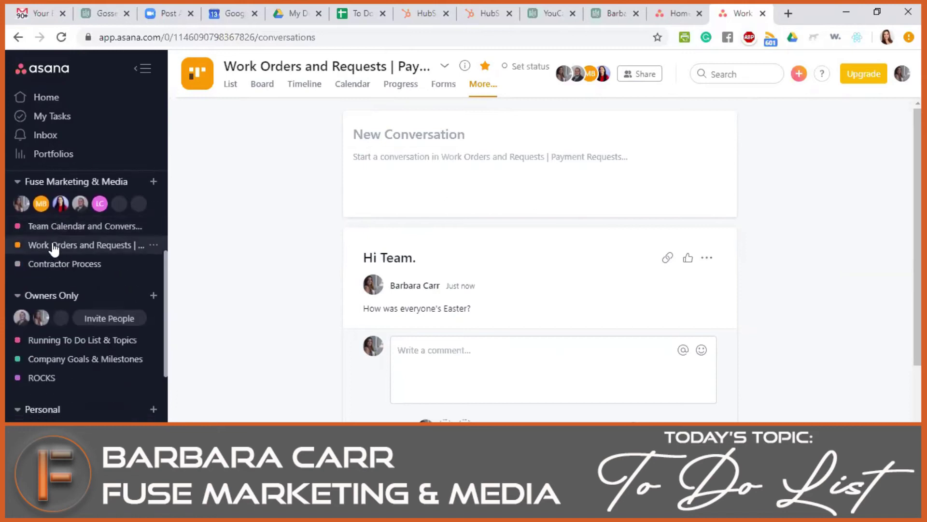
scroll(53, 241, "up", 1)
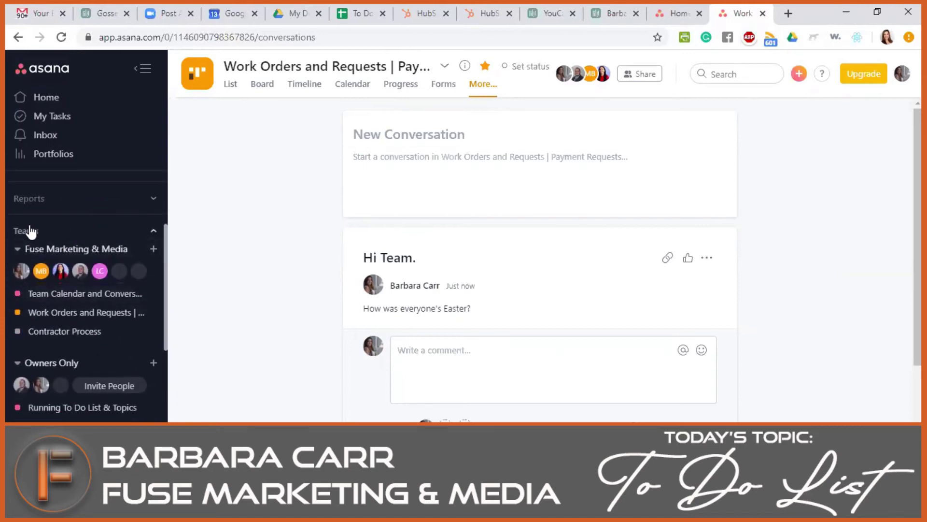
left_click(15, 249)
left_click(16, 272)
left_click(11, 304)
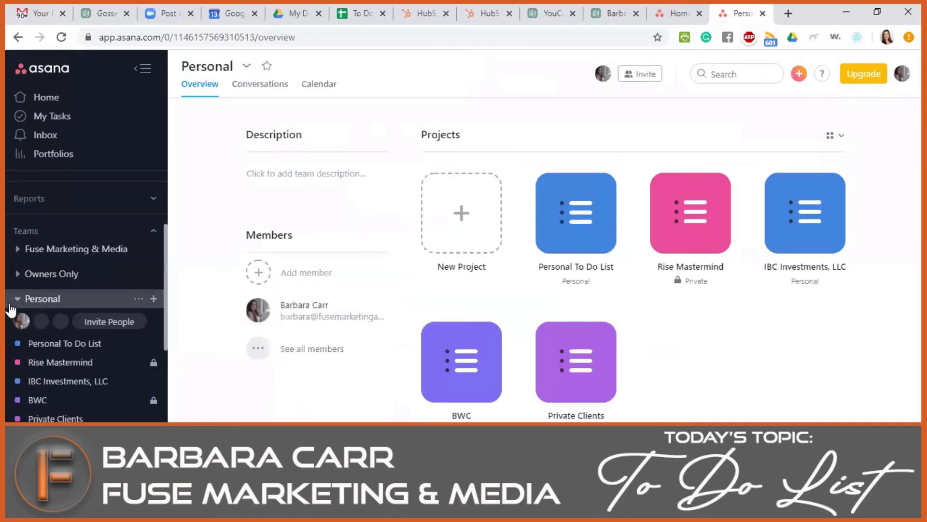
left_click(16, 301)
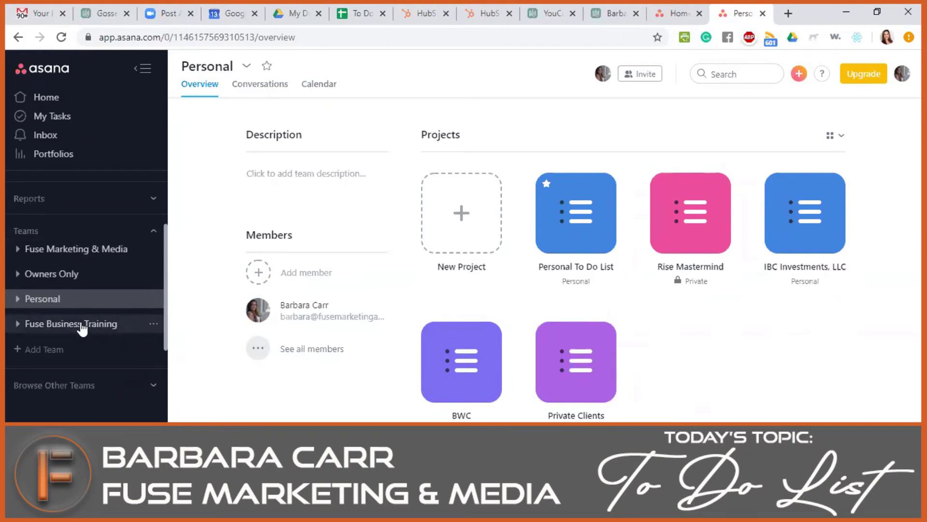
- Expand the Fuse Marketing & Media team, open its Contractor Process board, and look over the columns
left_click(19, 249)
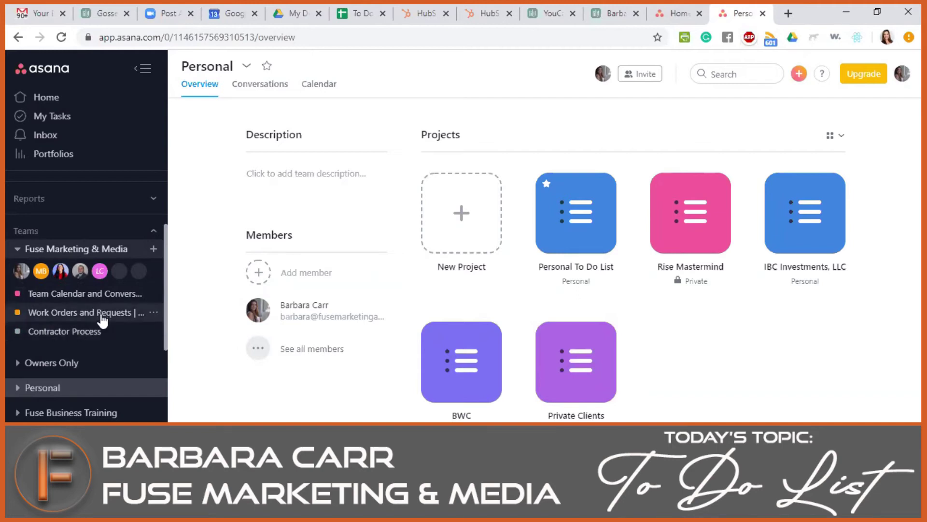
scroll(109, 314, "down", 3)
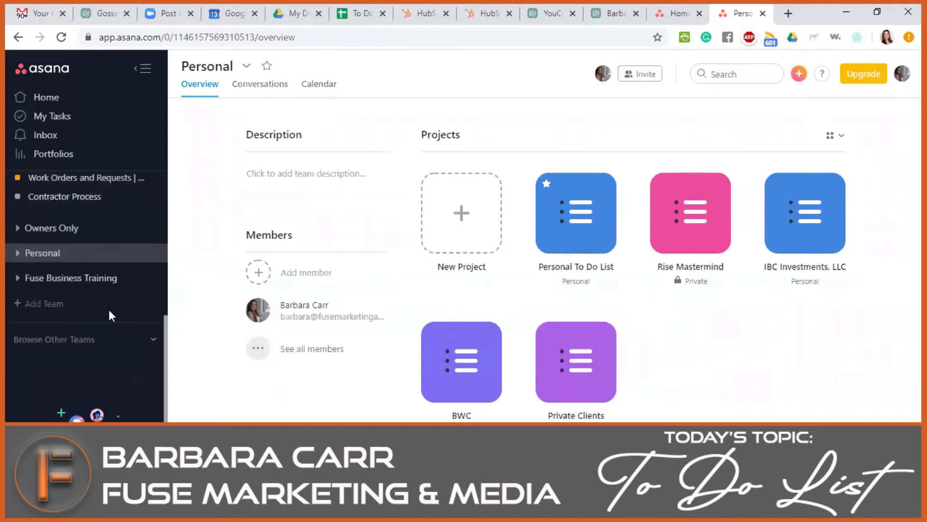
left_click(114, 203)
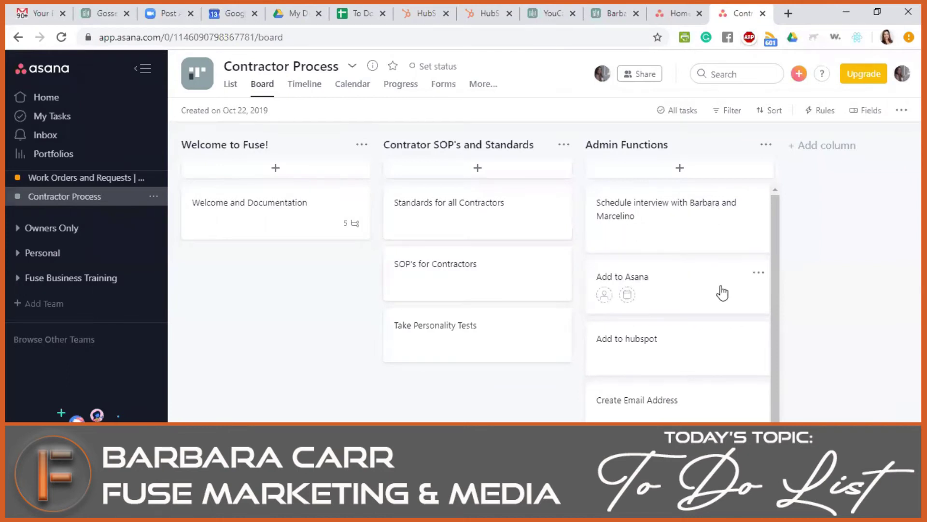
scroll(729, 406, "down", 1)
scroll(726, 414, "up", 1)
- Expand the Owners Only team, open the Company Goals & Milestones project, and review its running topics, goals and objectives
left_click(24, 231)
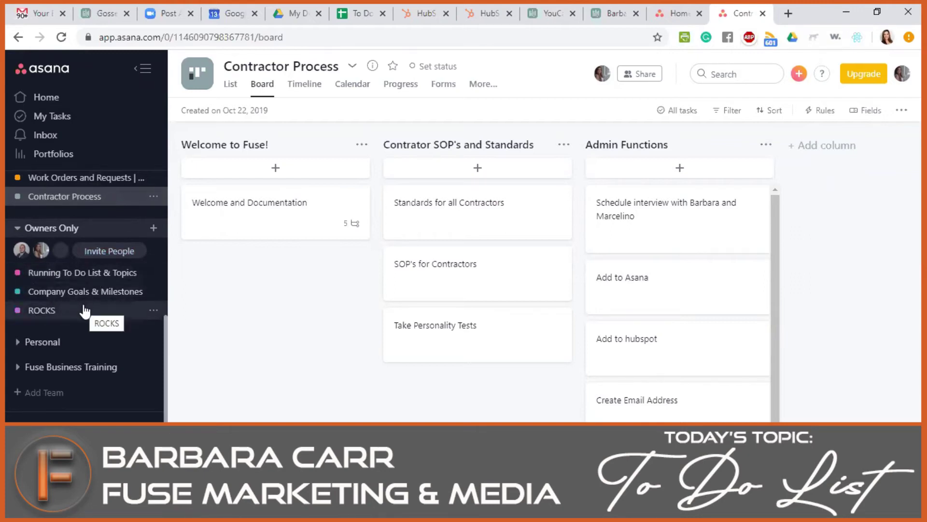
mouse_move(43, 251)
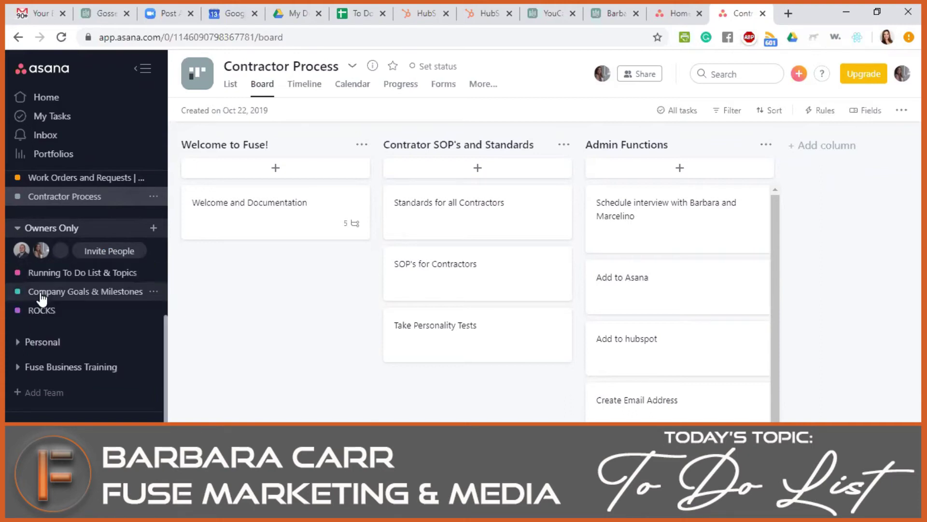
left_click(116, 292)
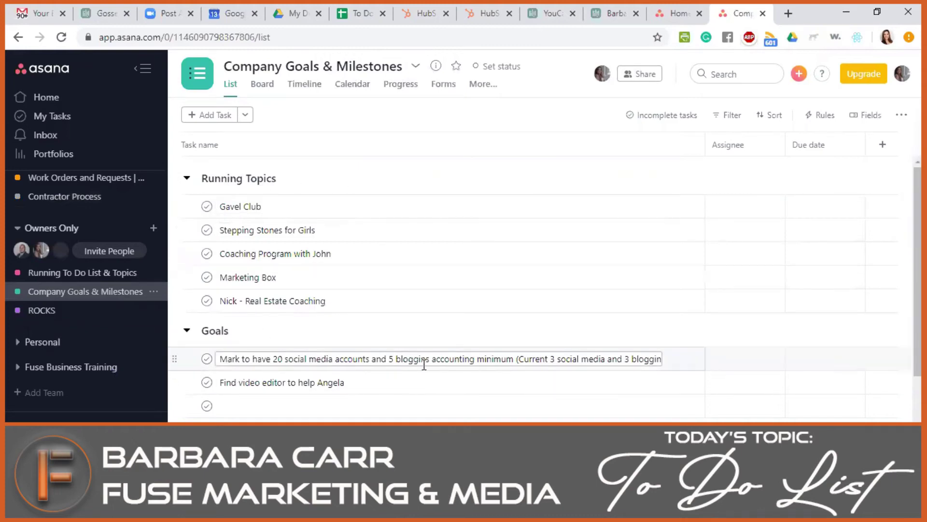
scroll(425, 361, "down", 3)
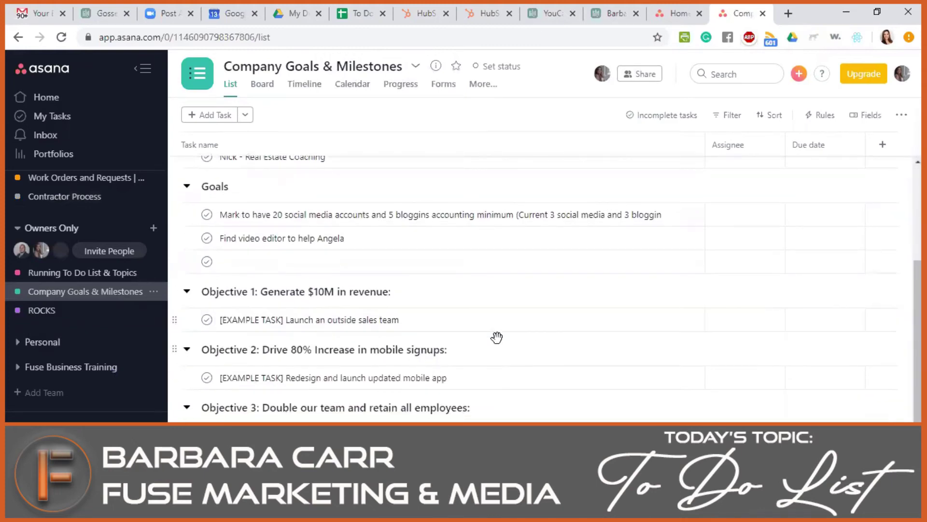
scroll(506, 342, "up", 3)
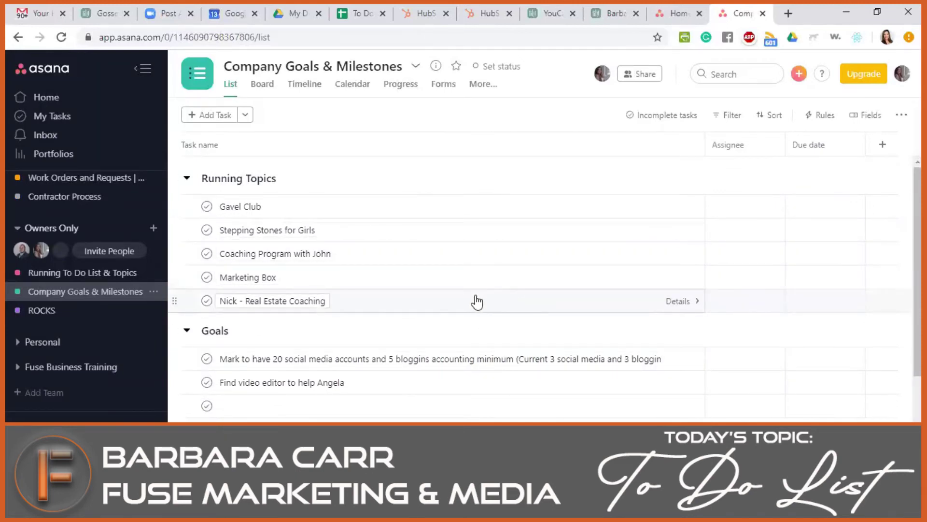
- Open the Owners Only team's ROCKS board and look over the cards in its 2020 quarter columns
left_click(54, 315)
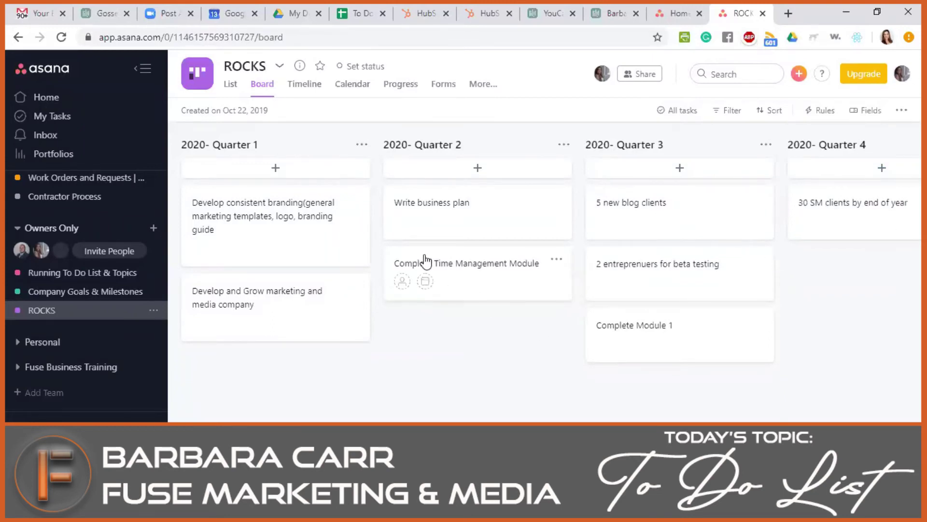
left_click_drag(532, 265, 492, 282)
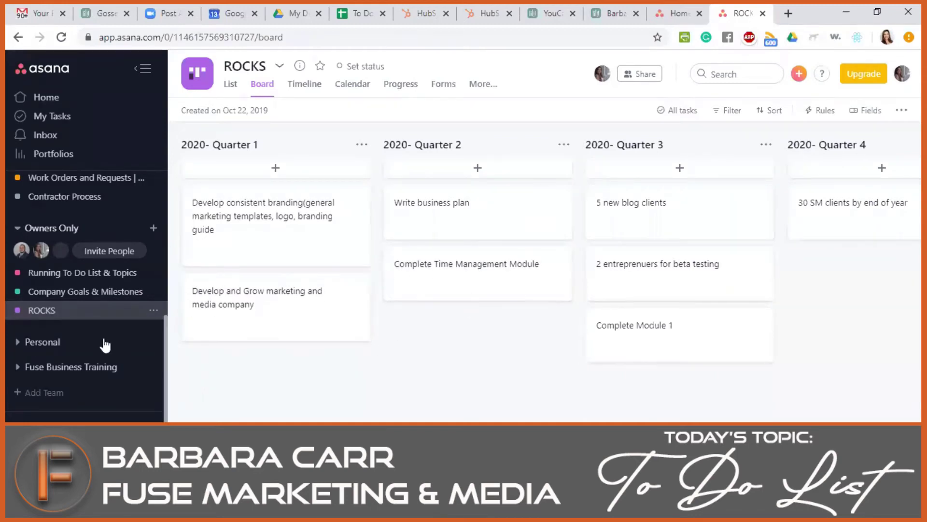
- Expand the Personal and Fuse Business Training teams in the team list and look over their projects
left_click(17, 342)
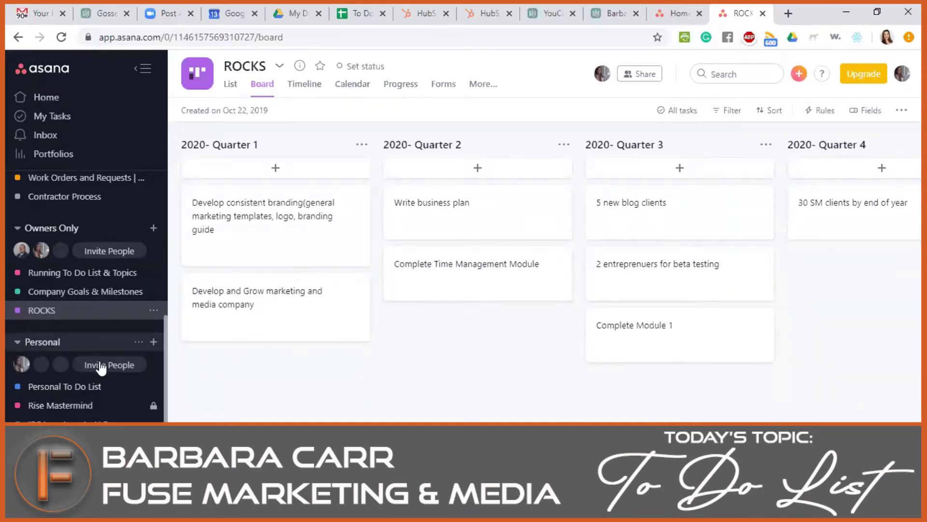
scroll(112, 376, "down", 3)
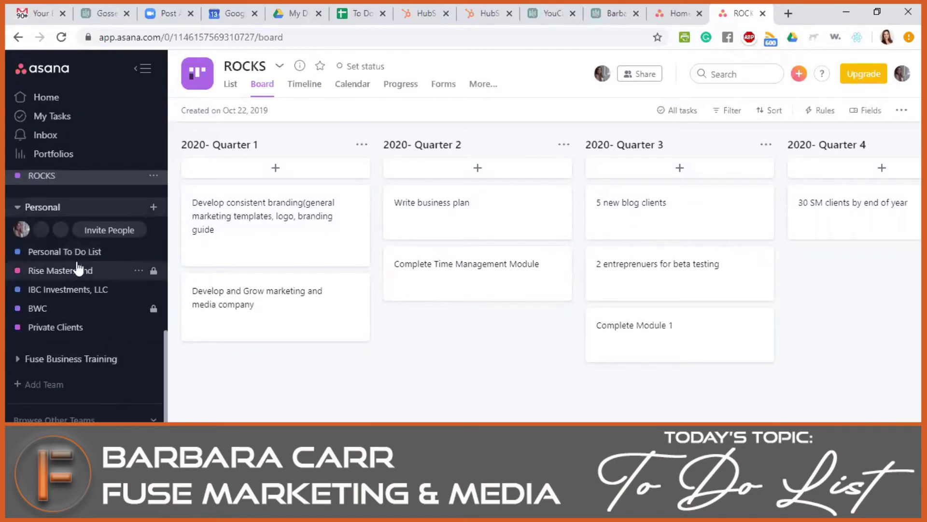
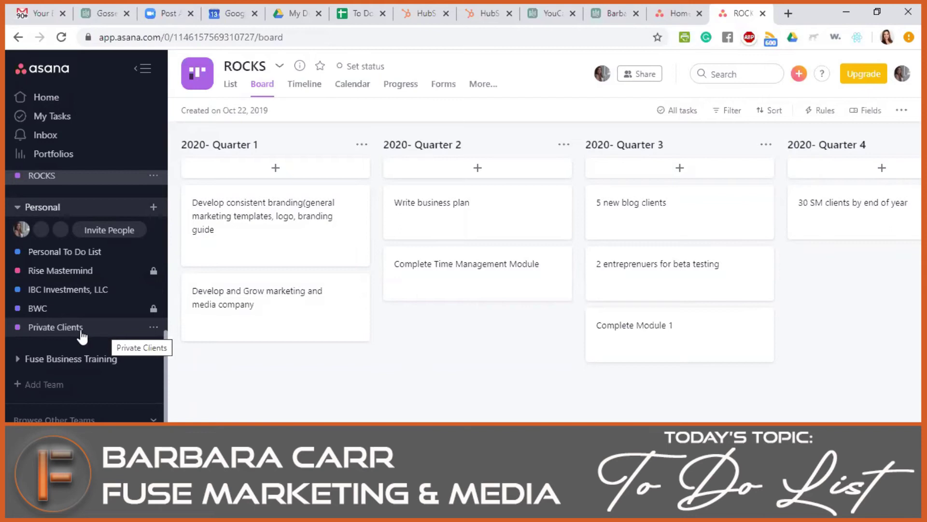
scroll(95, 340, "down", 2)
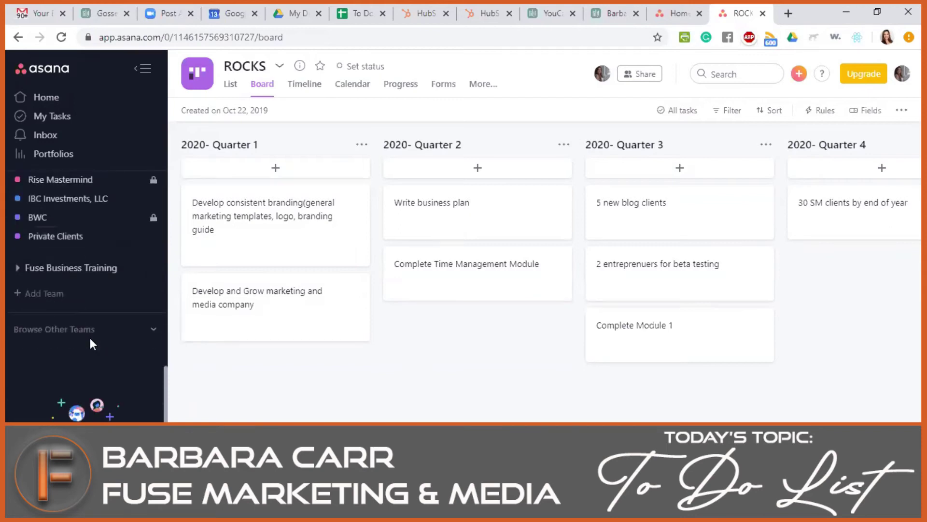
left_click(16, 268)
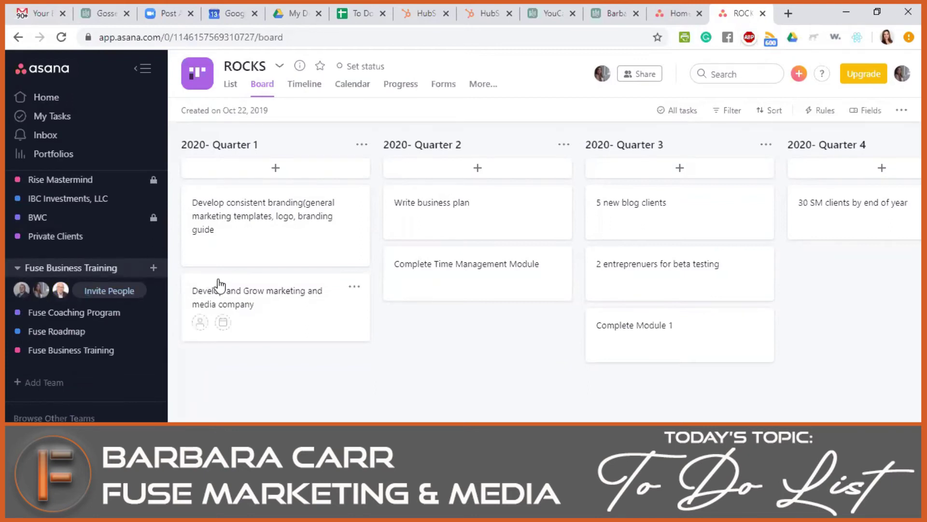
mouse_move(57, 296)
- Bring up the form for creating a new team, view its fields, and dismiss it
left_click(46, 383)
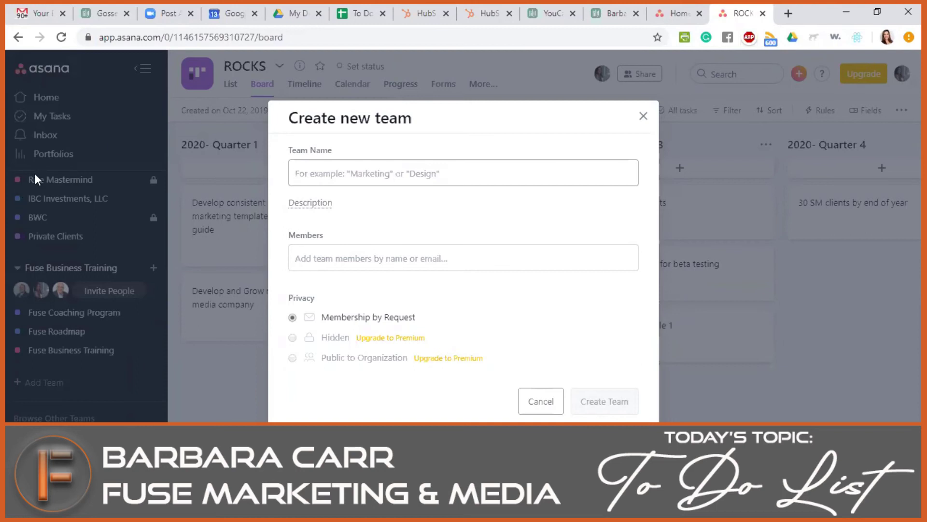
left_click(643, 116)
- Collapse the Fuse Marketing & Media team and expand it again to view its projects
scroll(78, 256, "up", 5)
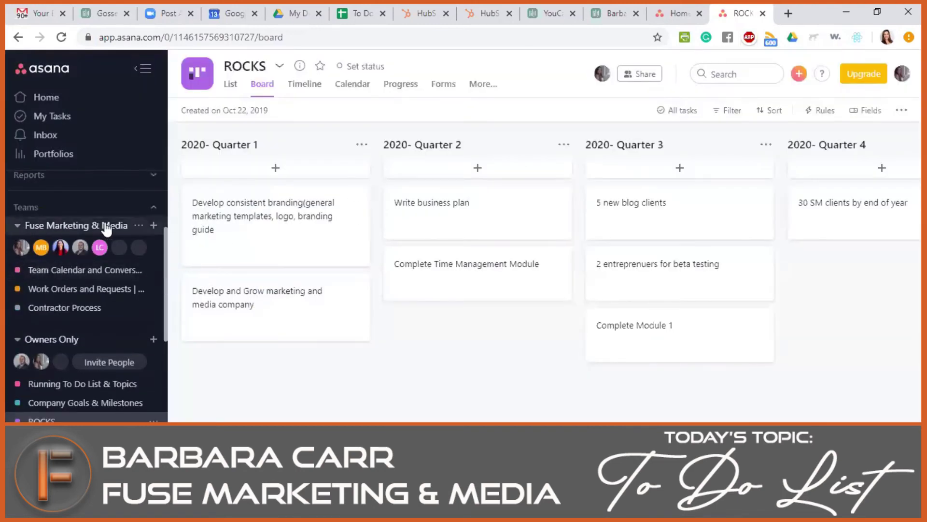
left_click(17, 226)
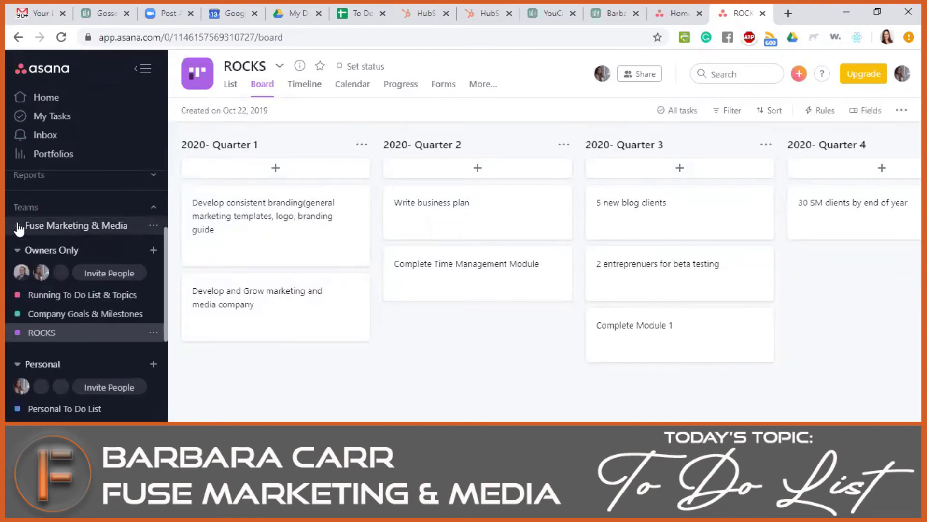
left_click(17, 225)
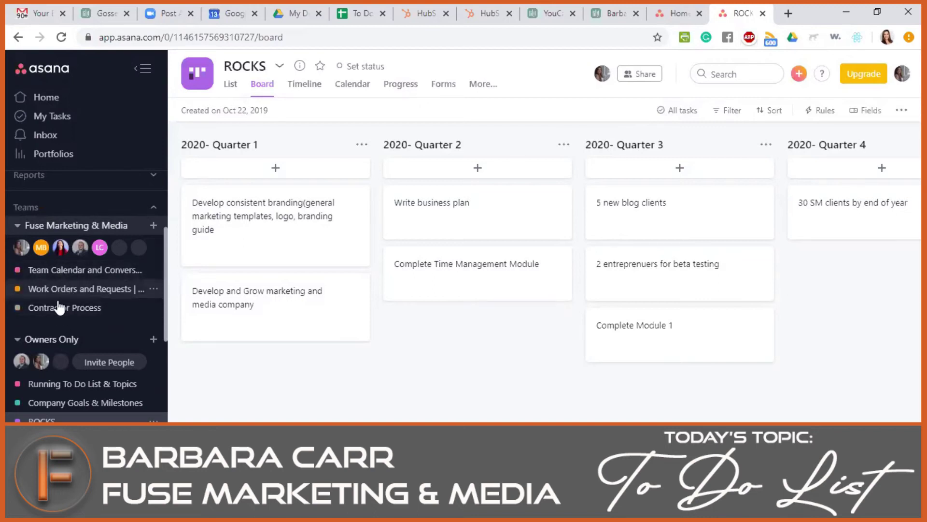
scroll(101, 339, "down", 5)
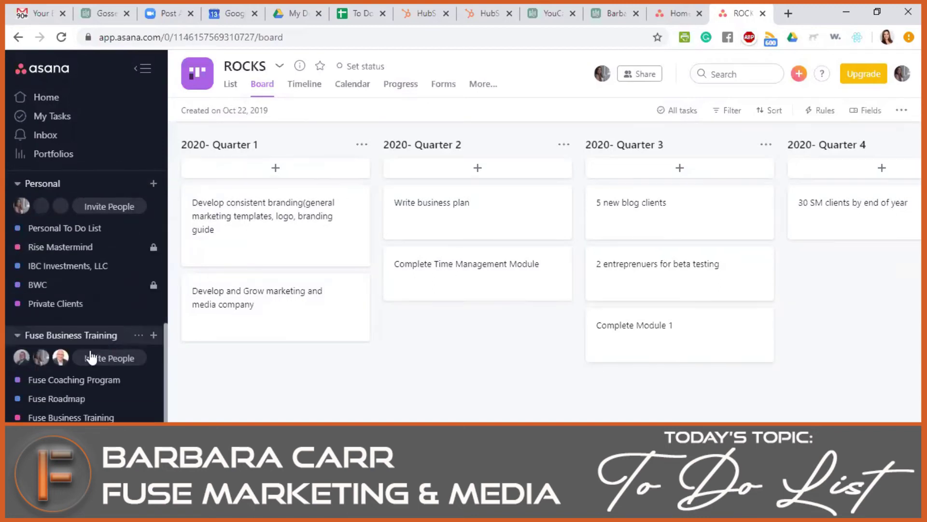
scroll(91, 357, "down", 3)
left_click(48, 382)
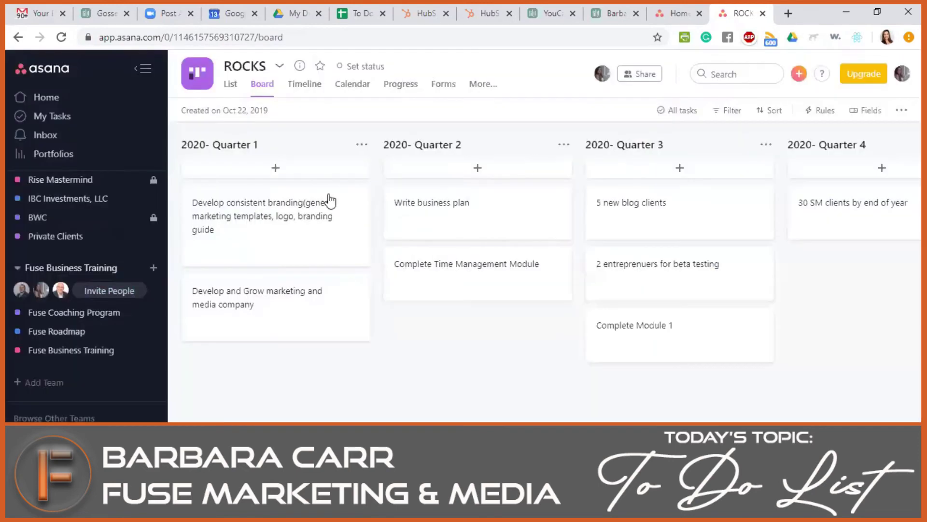
left_click(643, 116)
- Collapse the Fuse Marketing & Media, Owners Only, Personal and Fuse Business Training teams, and re-expand only Fuse Marketing & Media
scroll(154, 207, "up", 1)
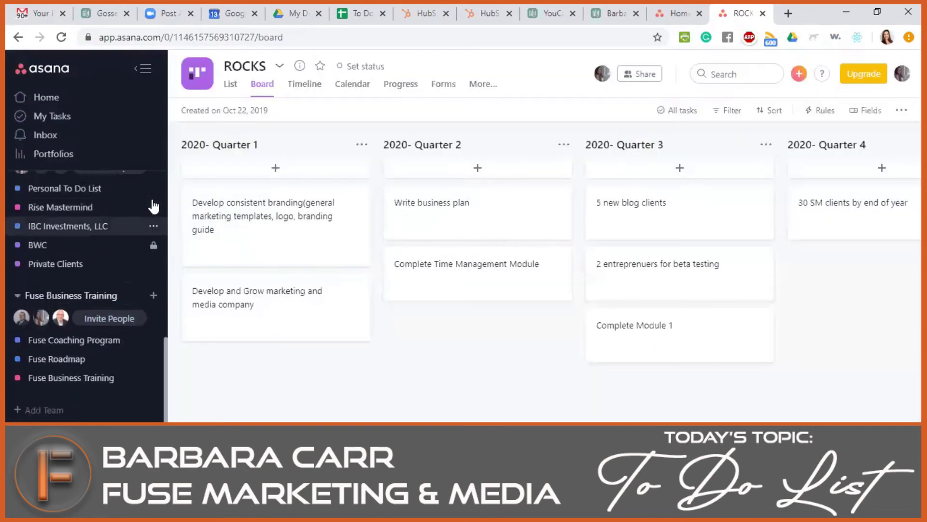
scroll(154, 207, "up", 5)
left_click(17, 225)
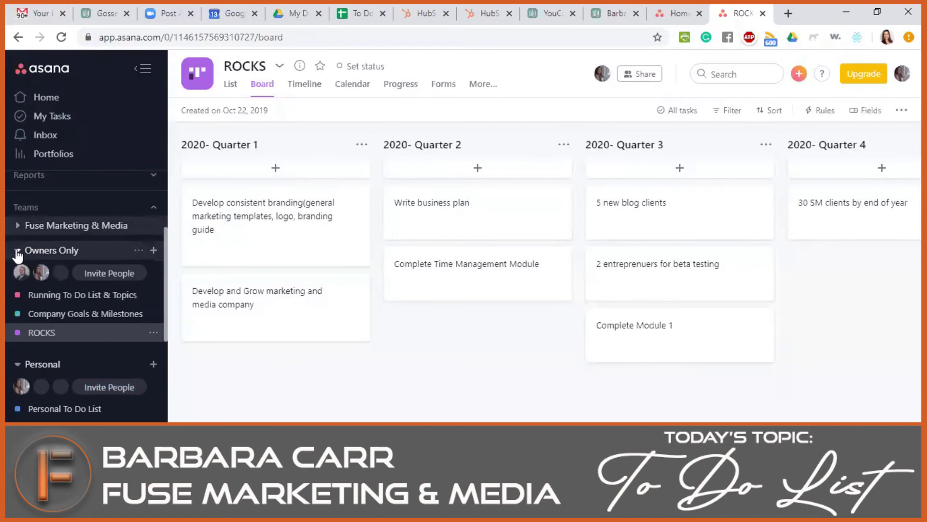
left_click(17, 250)
left_click(18, 275)
left_click(17, 300)
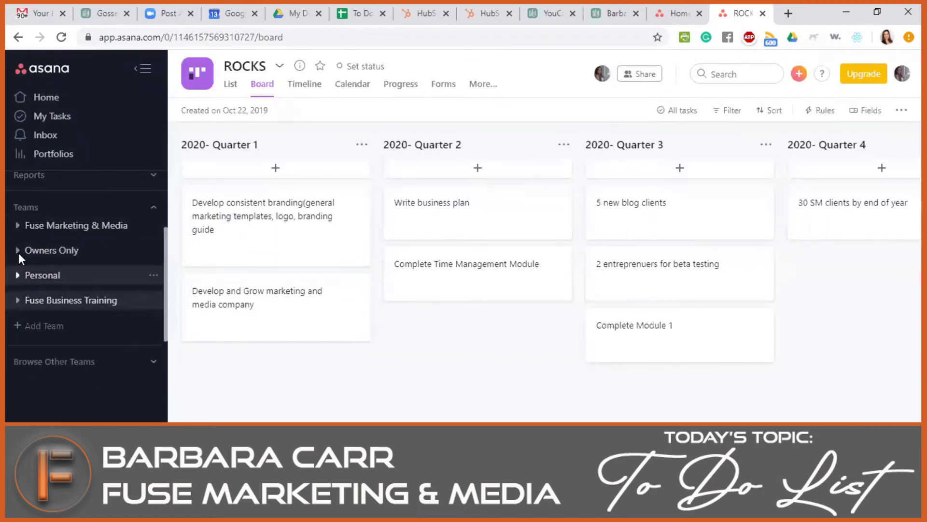
left_click(17, 225)
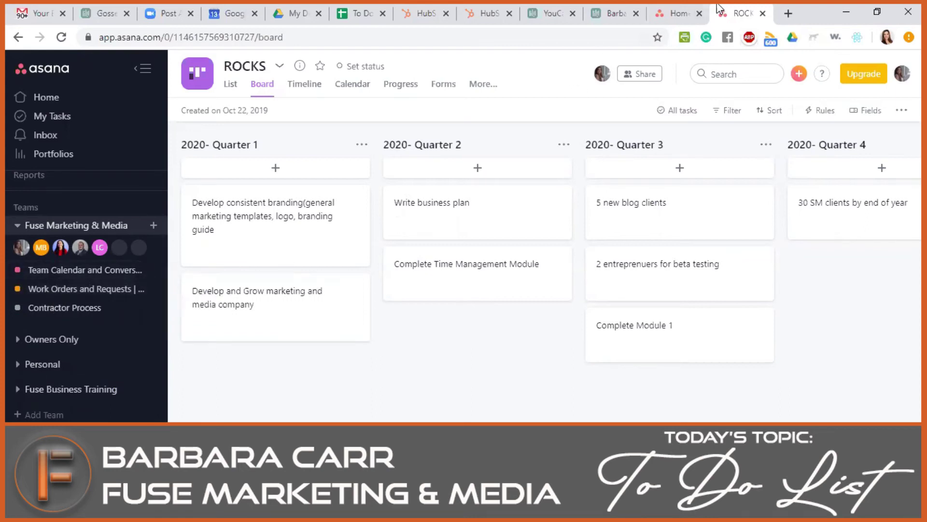
- Start adding a new team, review the team name, members and privacy options, and cancel without creating it
scroll(97, 338, "down", 5)
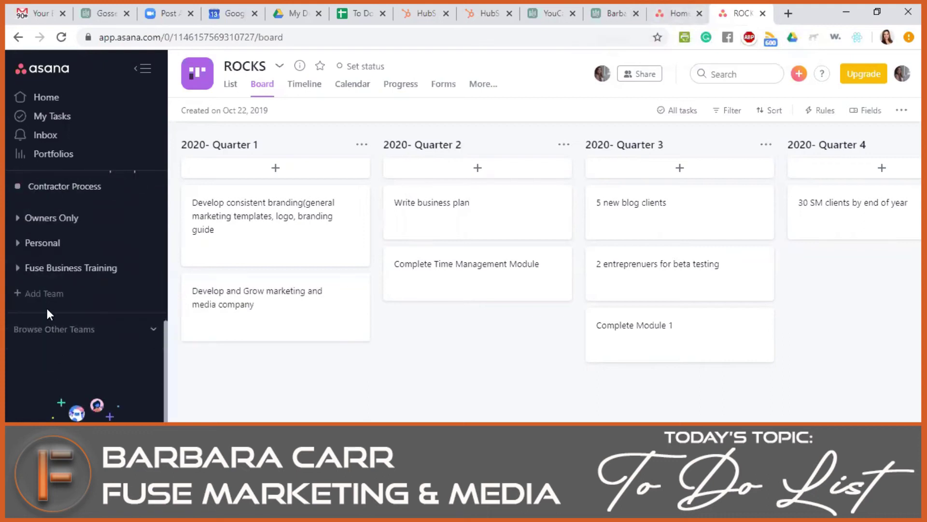
left_click(44, 293)
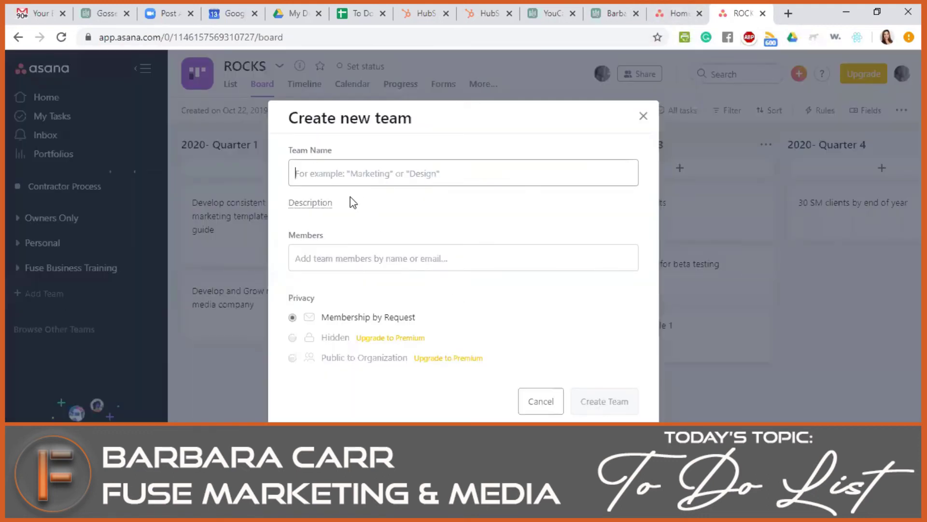
left_click(440, 257)
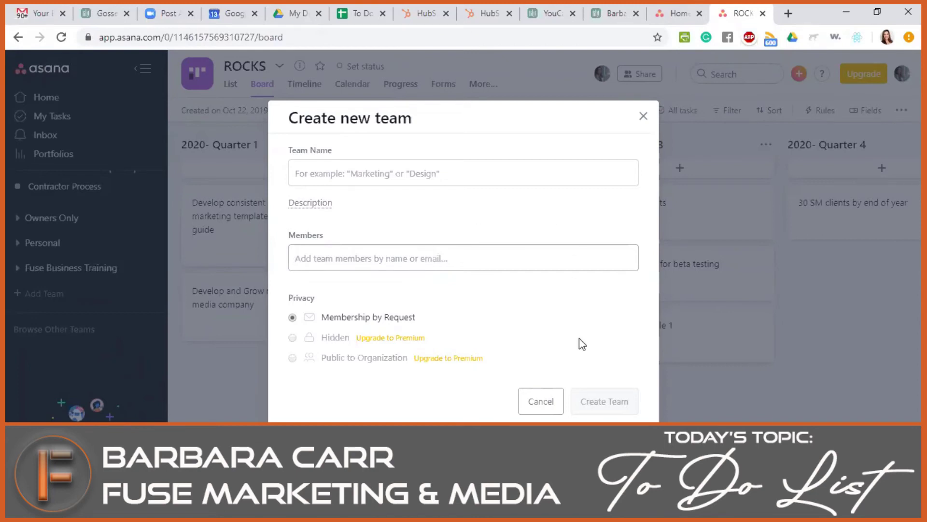
left_click(540, 400)
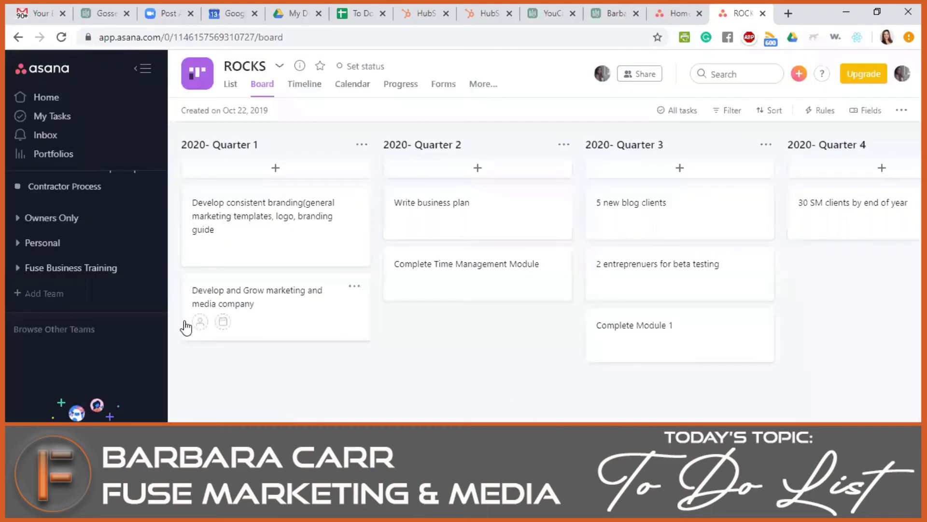